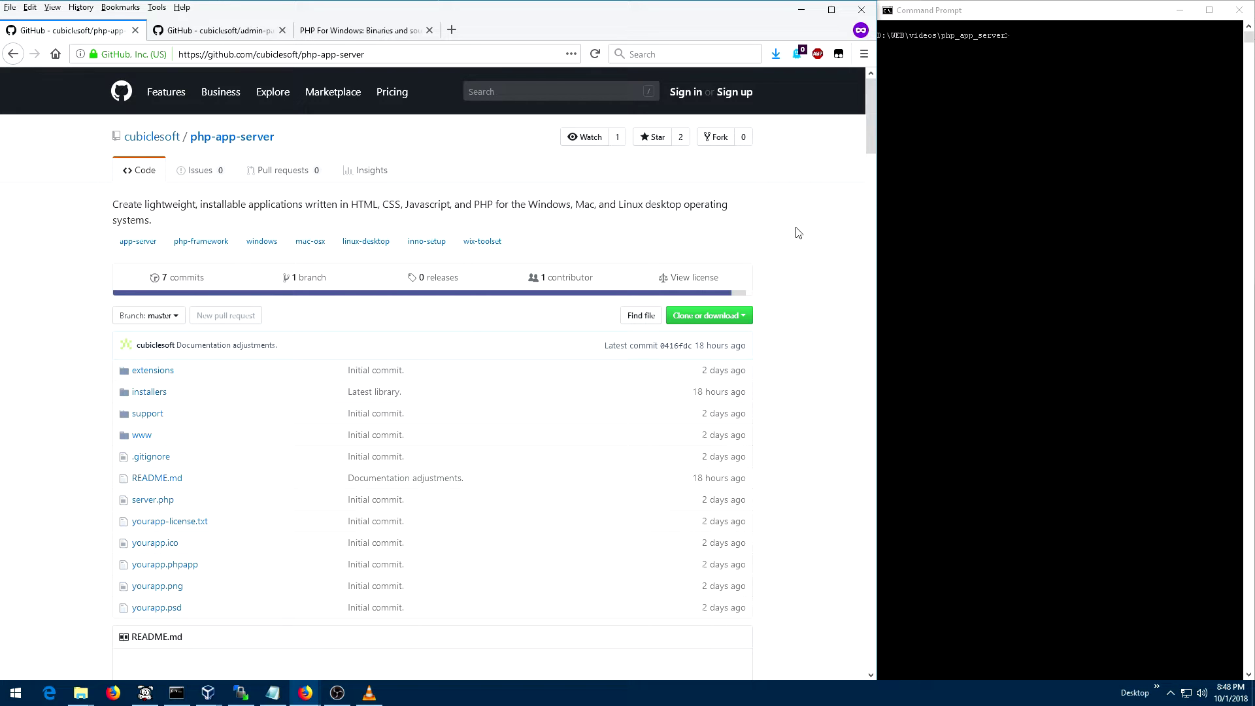
Extract php-app-server-master.zip in place with 7-Zip and open the resulting folder
{"action": "left_click", "coordinate": [730, 318]}
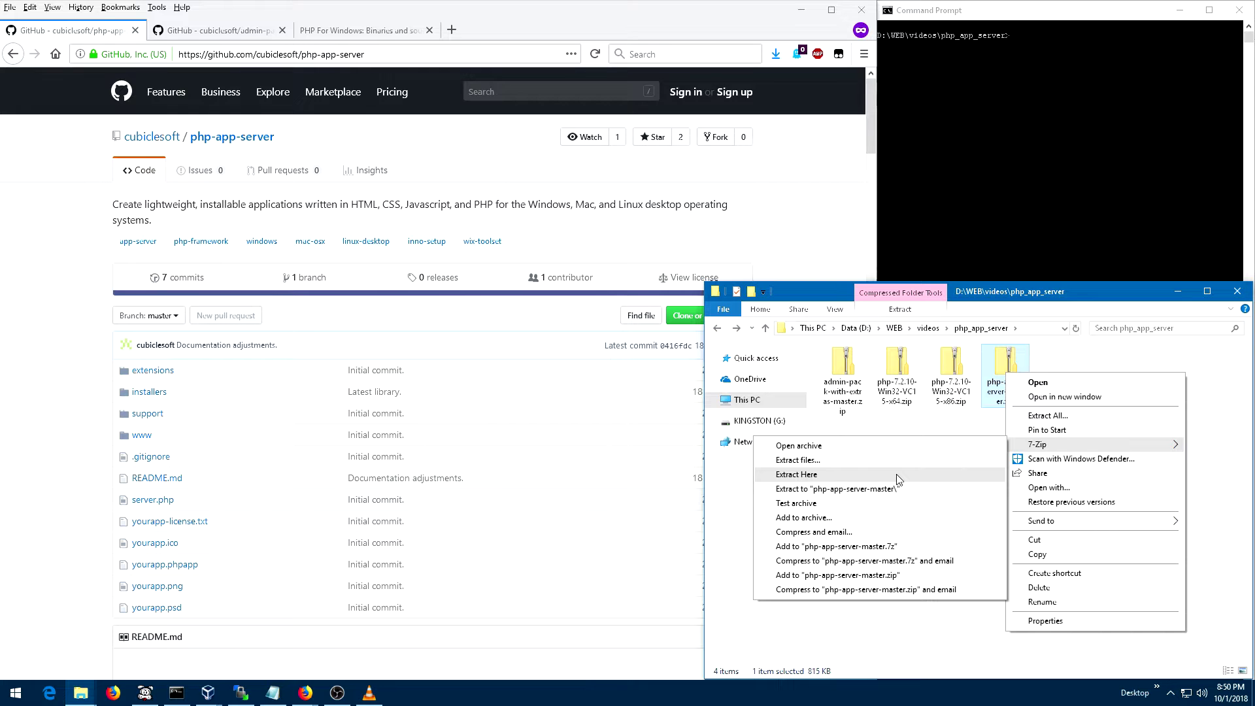
{"action": "left_click", "coordinate": [897, 475]}
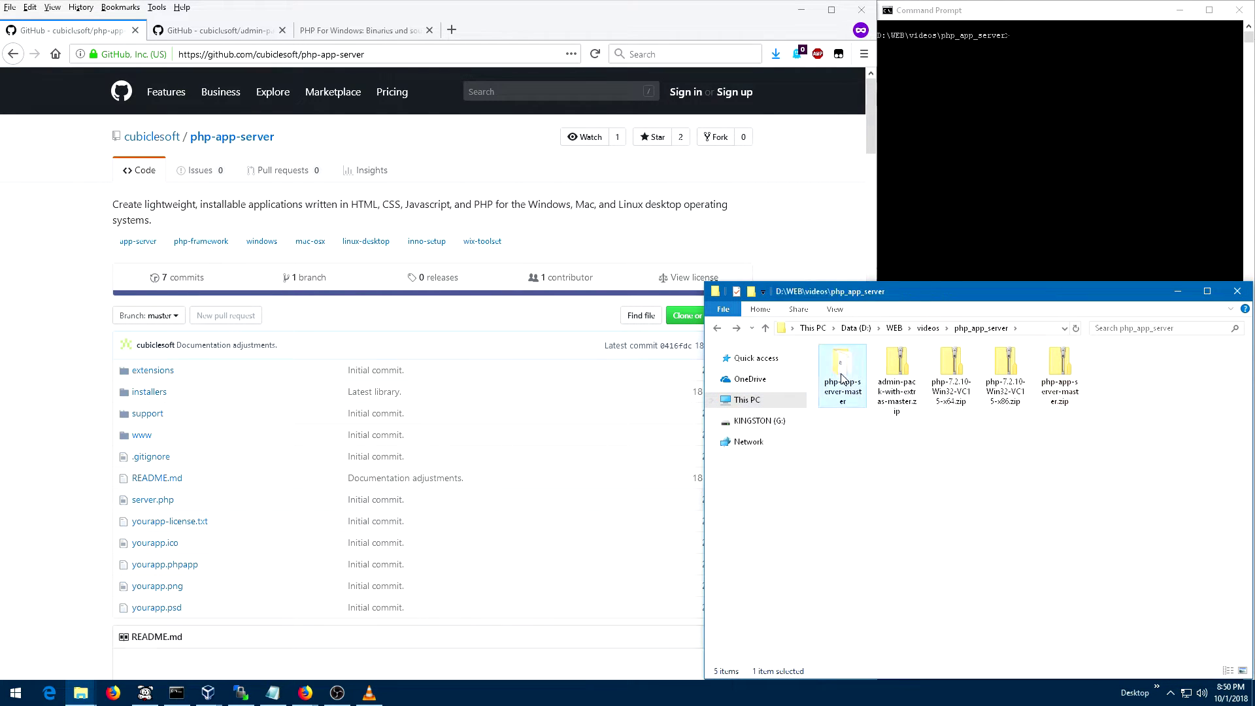
{"action": "double_click", "coordinate": [841, 378]}
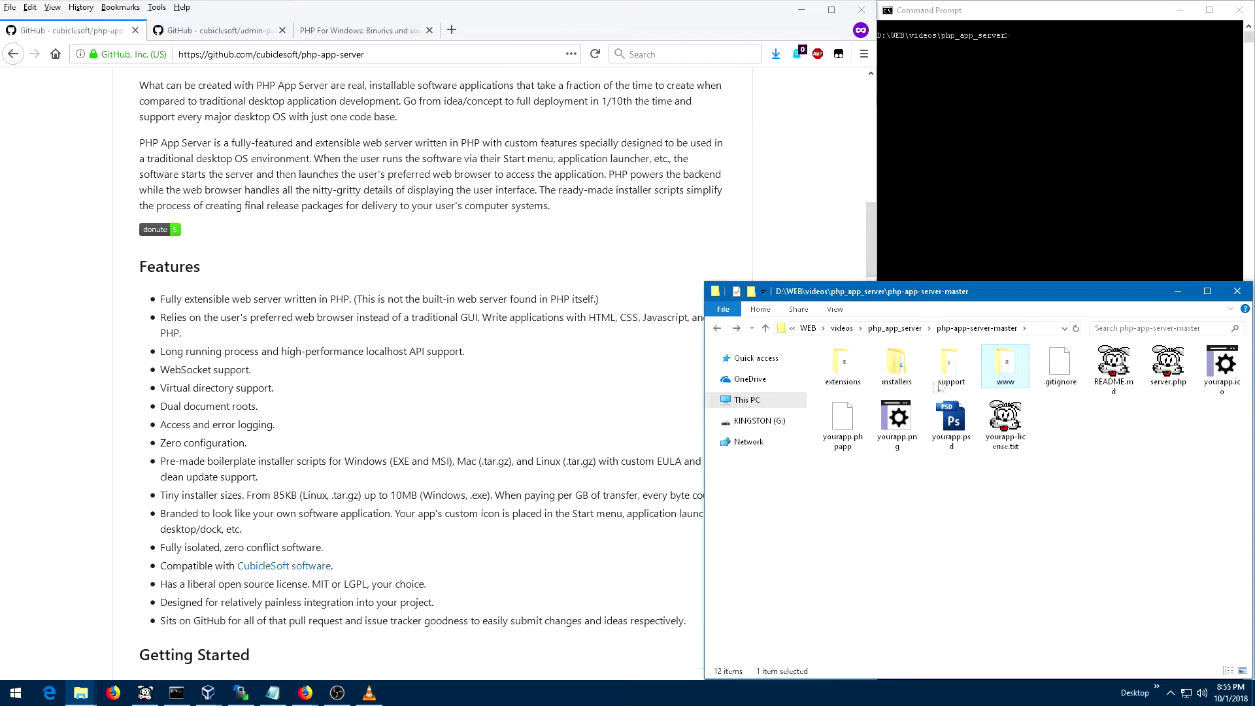
Create index.php in the www folder containing a phpinfo() call and save it
{"action": "double_click", "coordinate": [999, 379]}
{"action": "right_click", "coordinate": [973, 510]}
{"action": "mouse_move", "coordinate": [1007, 470]}
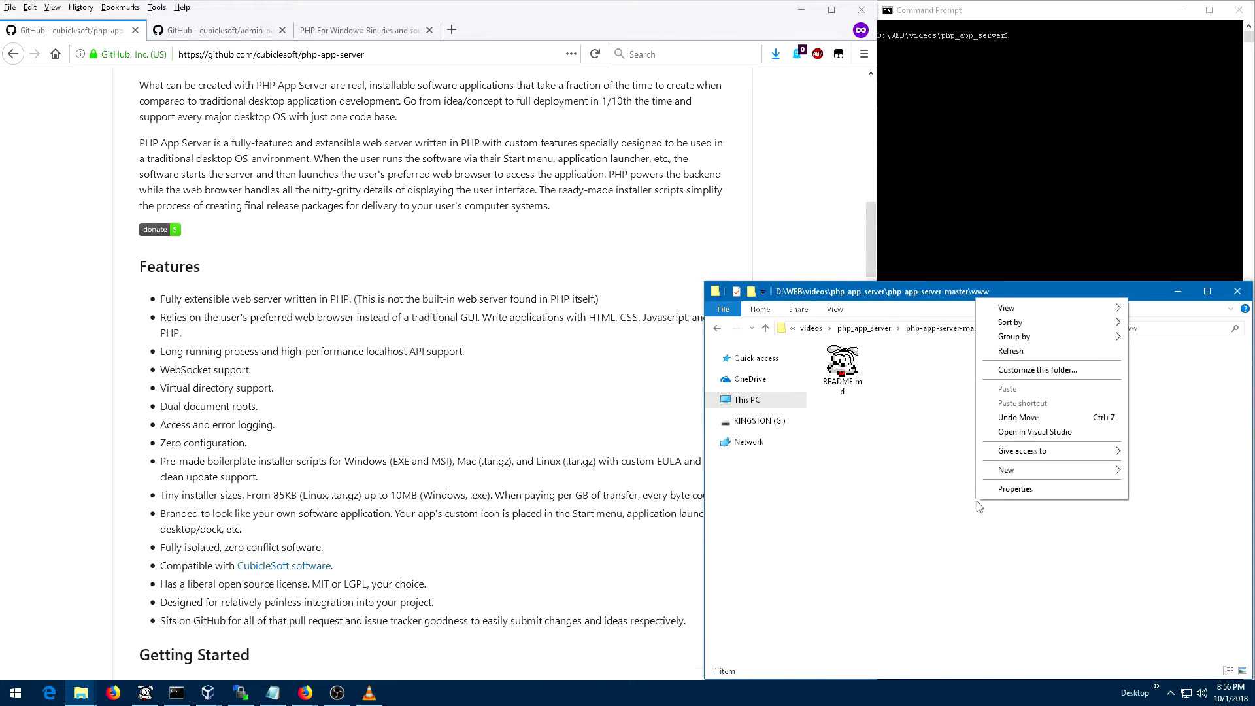
{"action": "left_click", "coordinate": [884, 587]}
{"action": "key", "text": "ctrl+a"}
{"action": "type", "text": "index.php"}
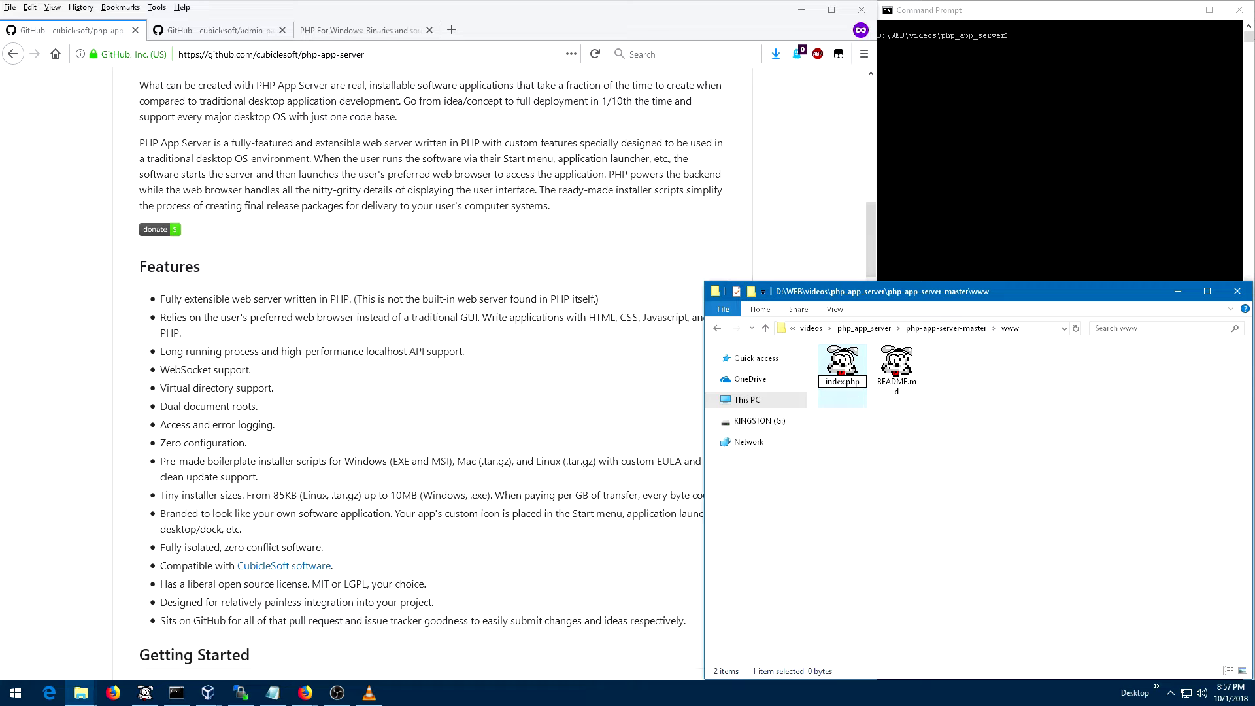
{"action": "key", "text": "Return"}
{"action": "key", "text": "Return"}
{"action": "key", "text": "Return"}
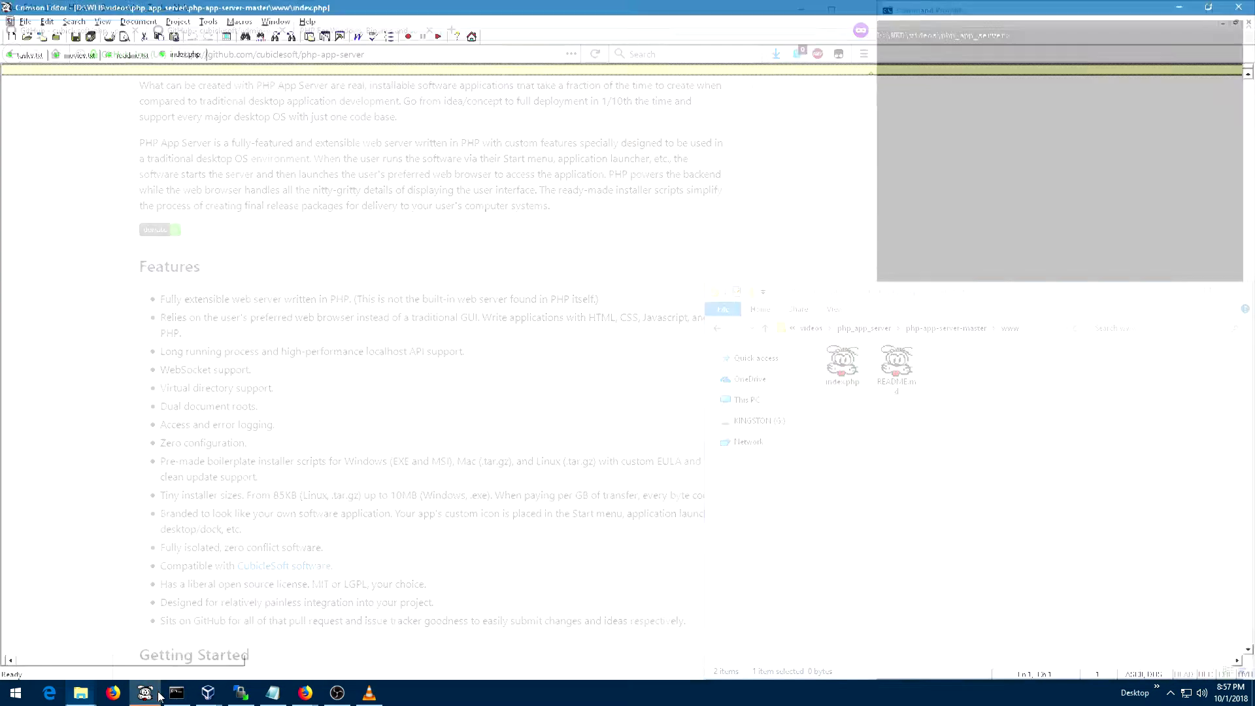
{"action": "type", "text": "<?php"}
{"action": "key", "text": "Return"}
{"action": "key", "text": "Tab"}
{"action": "type", "text": "phpinfo();"}
{"action": "key", "text": "Return"}
{"action": "type", "text": "?>"}
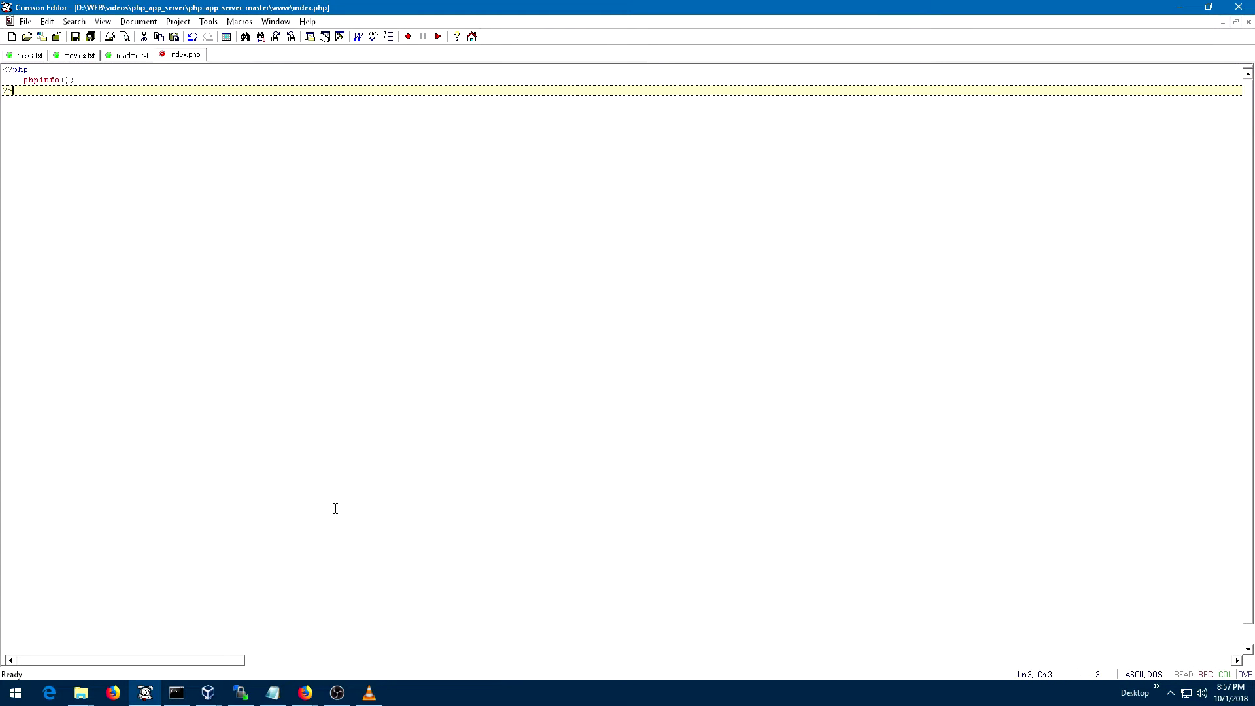
{"action": "key", "text": "ctrl+s"}
Duplicate index.php in www and name the copy api.php
{"action": "key", "text": "alt+Tab"}
{"action": "key", "text": "ctrl+v"}
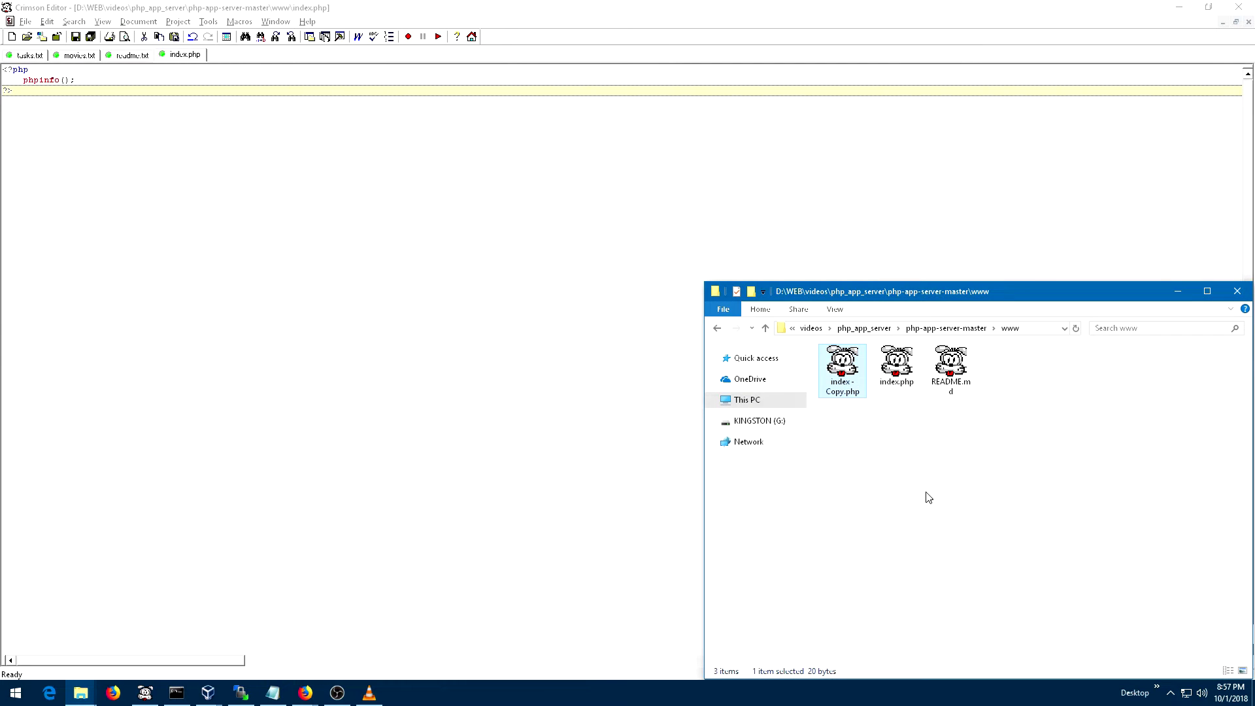
{"action": "key", "text": "F2"}
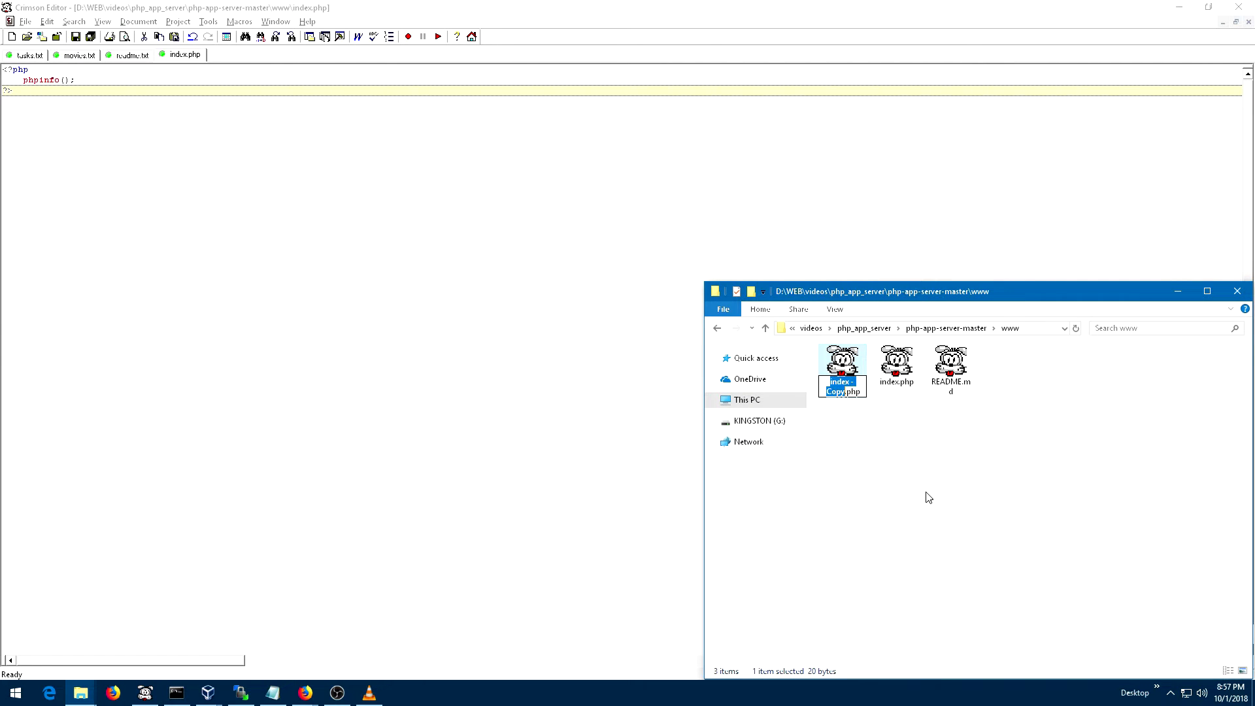
{"action": "type", "text": "app"}
{"action": "left_click", "coordinate": [925, 495]}
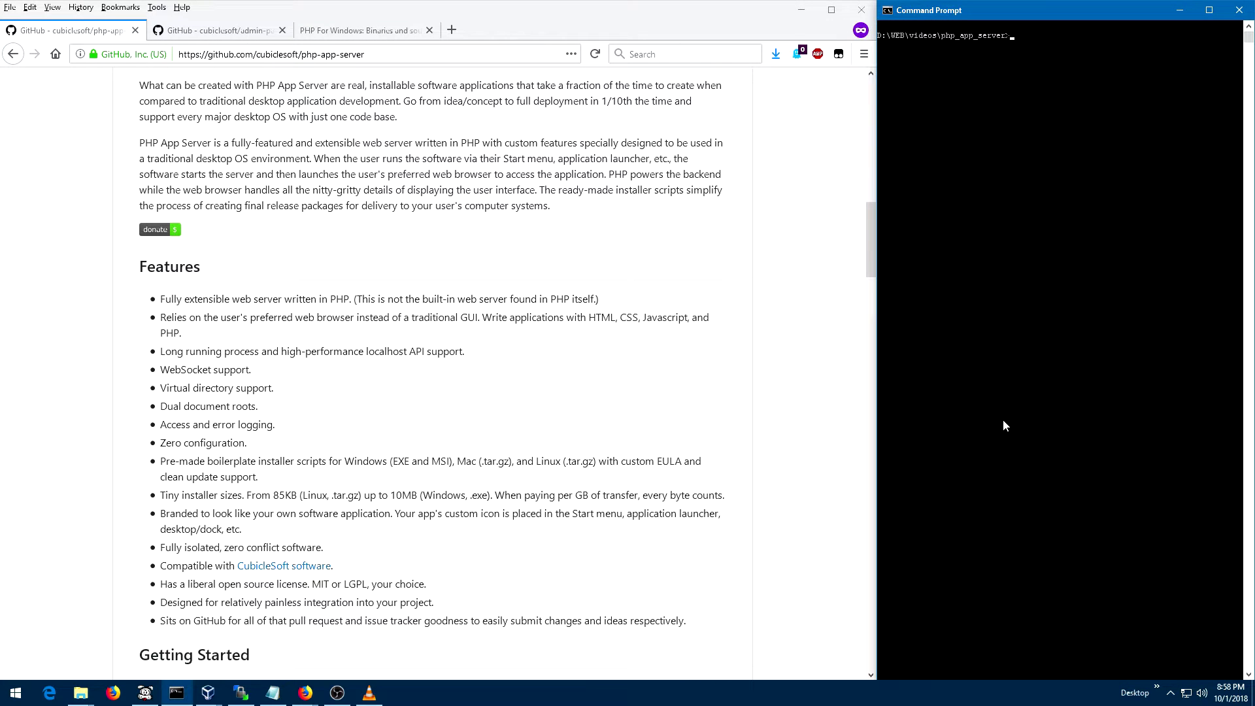
{"action": "type", "text": "cd php"}
Run cd php-app-server-master, php server.php -?, then php server.php -port=9002
{"action": "key", "text": "Tab"}
{"action": "key", "text": "Return"}
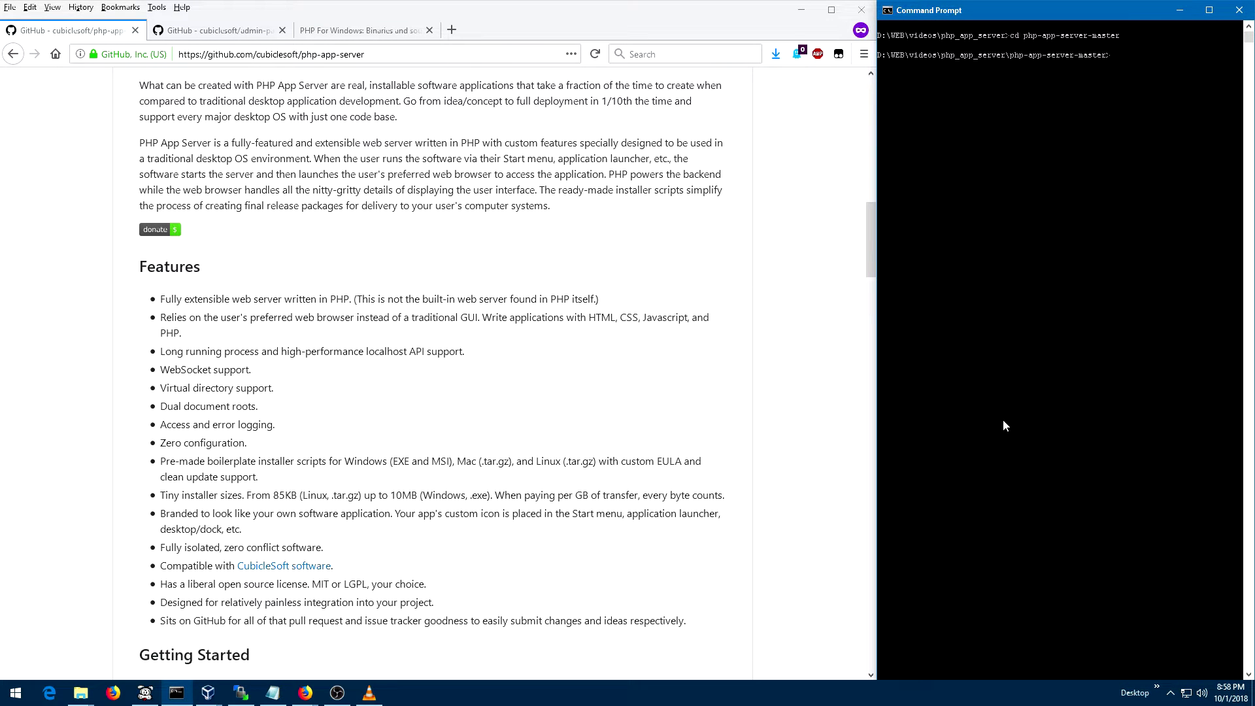
{"action": "type", "text": "hp "}
{"action": "type", "text": "server"}
{"action": "type", "text": ".php -"}
{"action": "type", "text": "?"}
{"action": "key", "text": "Return"}
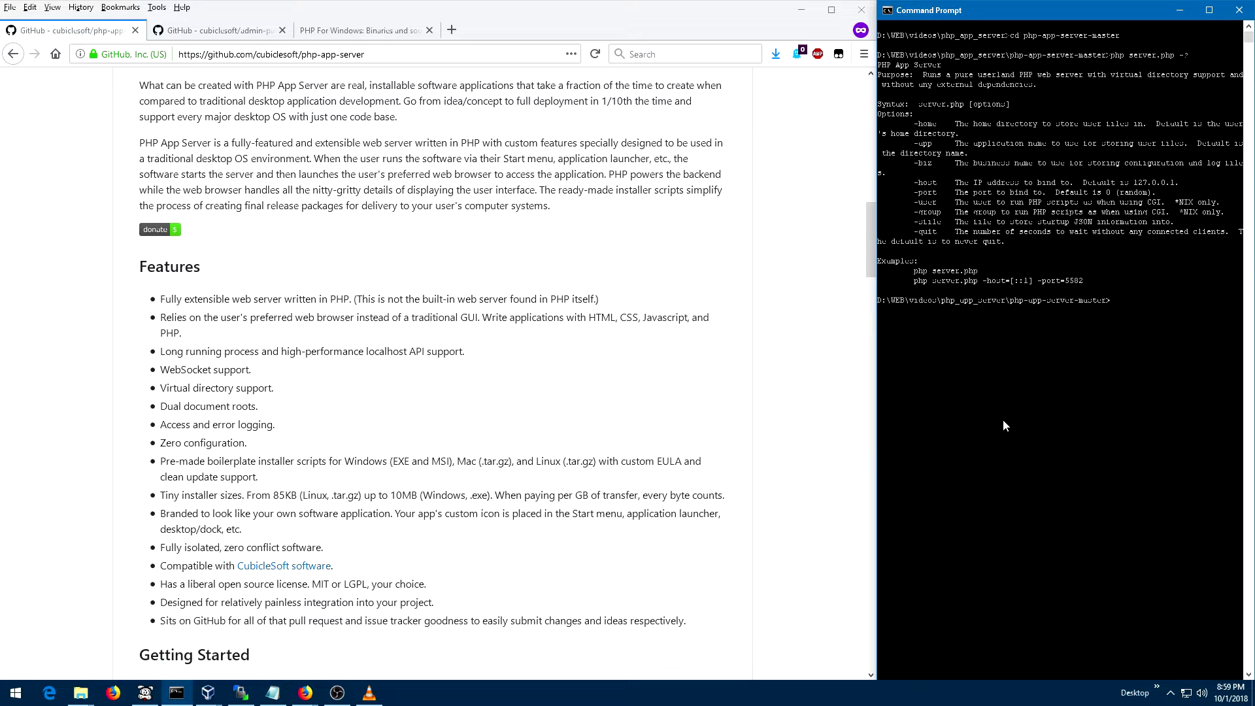
{"action": "type", "text": "php "}
{"action": "type", "text": "server.php -"}
{"action": "type", "text": "port="}
{"action": "type", "text": "8"}
{"action": "type", "text": "0"}
{"action": "type", "text": "02"}
{"action": "key", "text": "Return"}
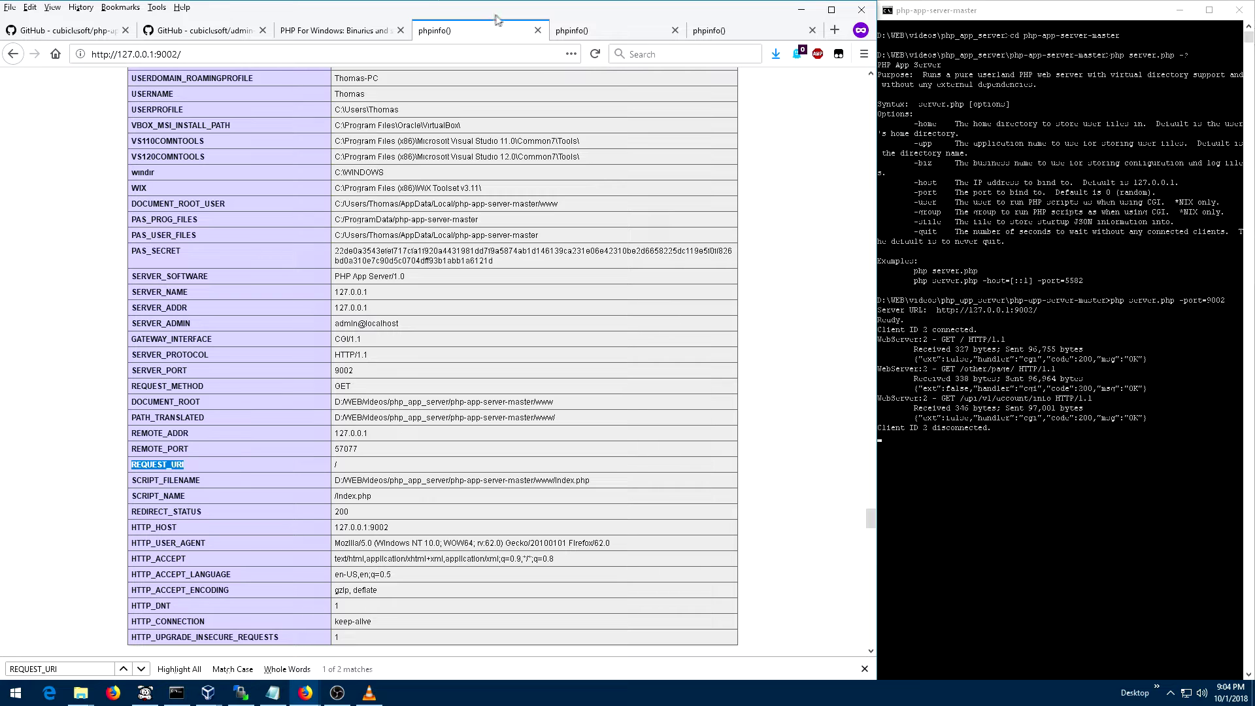
Check the phpinfo() pages at /api/v1/account/info and /other/page/
{"action": "left_click", "coordinate": [605, 31]}
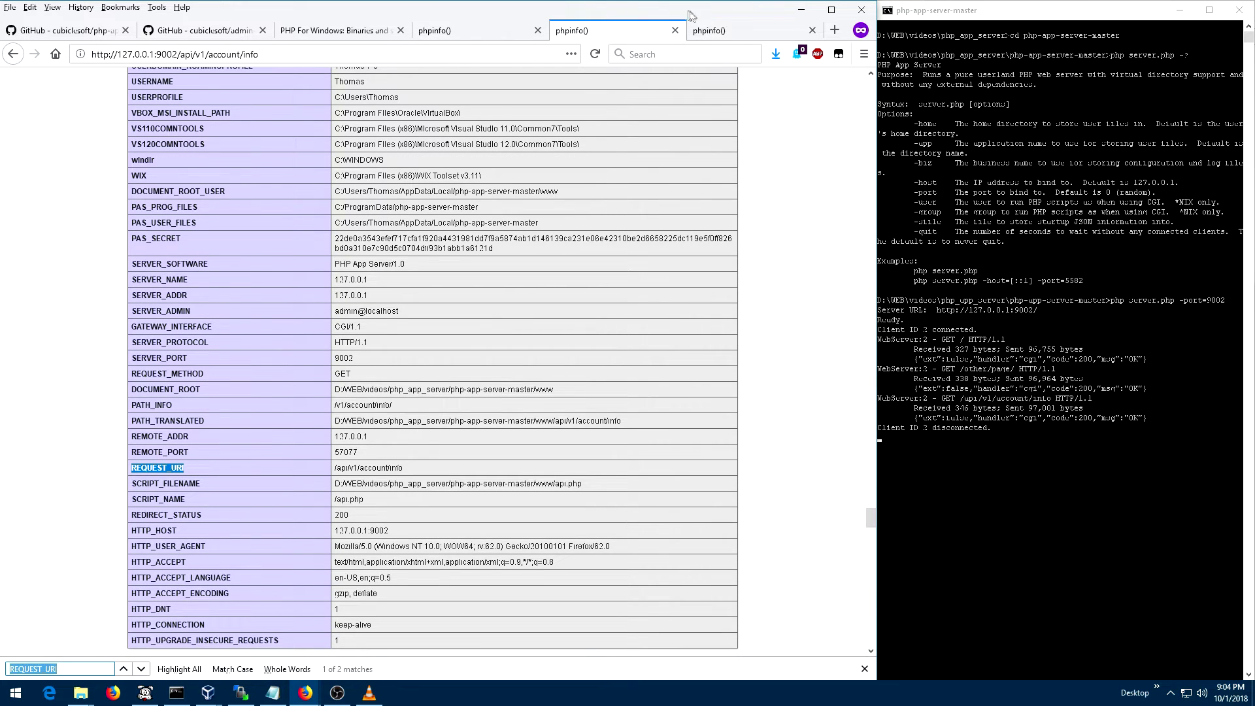
{"action": "left_click", "coordinate": [713, 29]}
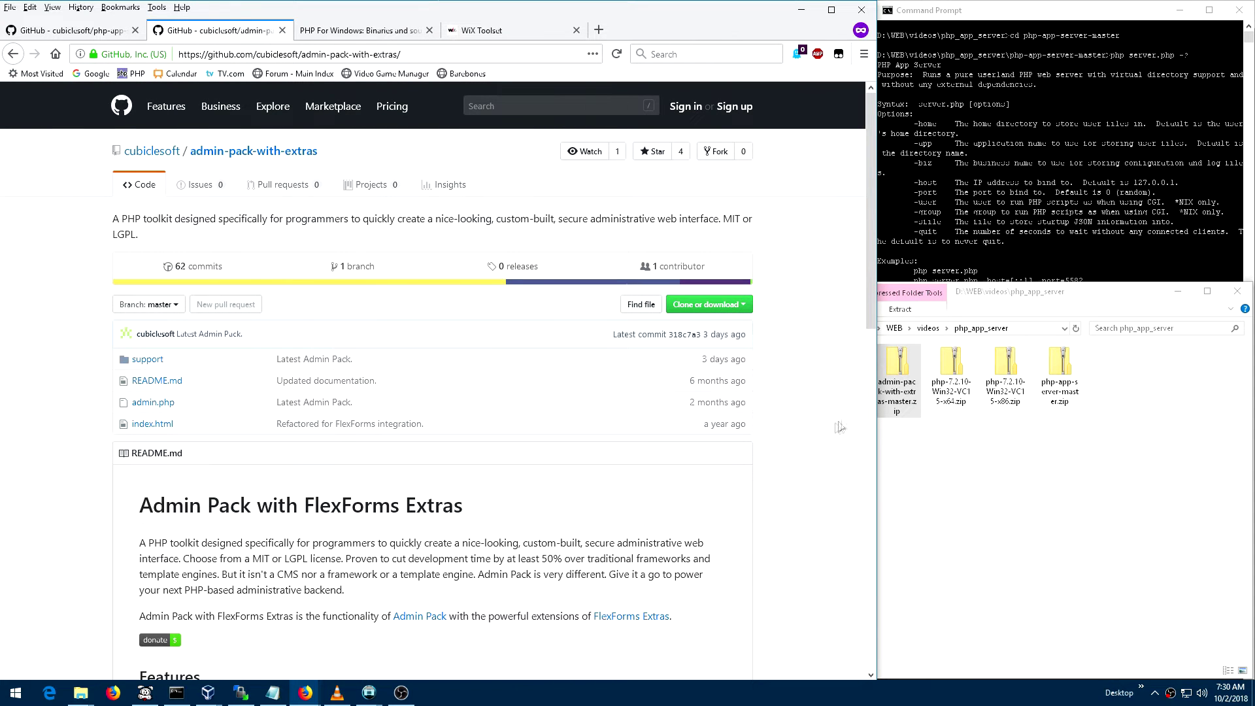
Extract the admin-pack-with-extras zip in place and open its folder
{"action": "right_click", "coordinate": [897, 378]}
{"action": "mouse_move", "coordinate": [929, 444]}
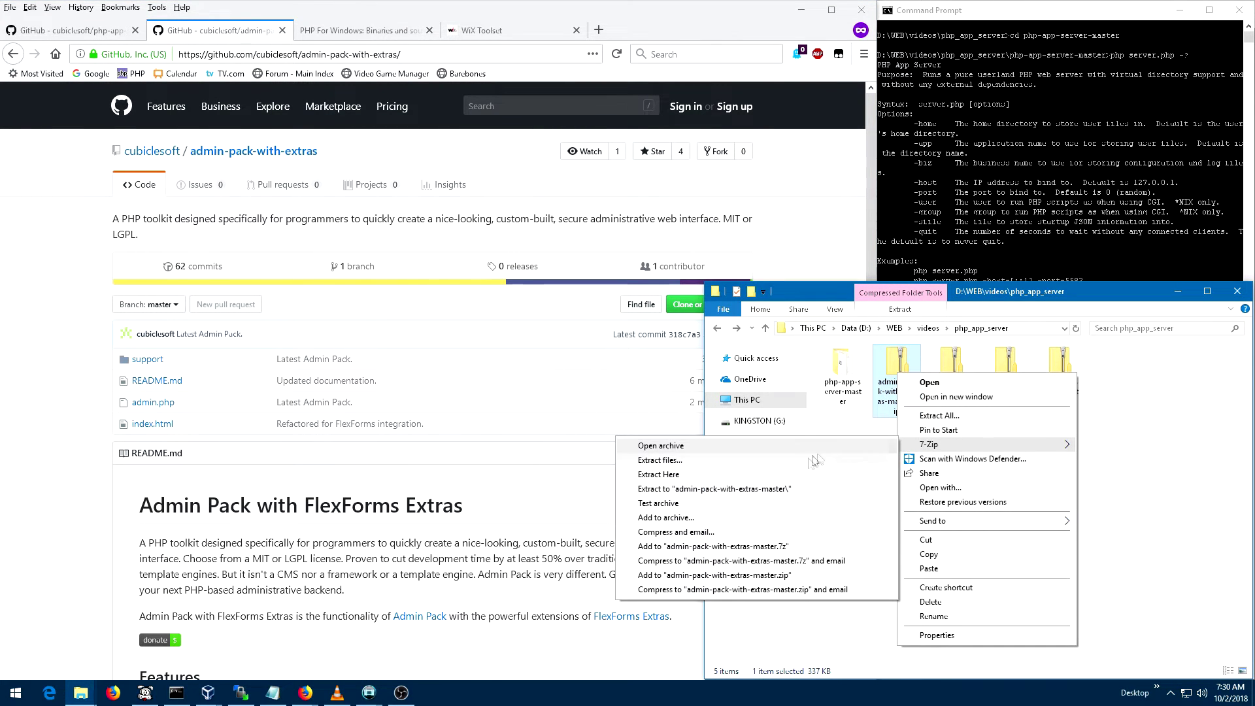
{"action": "left_click", "coordinate": [789, 475]}
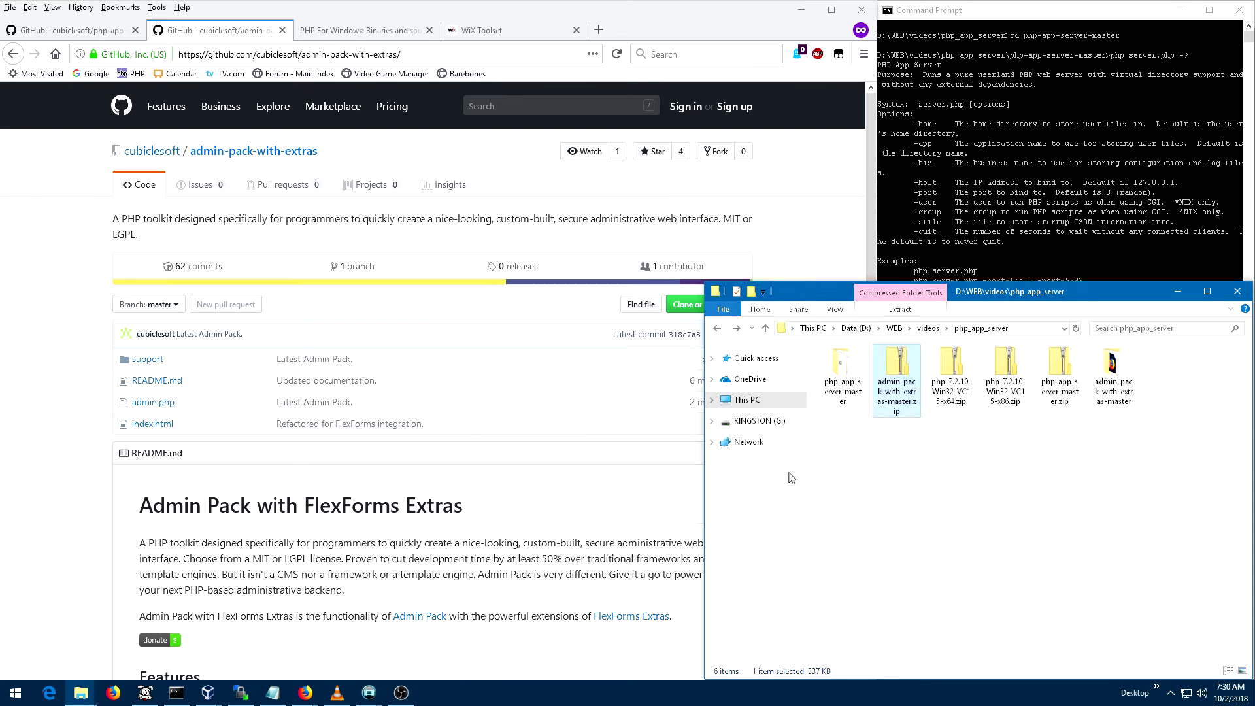
{"action": "double_click", "coordinate": [850, 384]}
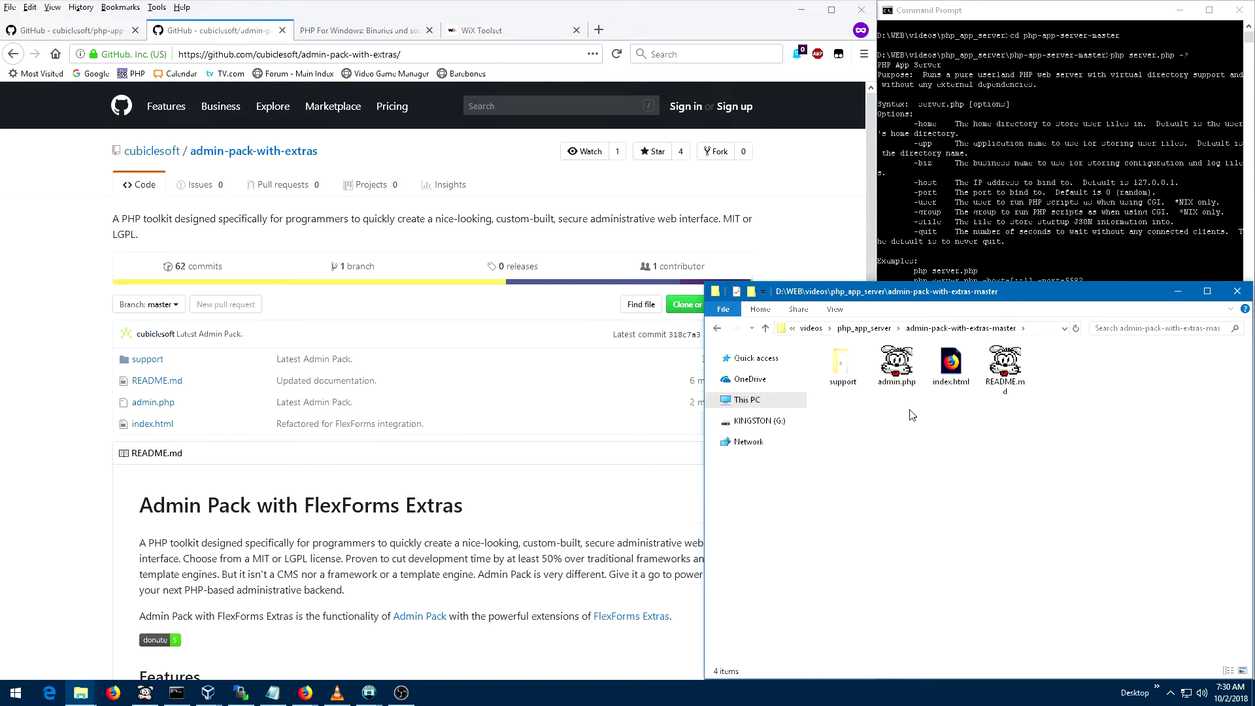
Copy the support folder and admin.php into php-app-server-master's www folder
{"action": "left_click_drag", "start_coordinate": [850, 382], "coordinate": [912, 415]}
{"action": "key", "text": "BackSpace"}
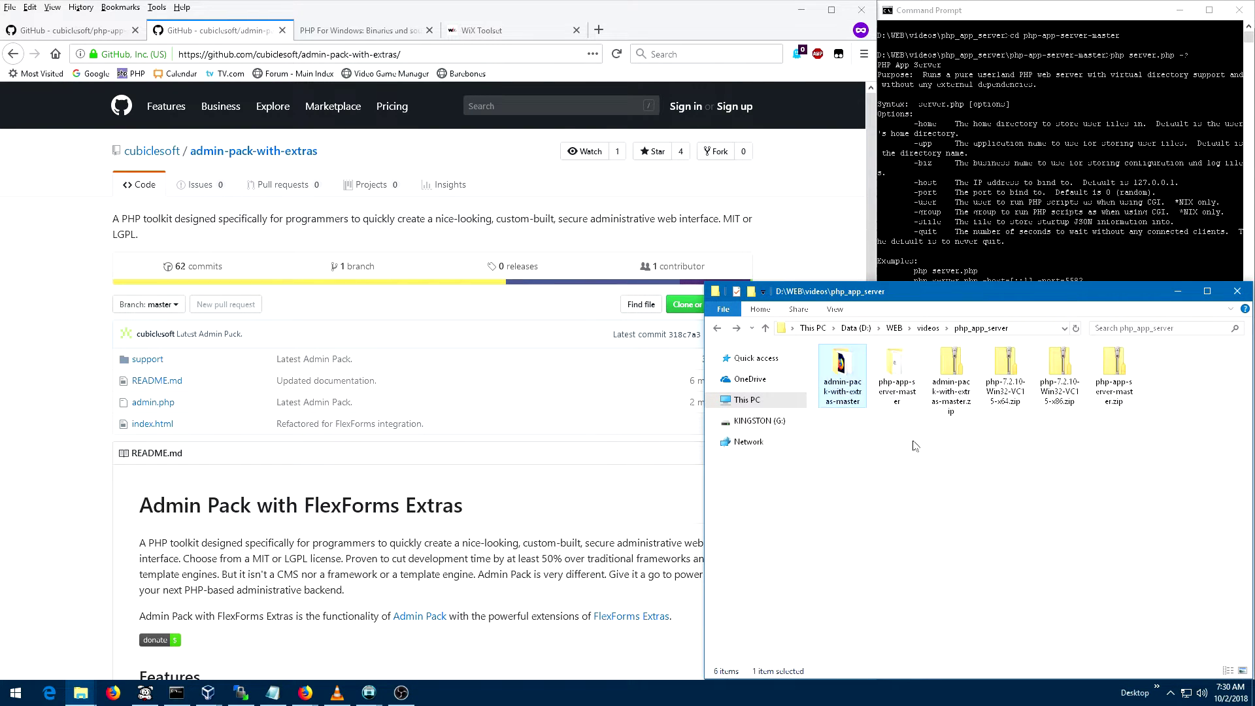
{"action": "double_click", "coordinate": [902, 388]}
{"action": "double_click", "coordinate": [1003, 368]}
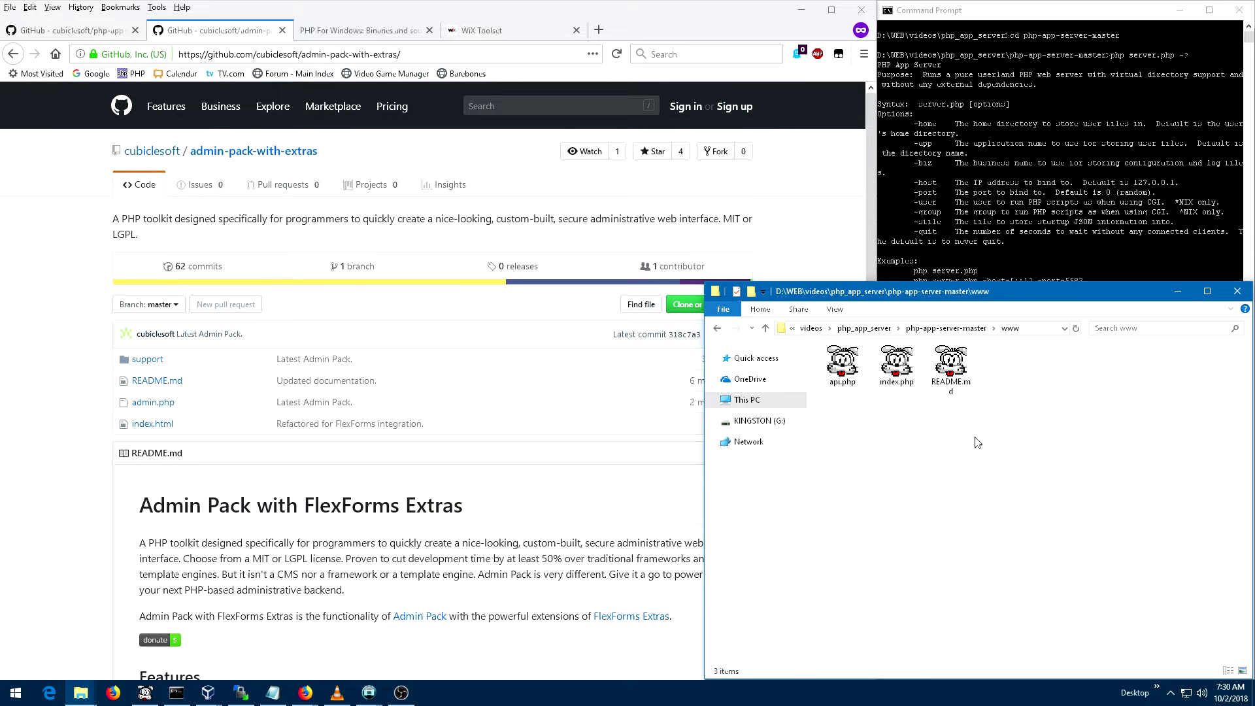
{"action": "key", "text": "ctrl+v"}
{"action": "left_click_drag", "start_coordinate": [1015, 412], "coordinate": [952, 371]}
{"action": "key", "text": "shift+Delete"}
{"action": "key", "text": "Return"}
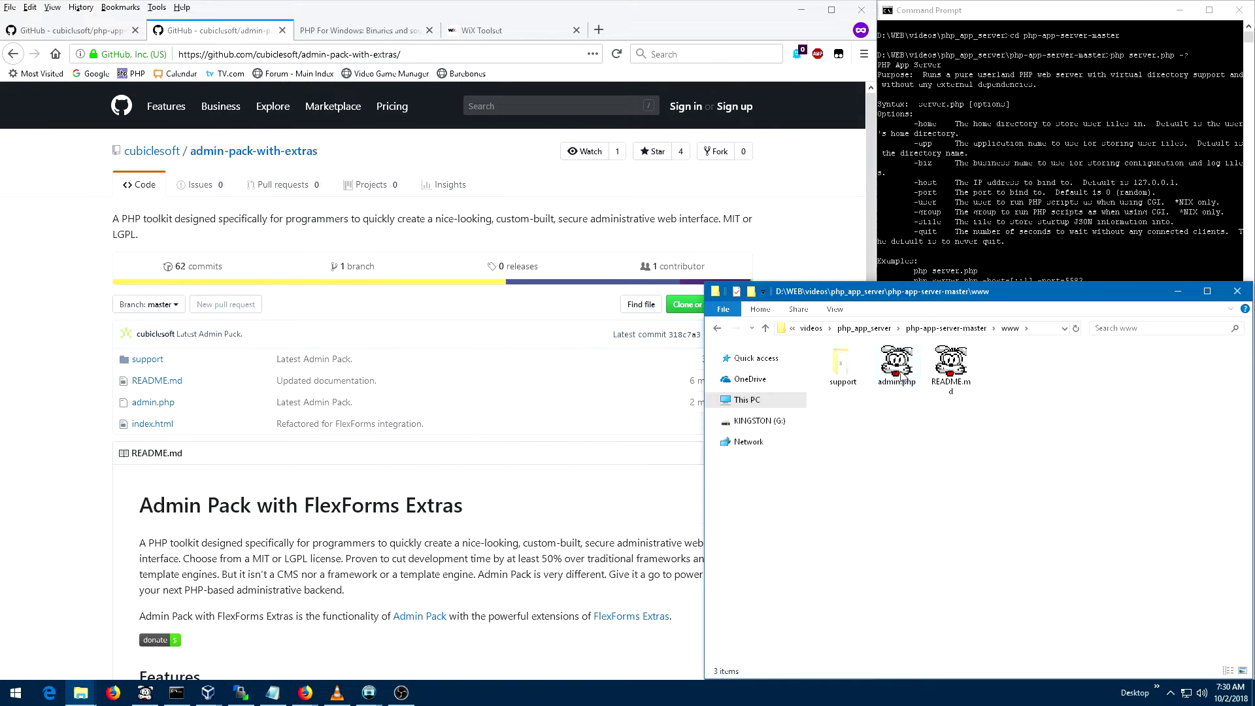
{"action": "left_click", "coordinate": [898, 371]}
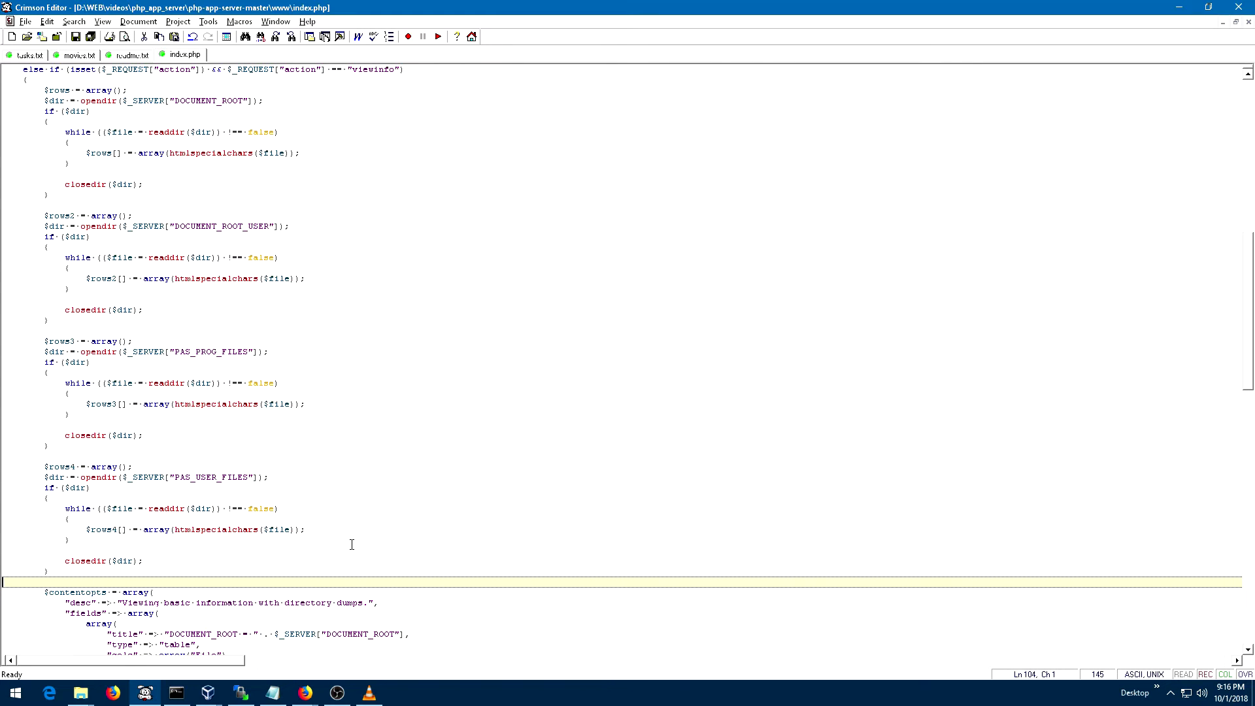
{"action": "scroll", "coordinate": [352, 545], "scroll_direction": "down", "scroll_amount": 3}
{"action": "scroll", "coordinate": [351, 544], "scroll_direction": "down", "scroll_amount": 3}
{"action": "scroll", "coordinate": [351, 544], "scroll_direction": "down", "scroll_amount": 2}
{"action": "scroll", "coordinate": [351, 544], "scroll_direction": "down", "scroll_amount": 1}
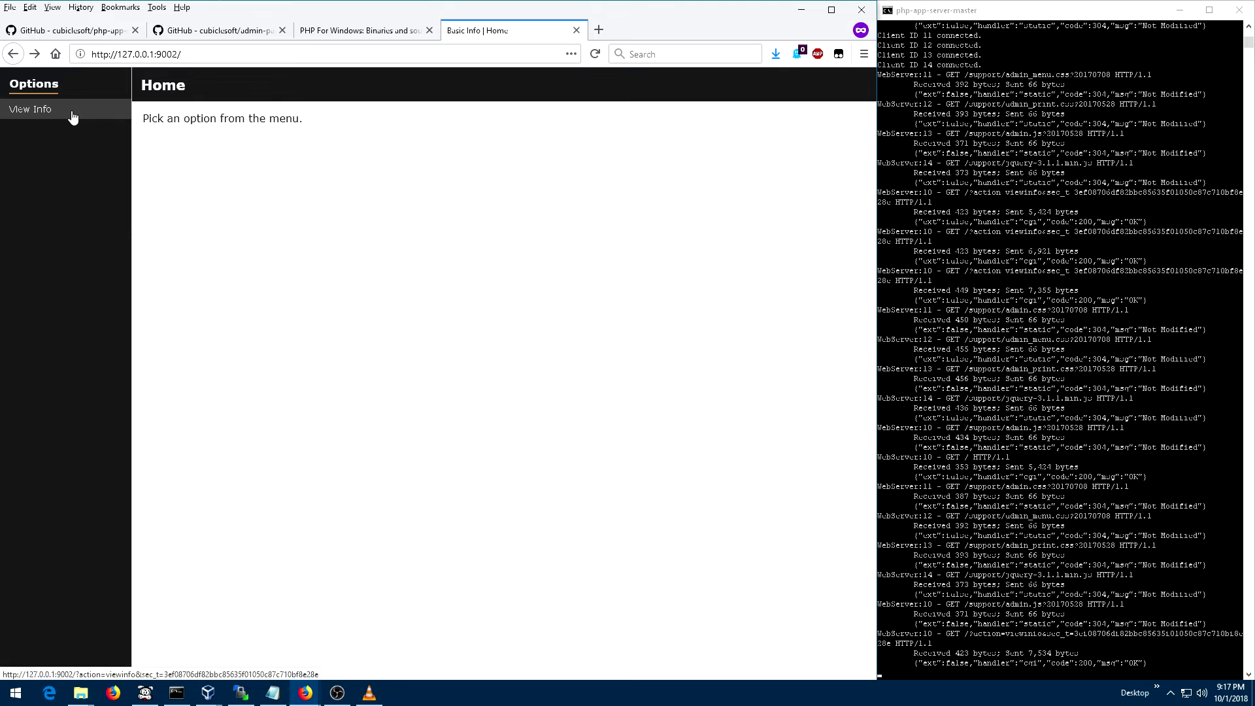
Open View Info from the Basic Info app's Options menu
{"action": "left_click", "coordinate": [70, 111]}
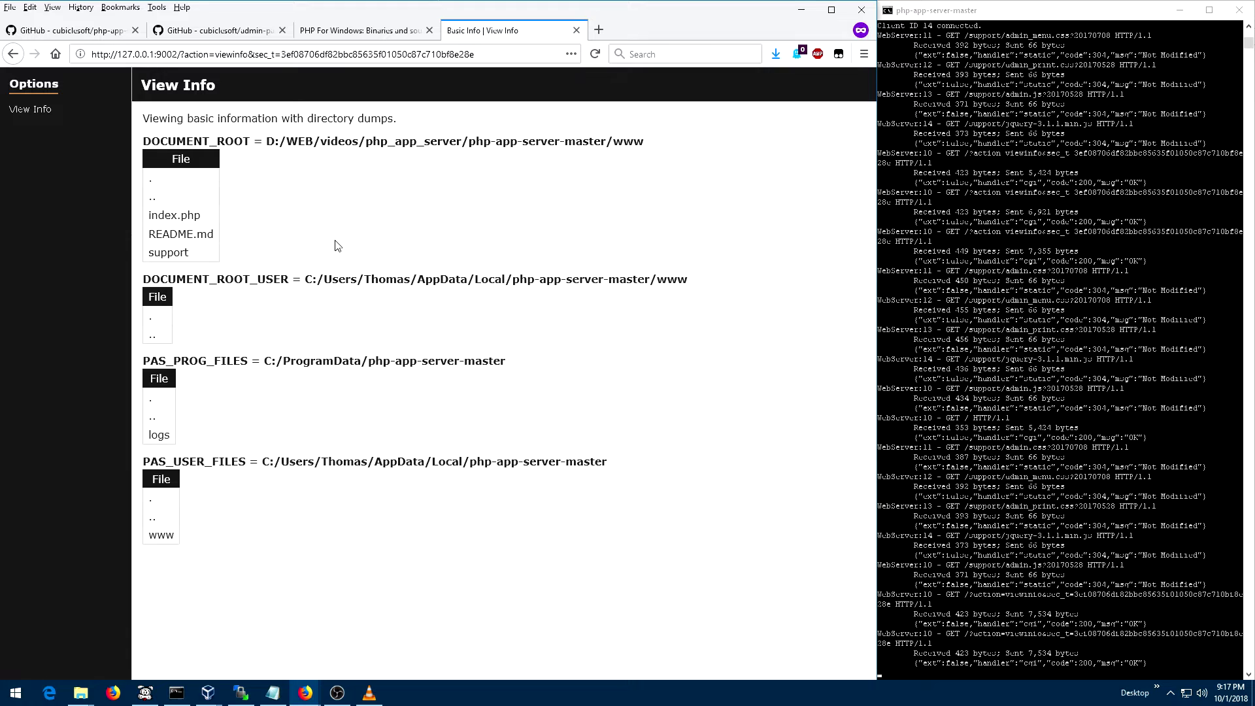
Rename yourapp.ico, .phpapp, .png and the license file to basic-info names
{"action": "key", "text": "alt+Tab"}
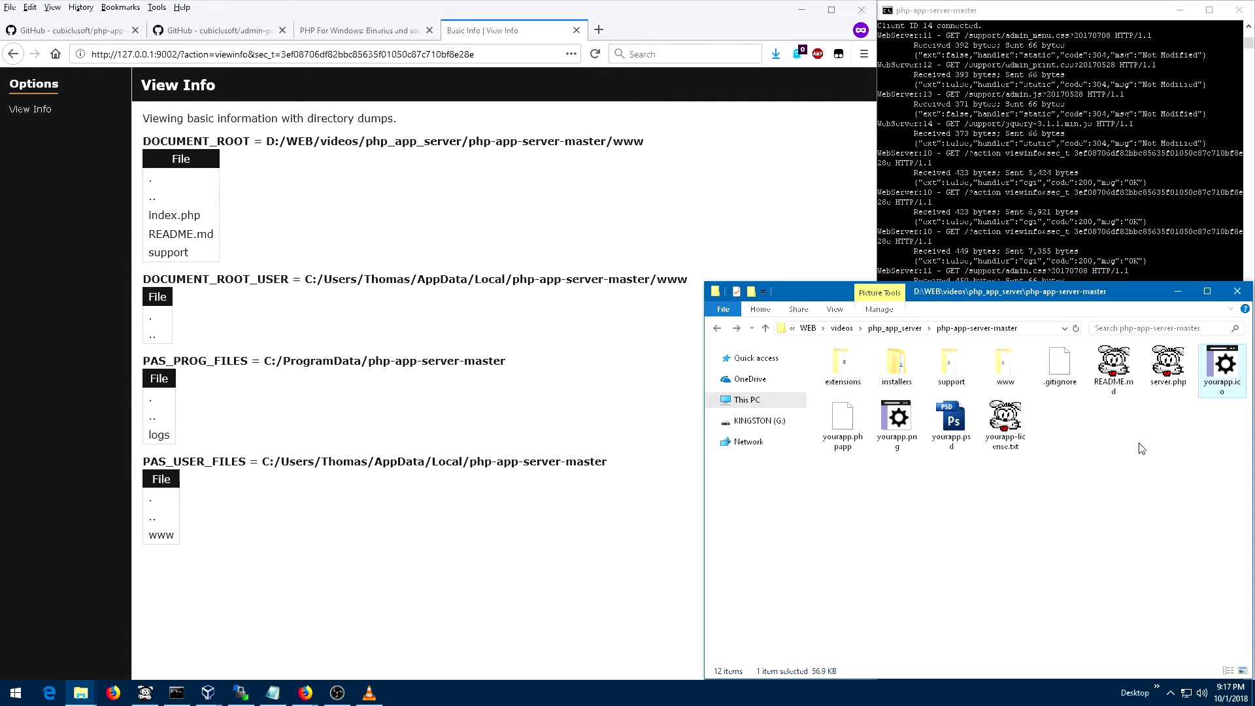
{"action": "key", "text": "F2"}
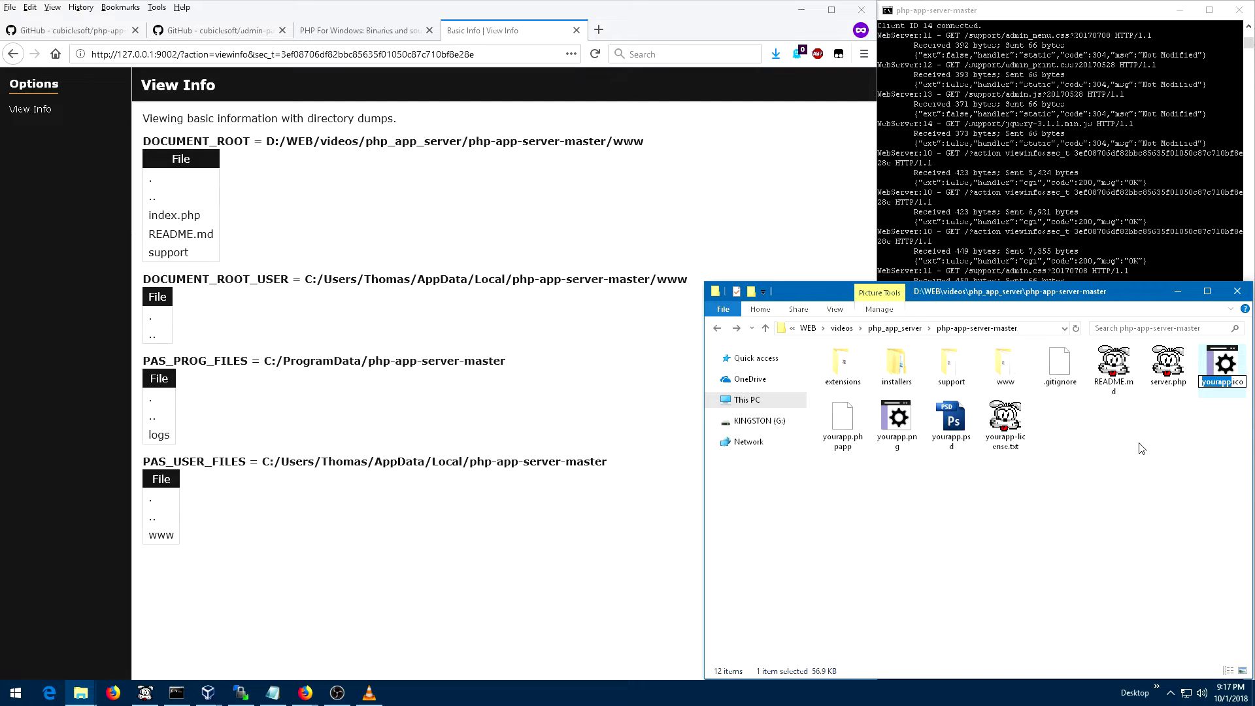
{"action": "type", "text": "basic-info"}
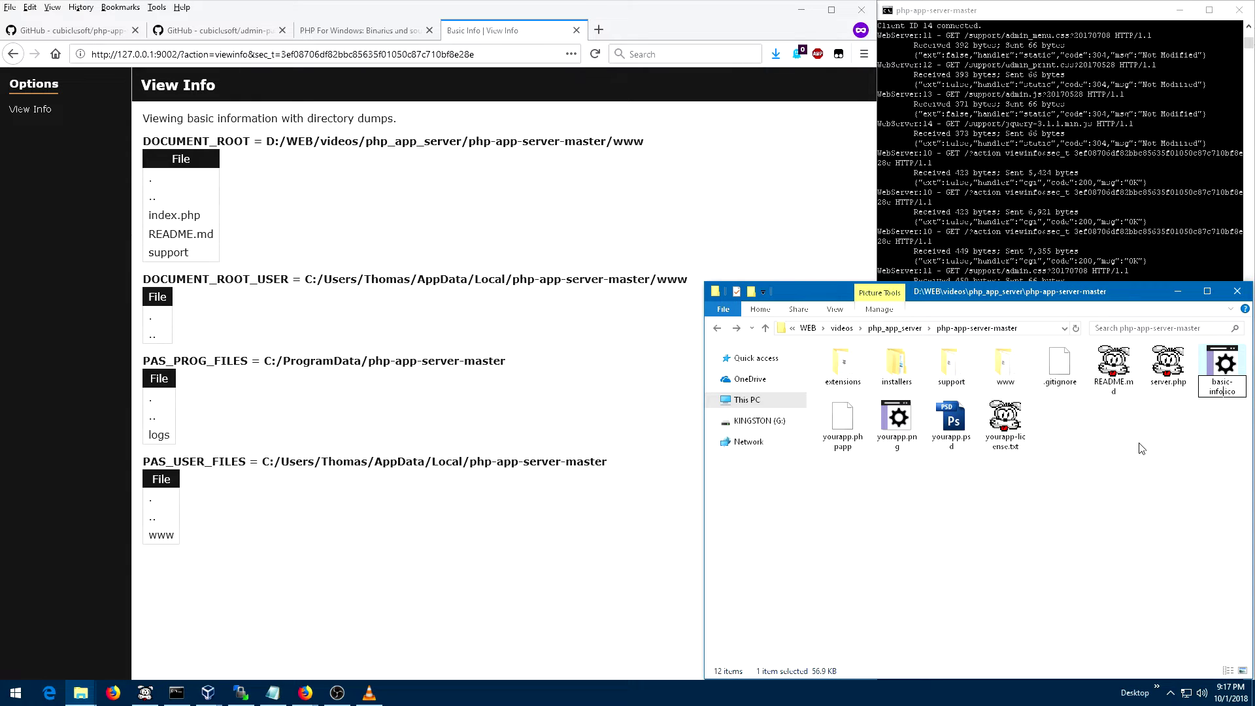
{"action": "type", "text": "y"}
{"action": "key", "text": "F2"}
{"action": "type", "text": "basic-info"}
{"action": "key", "text": "Return"}
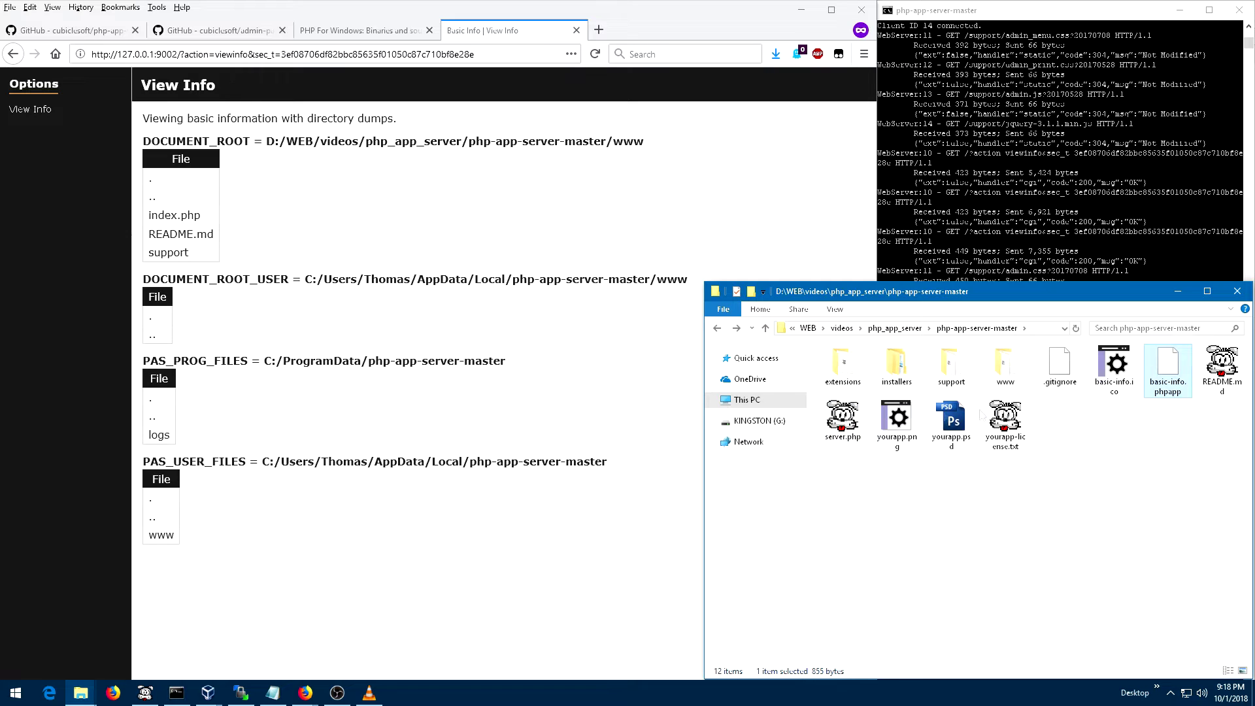
{"action": "left_click", "coordinate": [900, 419]}
{"action": "key", "text": "F2"}
{"action": "type", "text": "basic-info"}
{"action": "key", "text": "Return"}
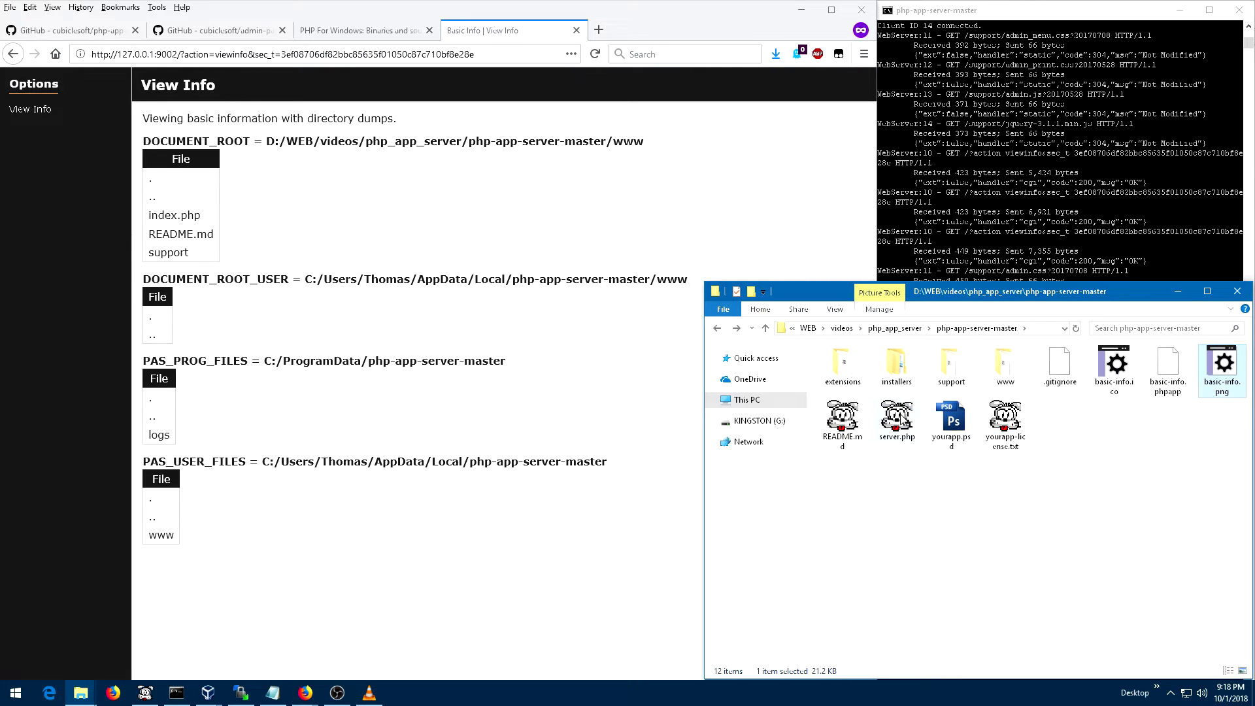
{"action": "key", "text": "y"}
{"action": "key", "text": "y"}
{"action": "key", "text": "F2"}
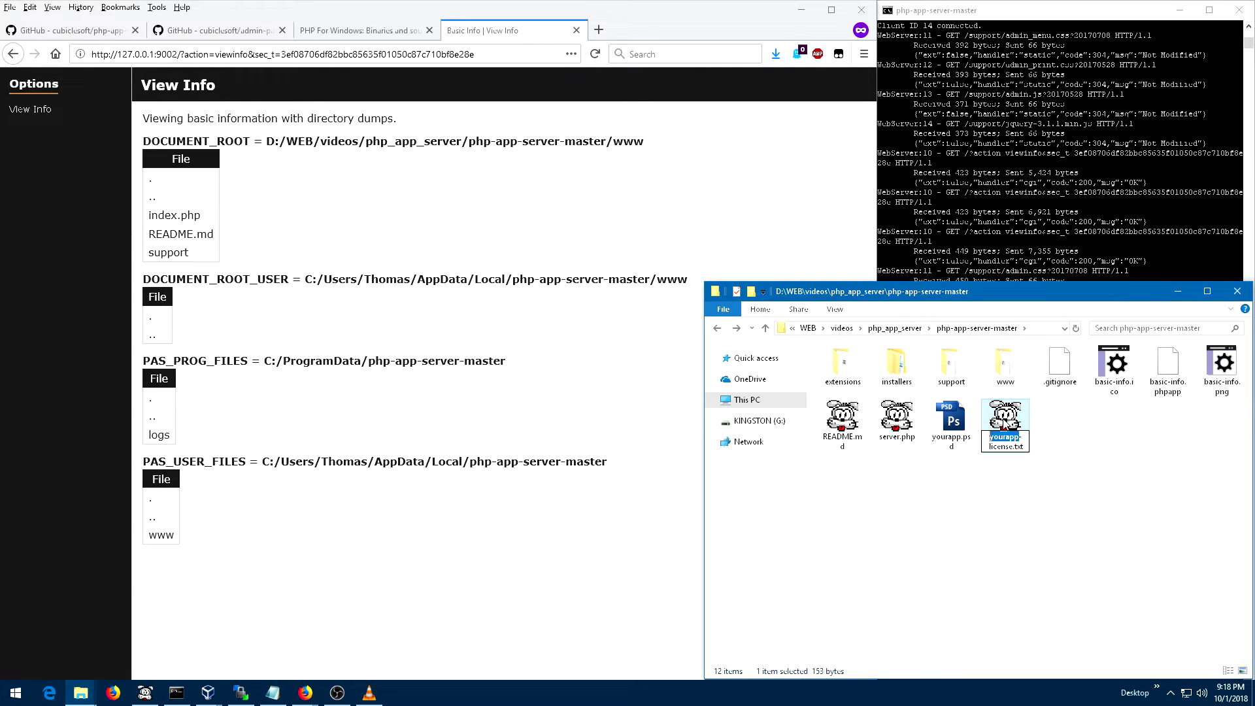
{"action": "type", "text": "basic-info"}
{"action": "key", "text": "Return"}
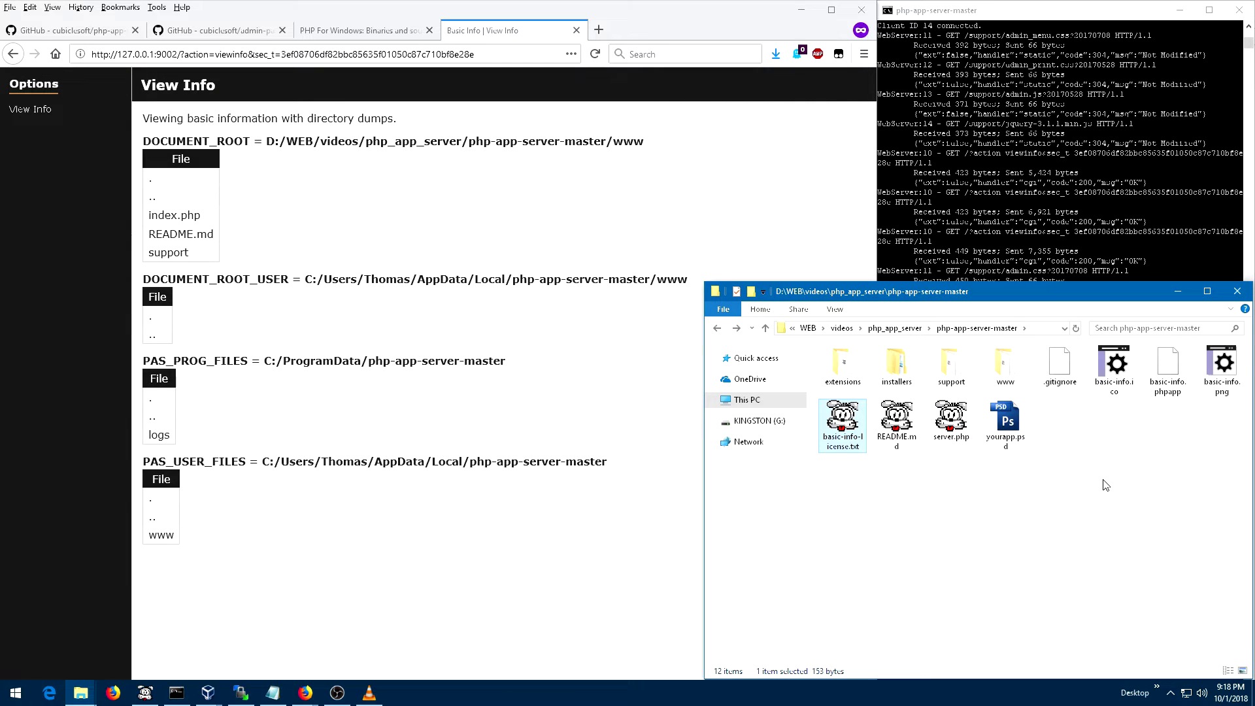
Select basic-info.png, then open the installers folder
{"action": "left_click", "coordinate": [1219, 386]}
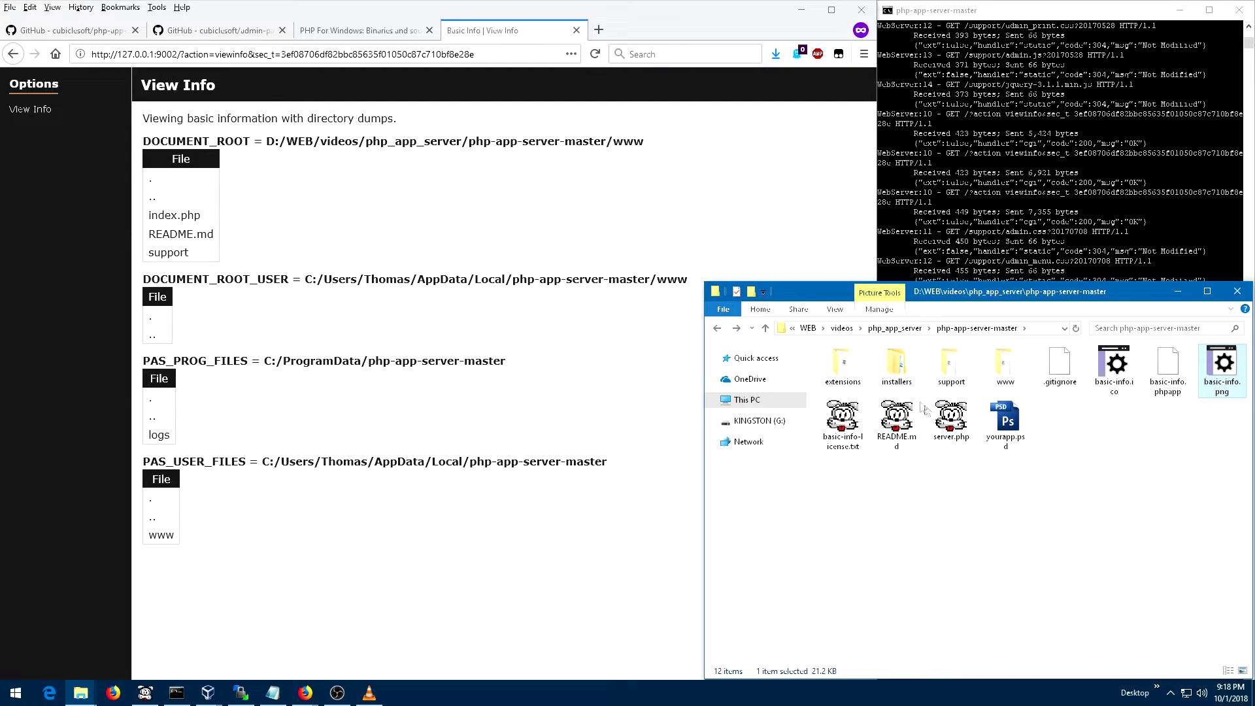
{"action": "double_click", "coordinate": [899, 376]}
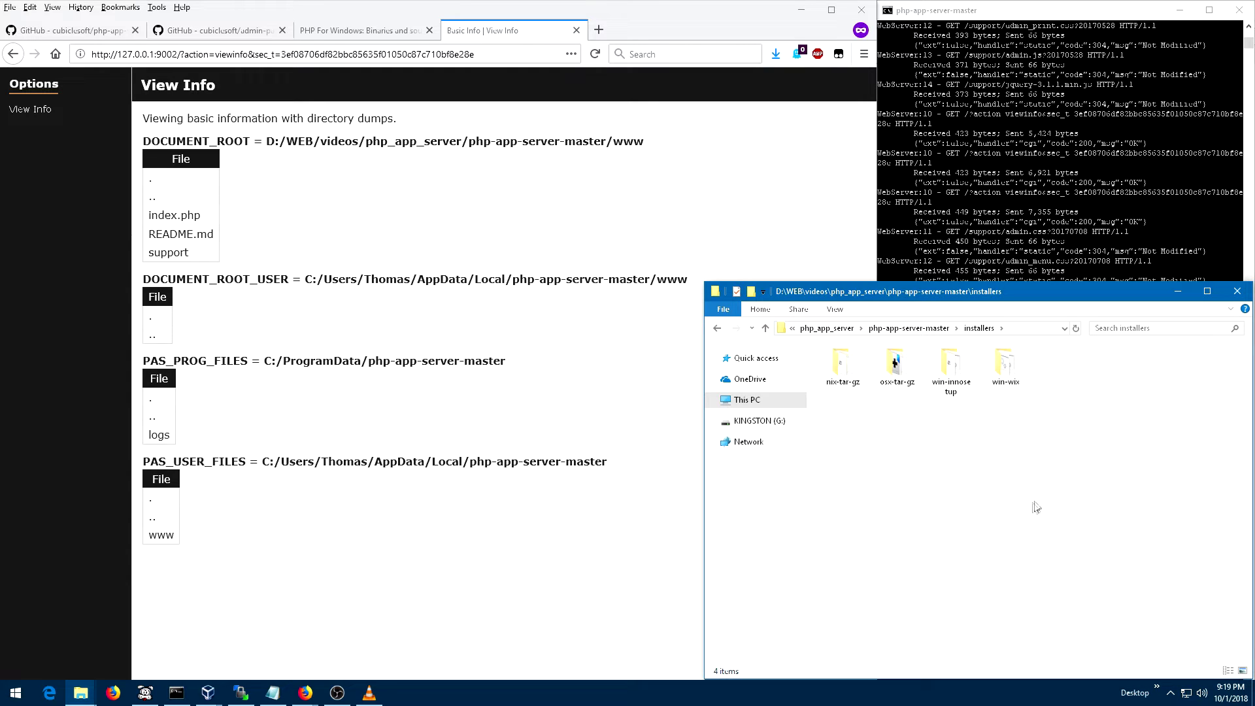
Look over the four installer folders, then open win-innosetup and select README.md
{"action": "left_click", "coordinate": [956, 367]}
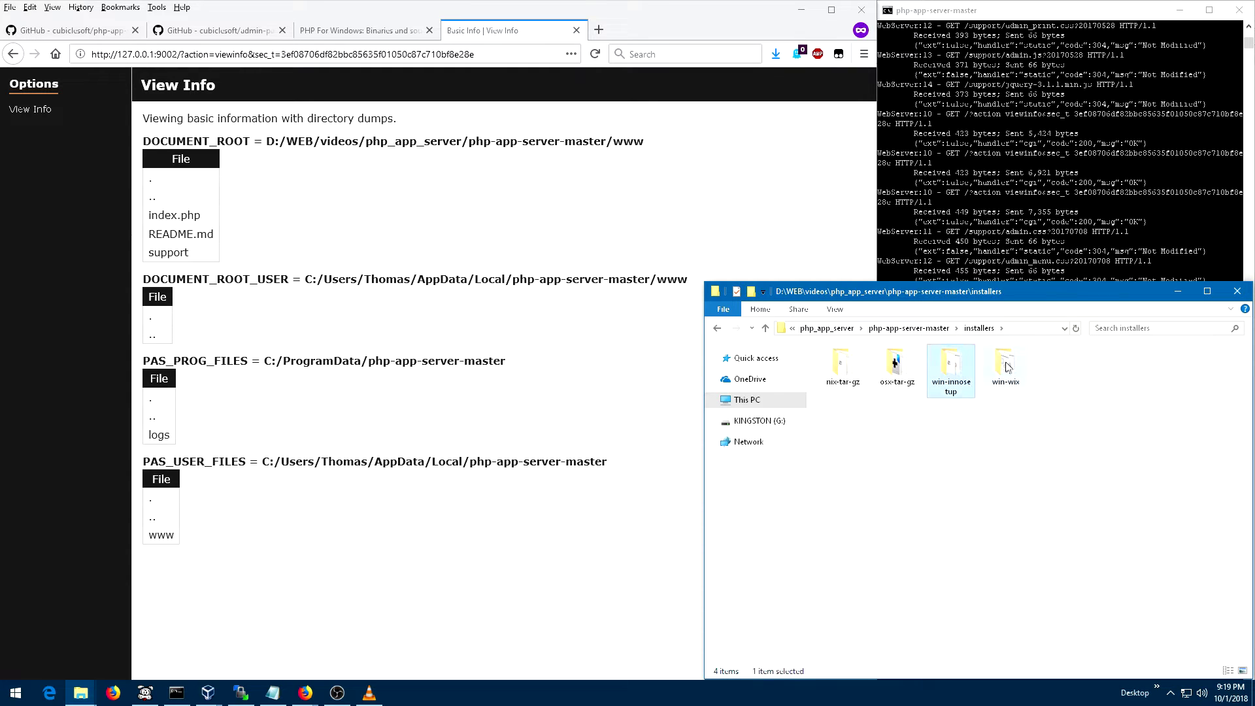
{"action": "left_click", "coordinate": [1010, 368]}
{"action": "left_click", "coordinate": [892, 366]}
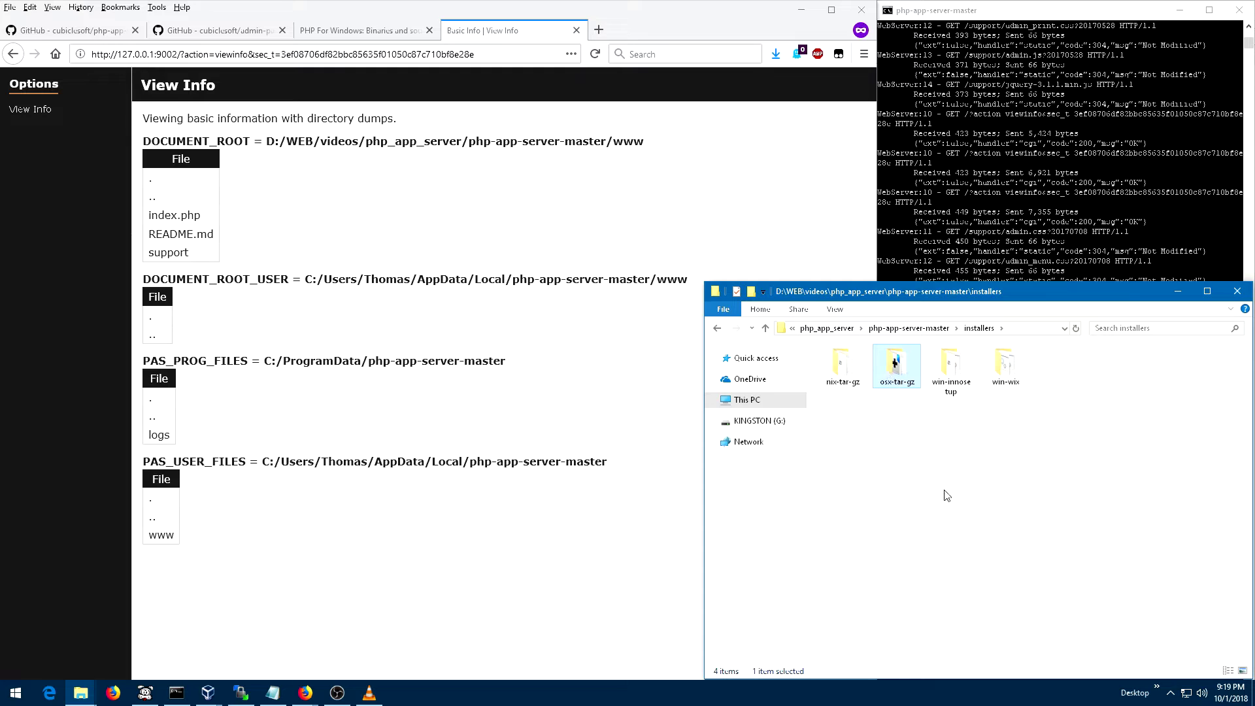
{"action": "left_click", "coordinate": [839, 367]}
{"action": "key", "text": "Right"}
{"action": "key", "text": "Right"}
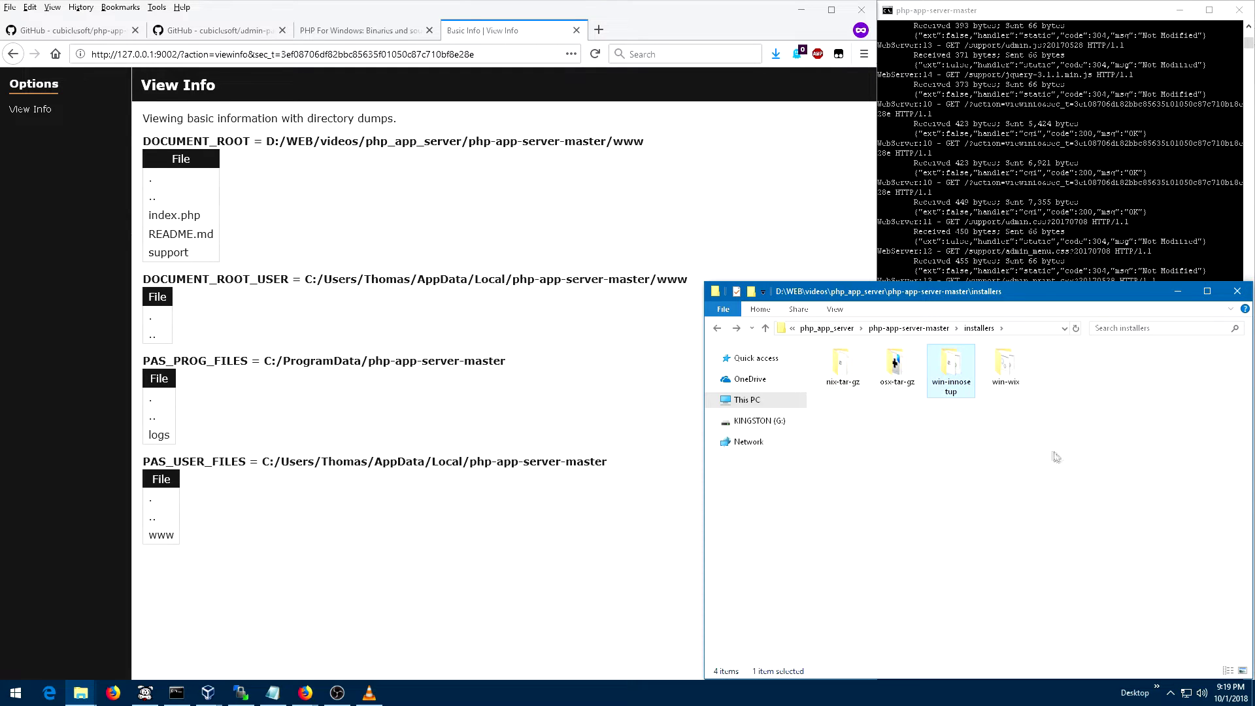
{"action": "double_click", "coordinate": [945, 367]}
{"action": "left_click", "coordinate": [1057, 373]}
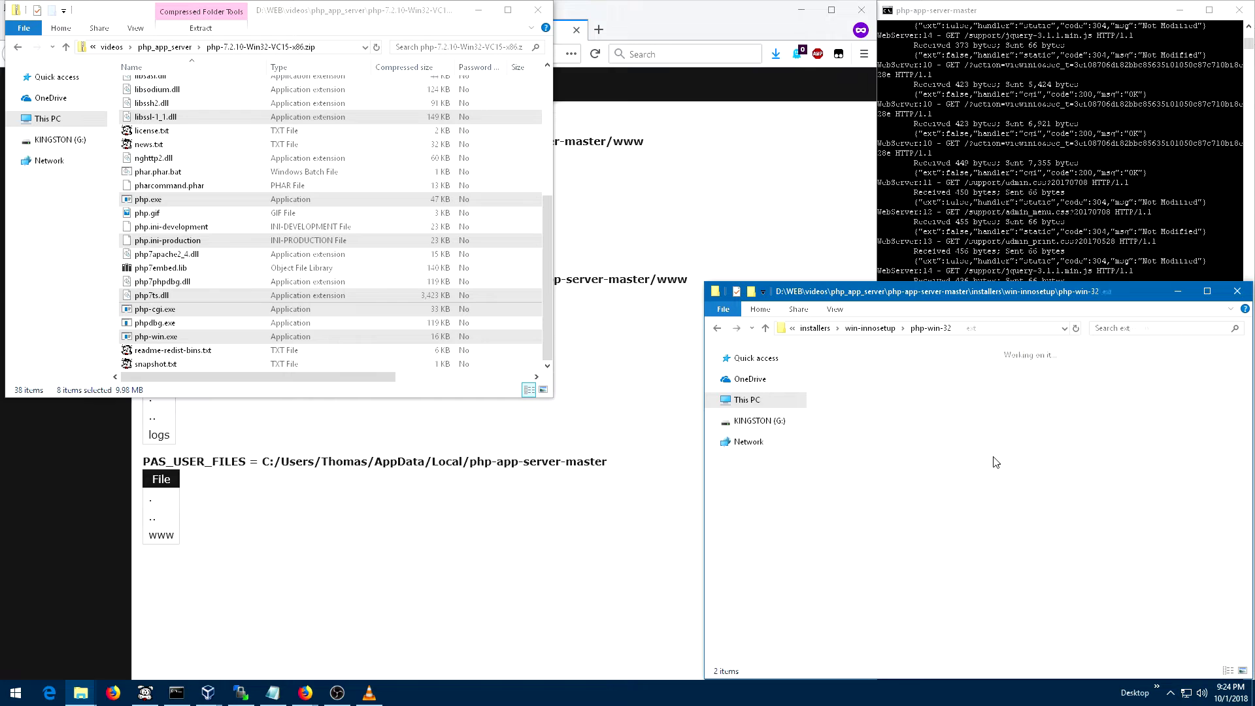
Permanently delete libcrypto-1_1.dll and libssl-1_1.dll from php-win-32
{"action": "left_click_drag", "start_coordinate": [977, 410], "coordinate": [906, 373]}
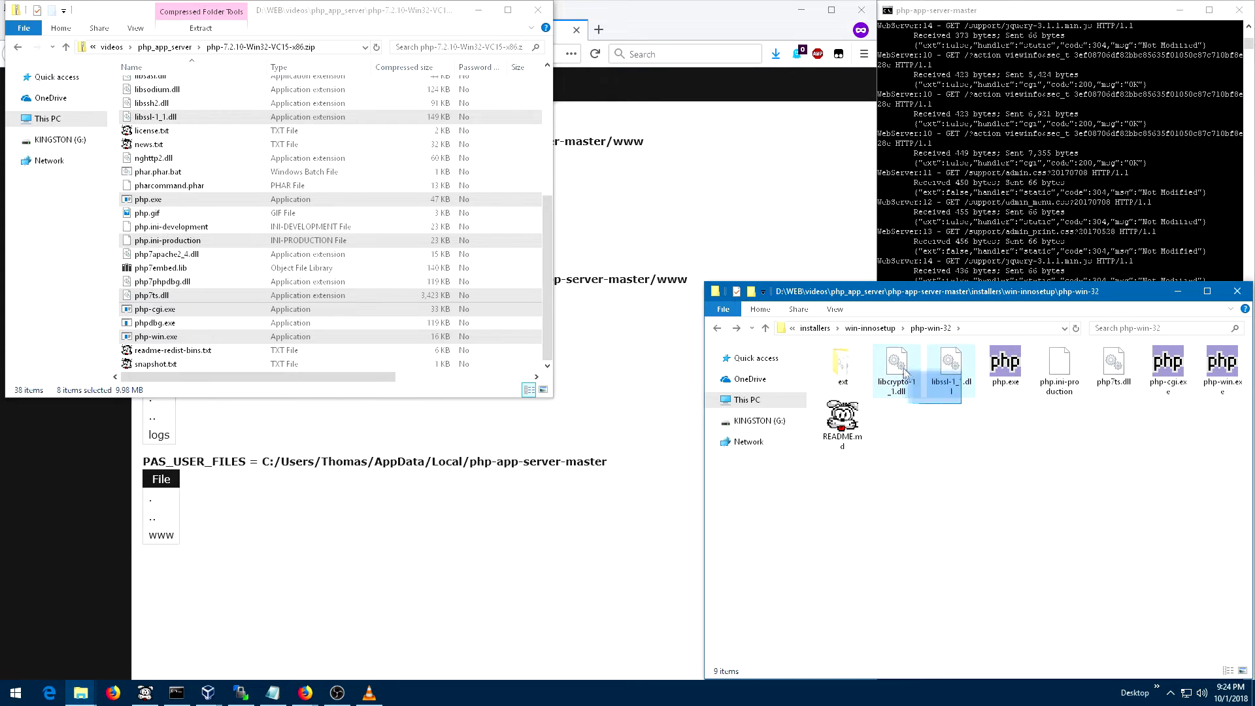
{"action": "key", "text": "shift+Delete"}
{"action": "key", "text": "Return"}
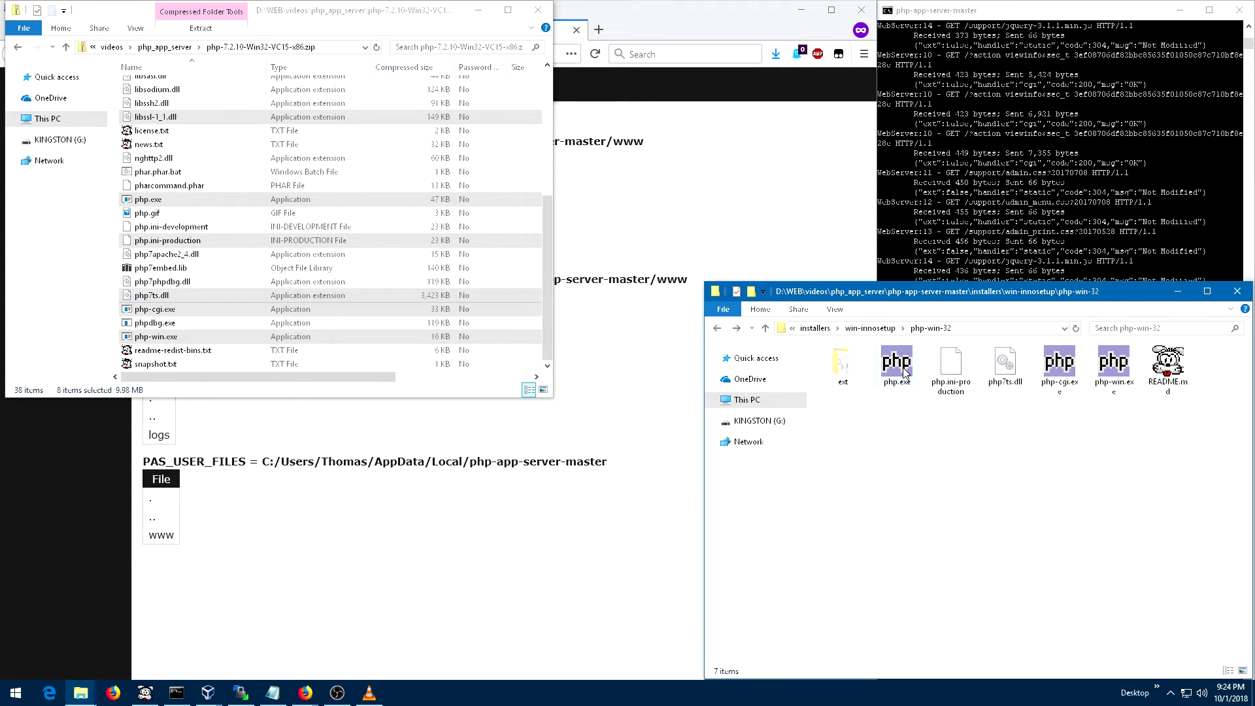
Rename php.ini-production to php.ini
{"action": "left_click", "coordinate": [951, 371]}
{"action": "key", "text": "F2"}
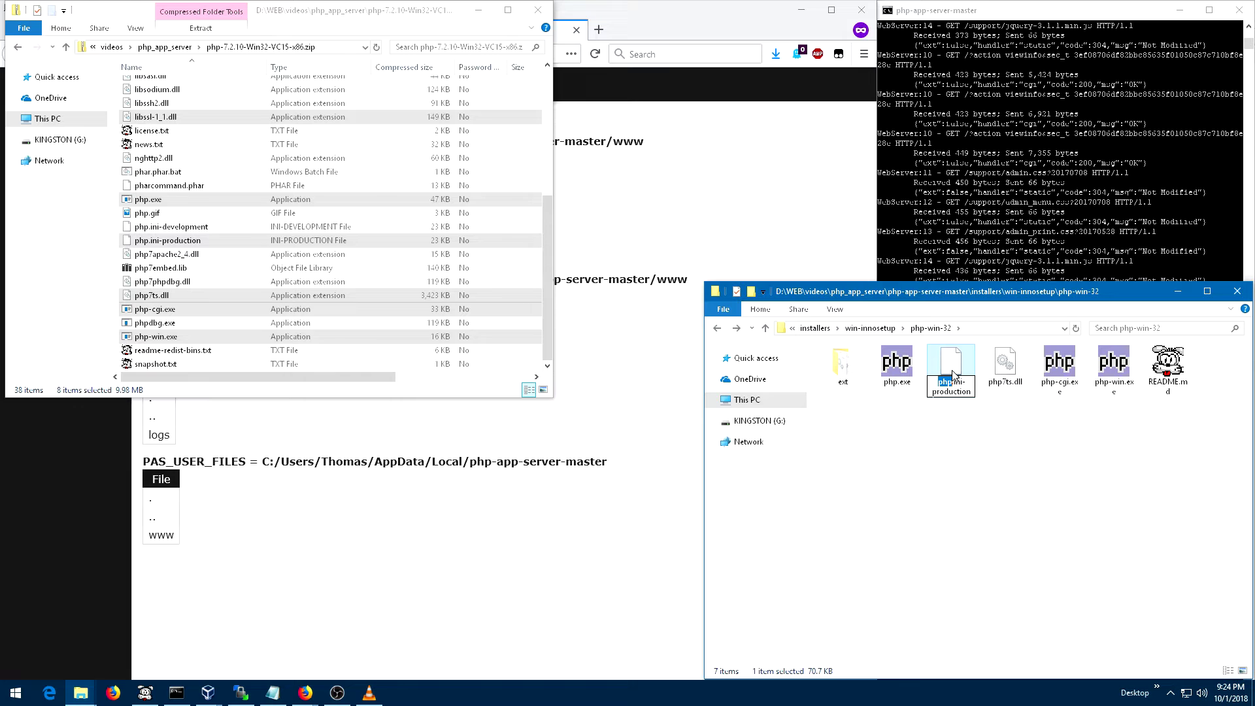
{"action": "type", "text": "php.ini"}
{"action": "key", "text": "Return"}
In php.ini, enable extension_dir "ext", uncomment extension=gd2 and add zend_extension = opcache
{"action": "key", "text": "Return"}
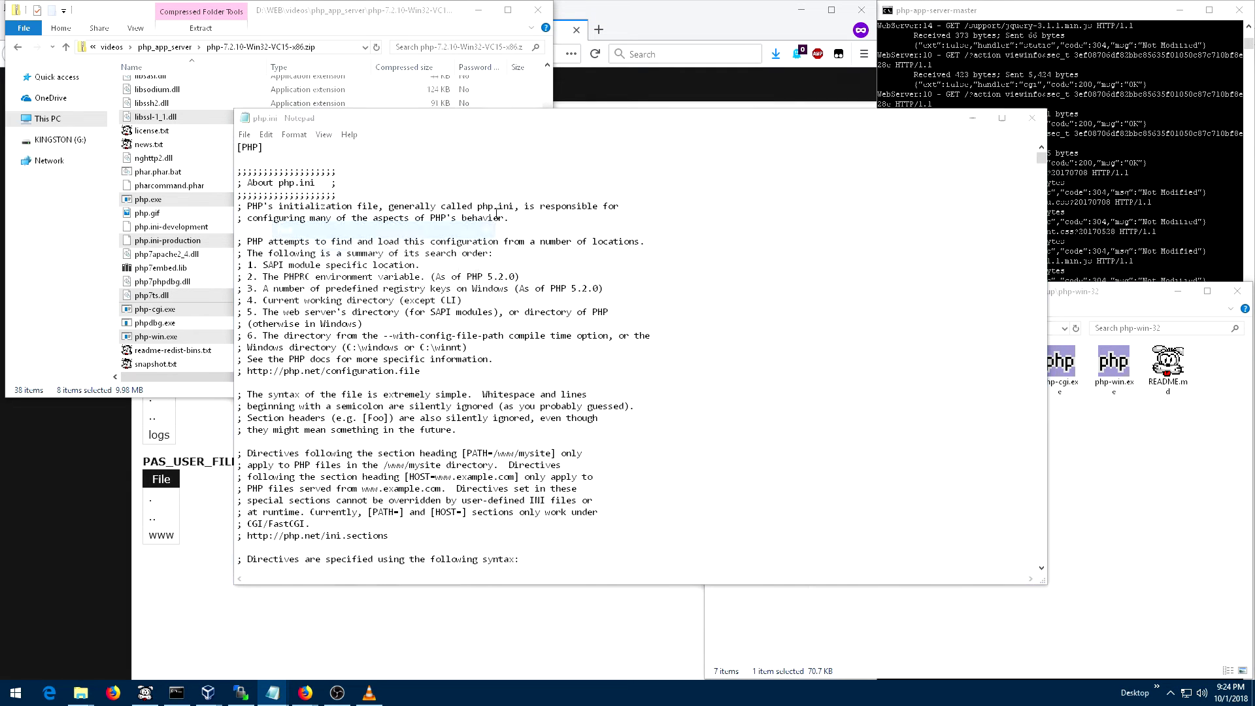
{"action": "key", "text": "ctrl+f"}
{"action": "type", "text": "ext\""}
{"action": "key", "text": "Return"}
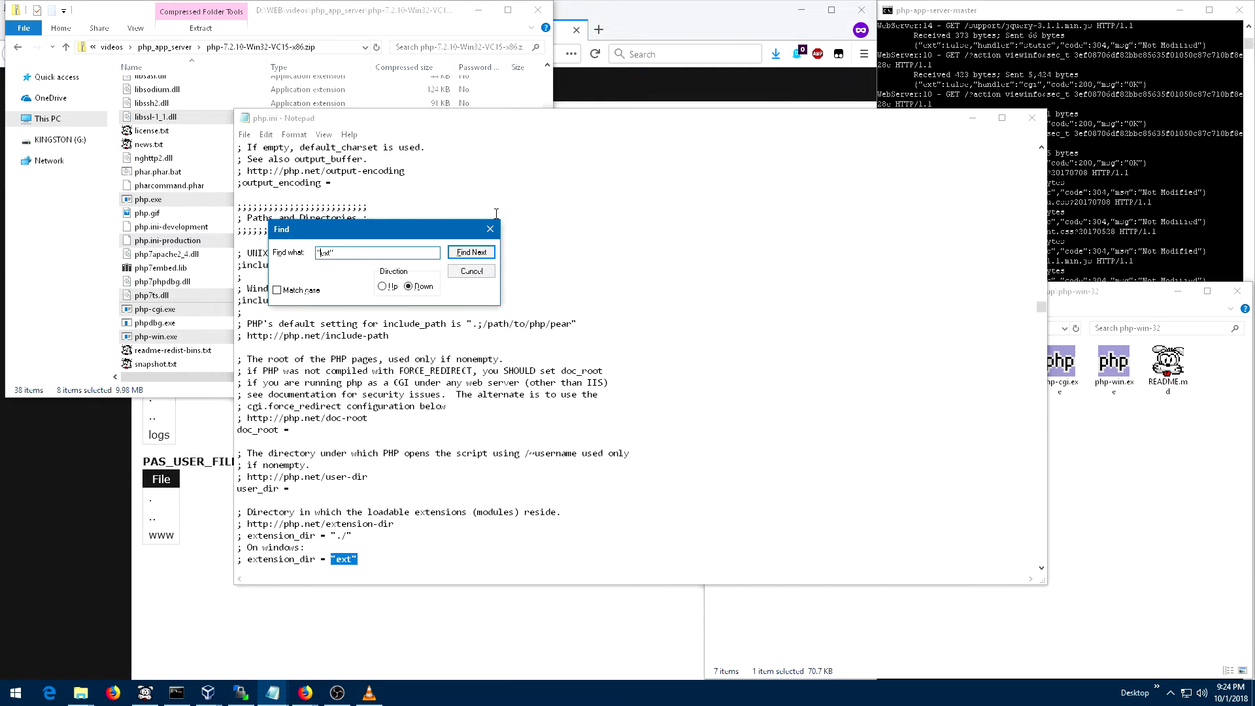
{"action": "key", "text": "Escape"}
{"action": "key", "text": "Home"}
{"action": "key", "text": "Delete"}
{"action": "key", "text": "Delete"}
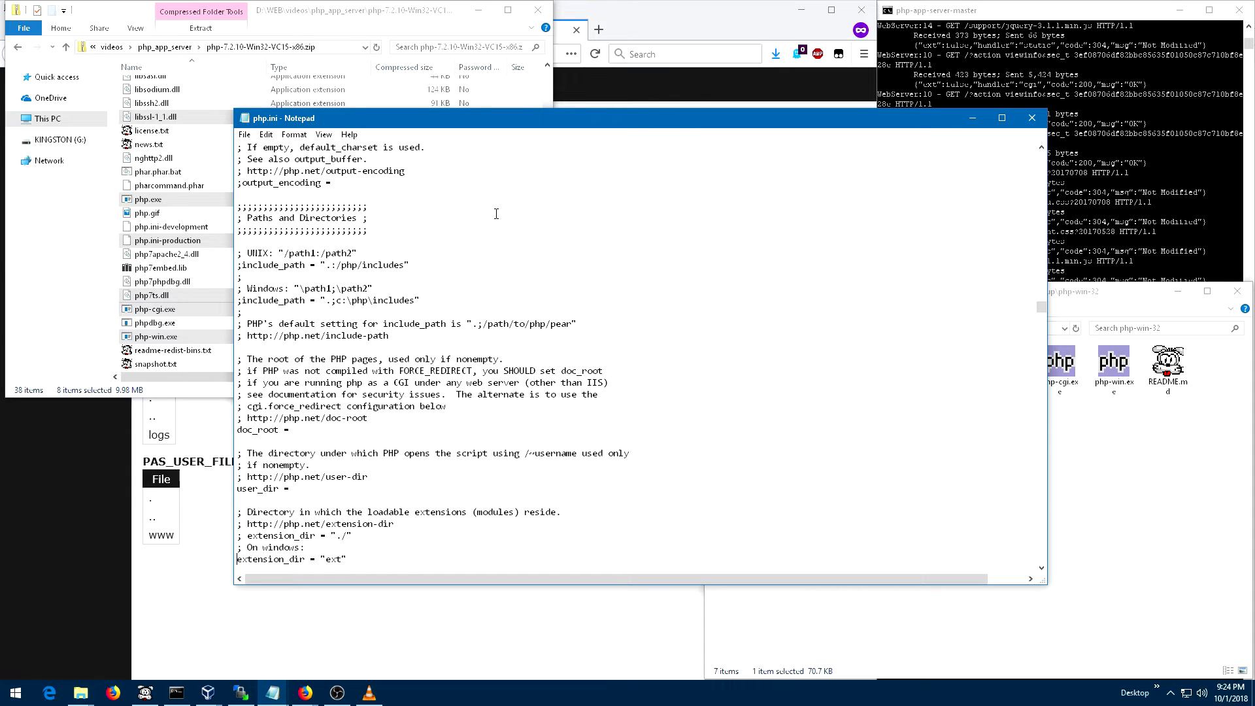
{"action": "key", "text": "Down"}
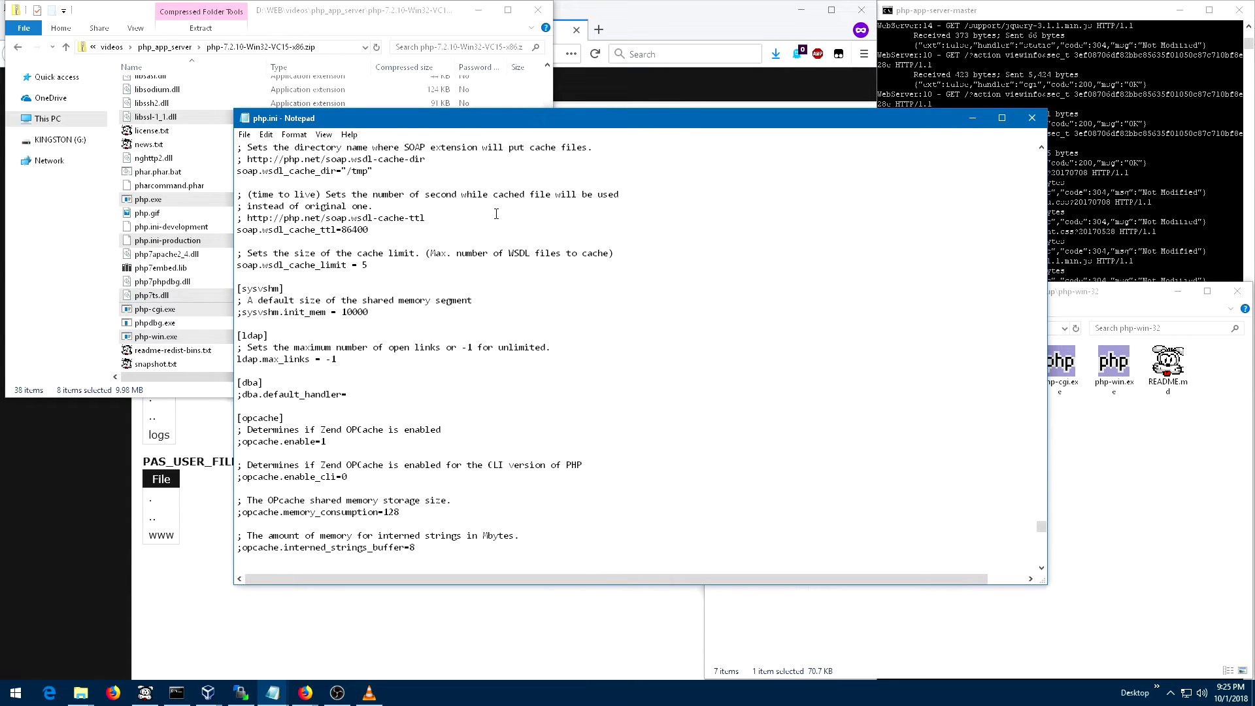
{"action": "type", "text": "zend_extension = opcache"}
{"action": "key", "text": "Return"}
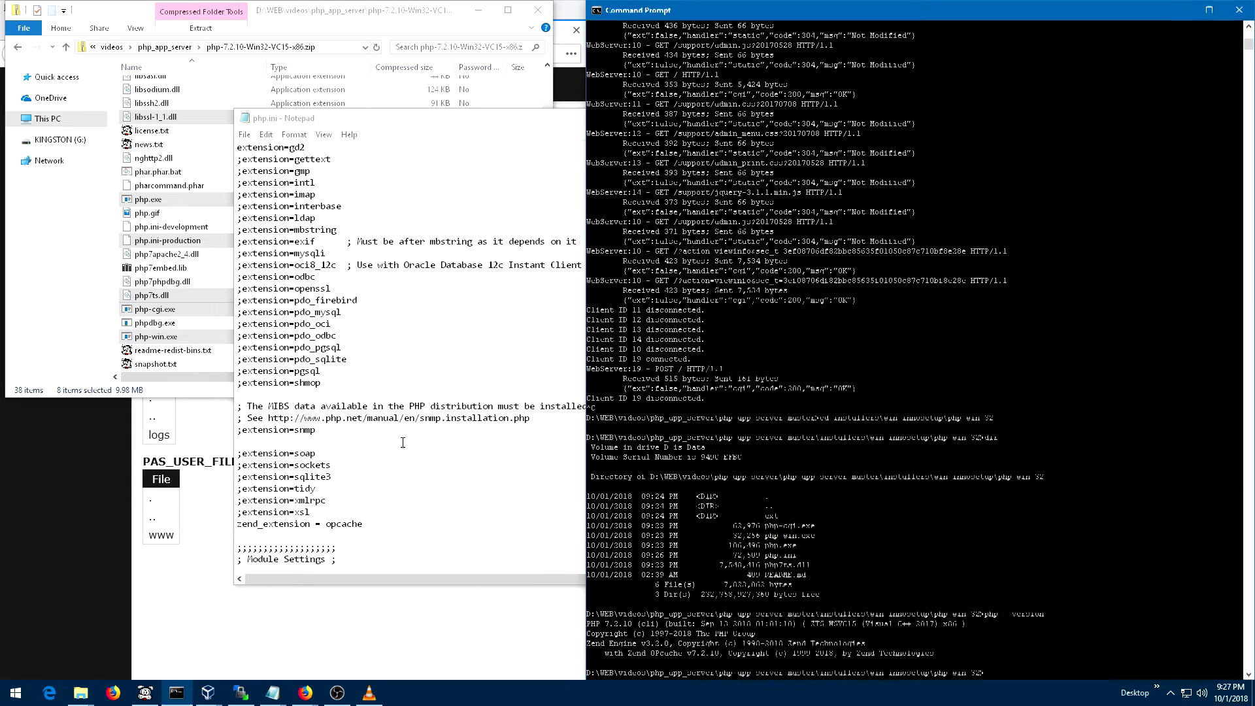
Open the PHP 7.2.10 x64 zip and create an ext folder in php-win-64
{"action": "key", "text": "alt+Up"}
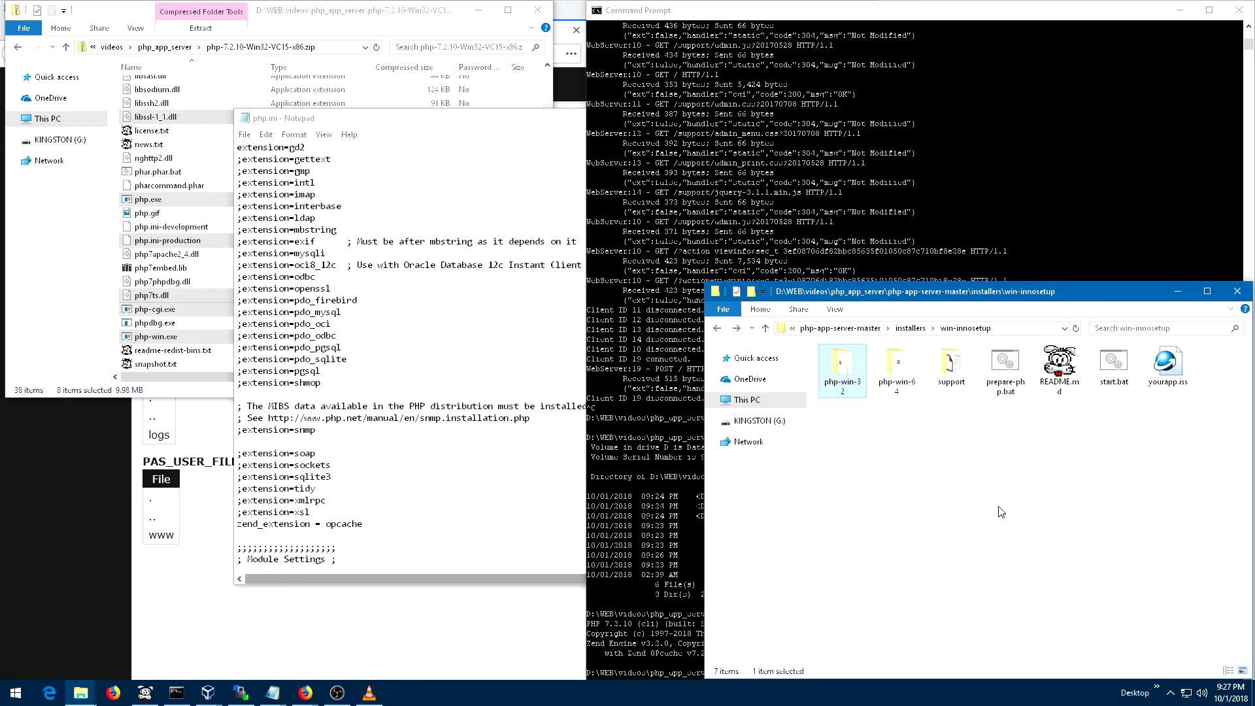
{"action": "double_click", "coordinate": [894, 371]}
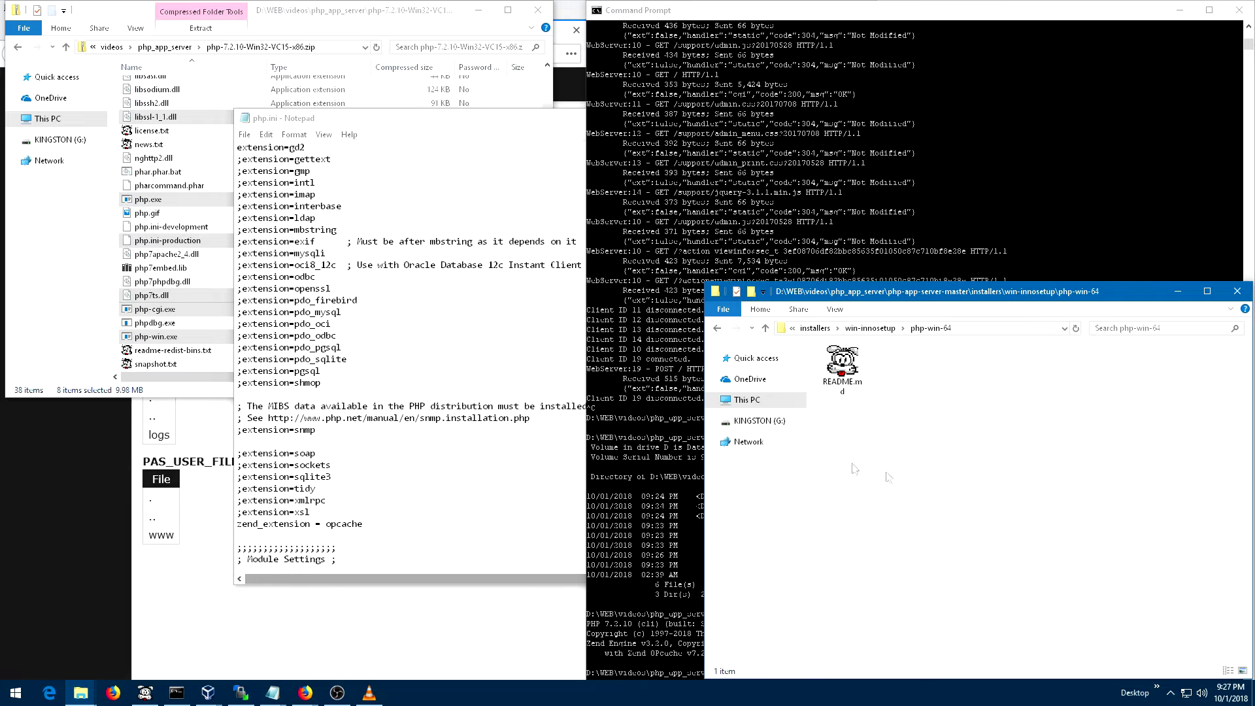
{"action": "left_click", "coordinate": [224, 134]}
{"action": "key", "text": "alt+Up"}
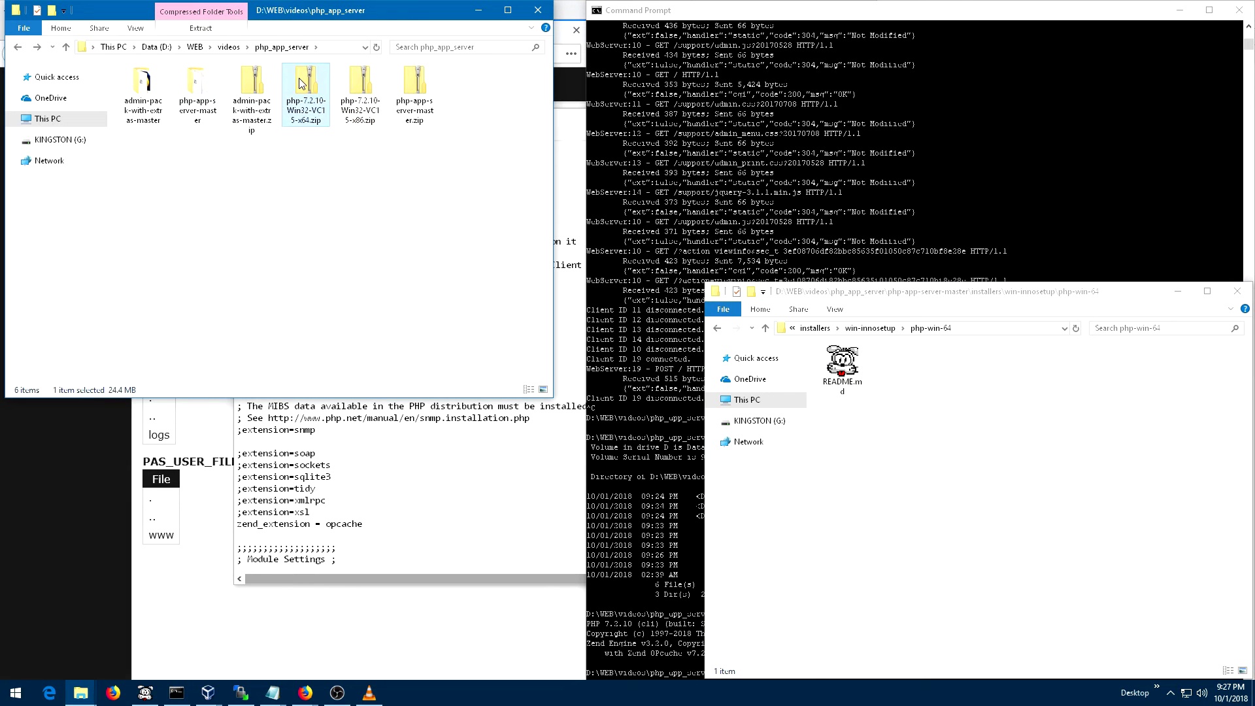
{"action": "double_click", "coordinate": [357, 96]}
{"action": "right_click", "coordinate": [882, 461]}
{"action": "left_click", "coordinate": [1065, 480]}
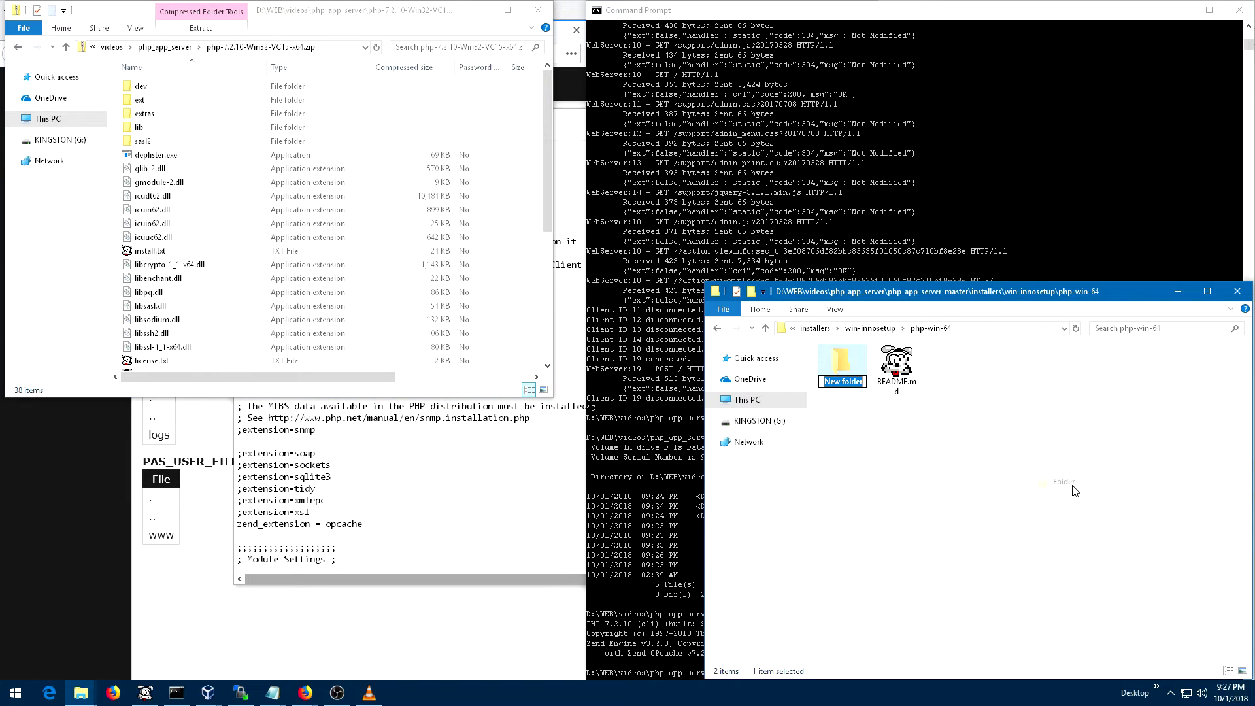
{"action": "type", "text": "ext"}
{"action": "key", "text": "Return"}
Copy php_gd2.dll and php_opcache.dll from the zip into the new ext folder
{"action": "double_click", "coordinate": [180, 102]}
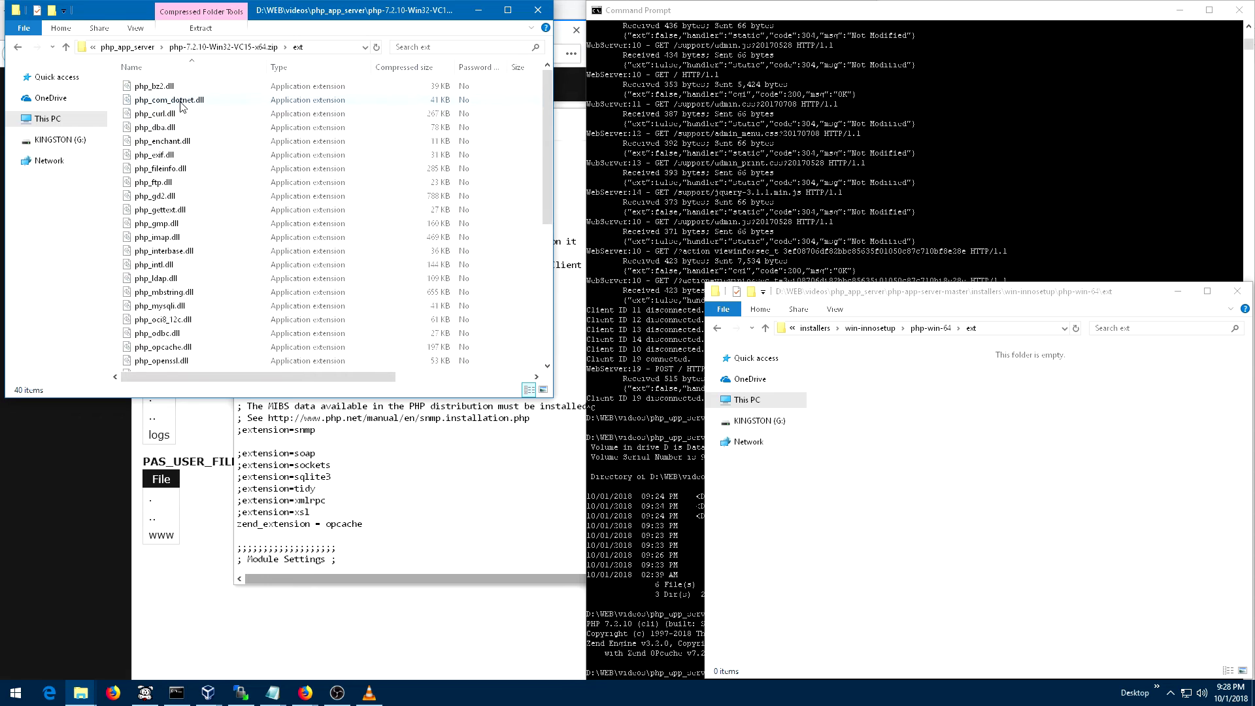
{"action": "left_click", "coordinate": [156, 195]}
{"action": "scroll", "coordinate": [162, 245], "scroll_direction": "down", "scroll_amount": 1}
{"action": "left_click", "coordinate": [170, 310], "text": "ctrl"}
{"action": "left_click_drag", "start_coordinate": [170, 309], "coordinate": [981, 442]}
{"action": "key", "text": "alt+Up"}
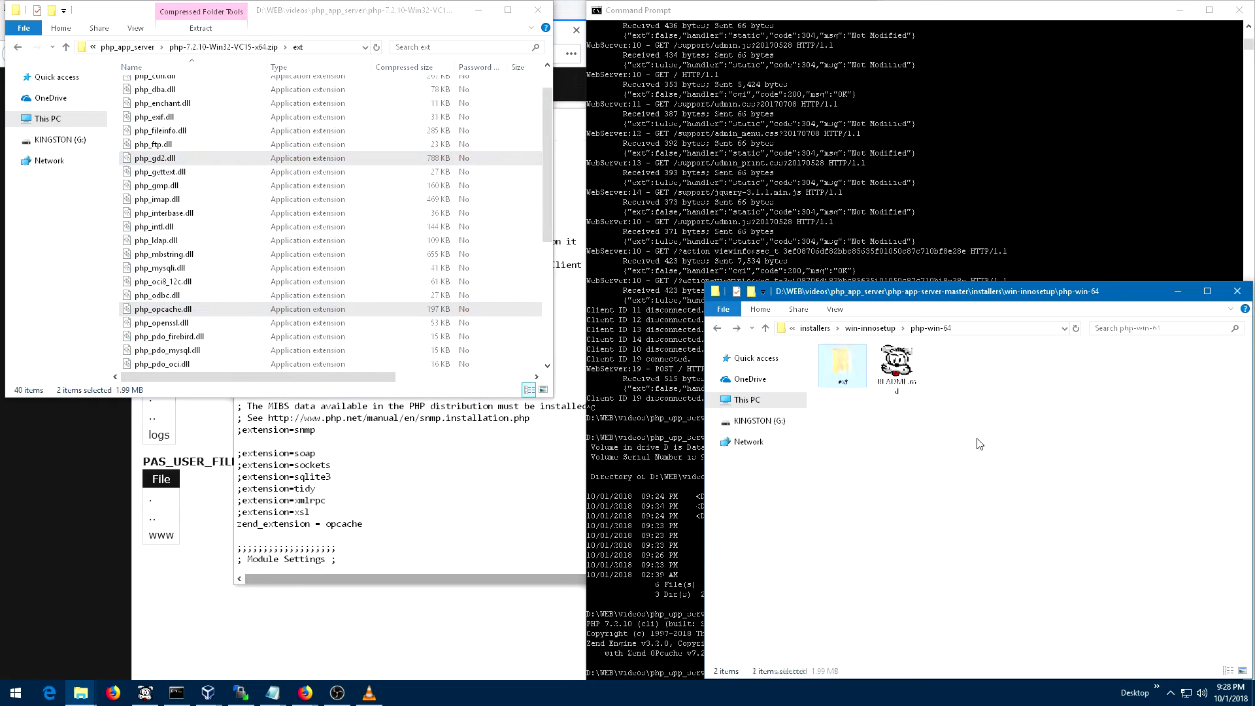
Copy php.exe, php7ts.dll and the CGI and windowed executables into php-win-64
{"action": "left_click", "coordinate": [66, 46]}
{"action": "scroll", "coordinate": [294, 245], "scroll_direction": "down", "scroll_amount": 5}
{"action": "left_click", "coordinate": [147, 199]}
{"action": "left_click", "coordinate": [152, 296], "text": "ctrl"}
{"action": "left_click", "coordinate": [155, 309], "text": "ctrl"}
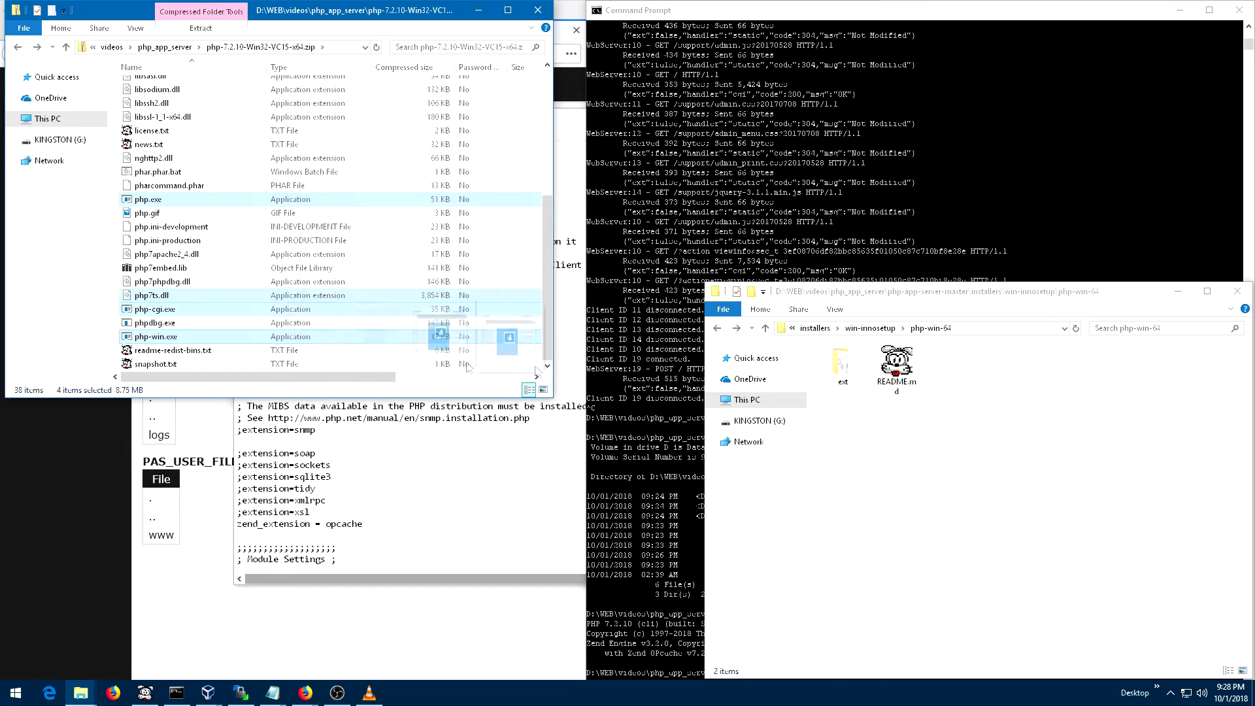
{"action": "left_click_drag", "start_coordinate": [156, 337], "coordinate": [1048, 465]}
Check php-win-32's php.ini, verify the php-win-64 PHP version, and run prepare-php.bat
{"action": "key", "text": "alt+Up"}
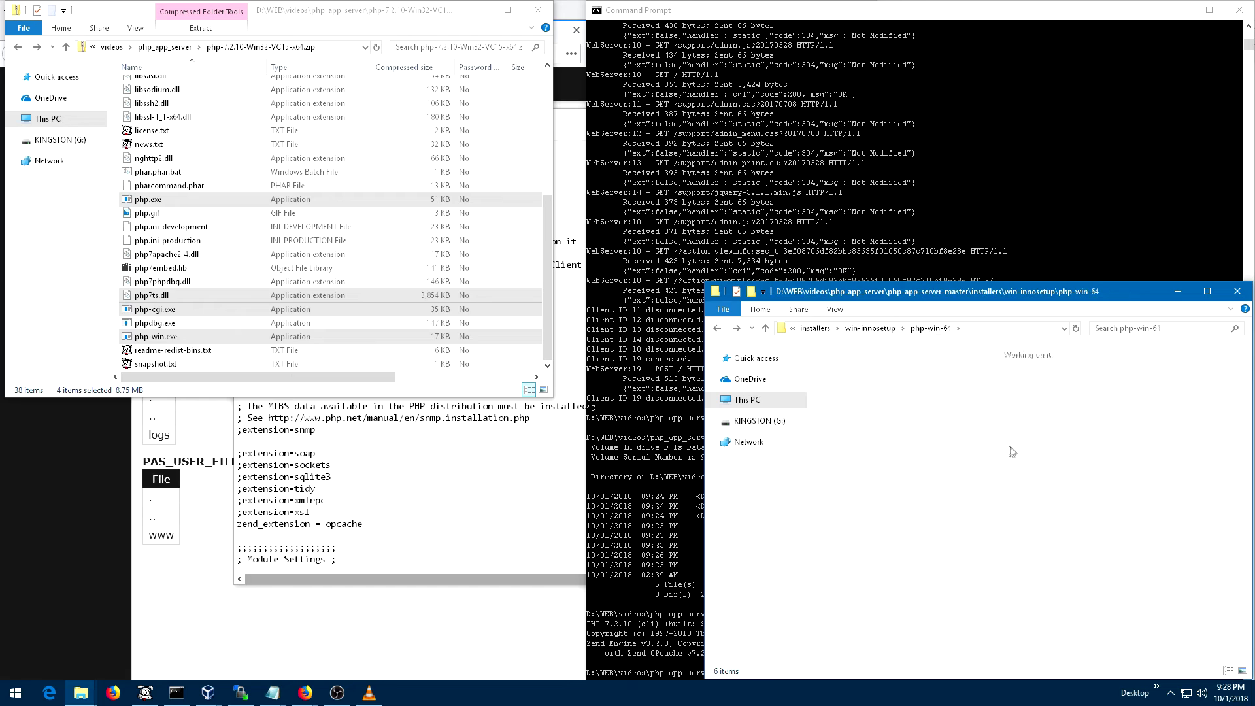
{"action": "double_click", "coordinate": [855, 365]}
{"action": "left_click", "coordinate": [951, 364]}
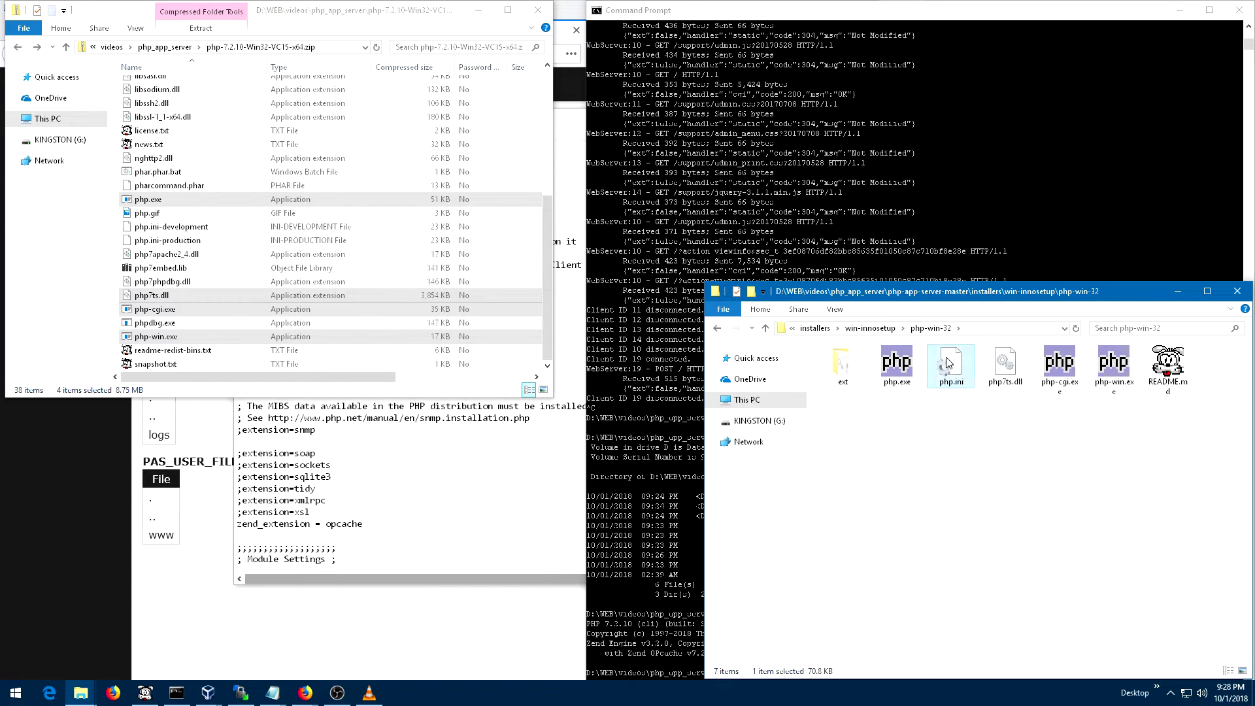
{"action": "key", "text": "alt+Up"}
{"action": "key", "text": "Right"}
{"action": "key", "text": "Return"}
{"action": "left_click", "coordinate": [668, 469]}
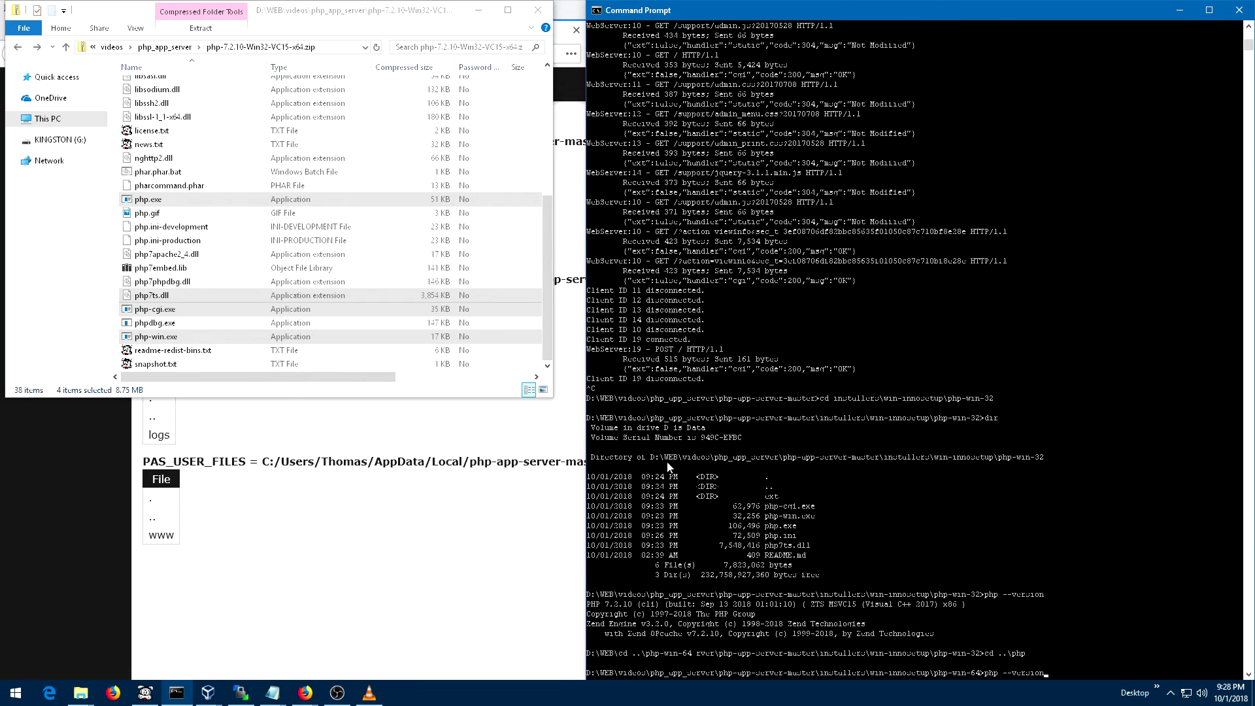
{"action": "key", "text": "Return"}
{"action": "key", "text": "alt+Tab"}
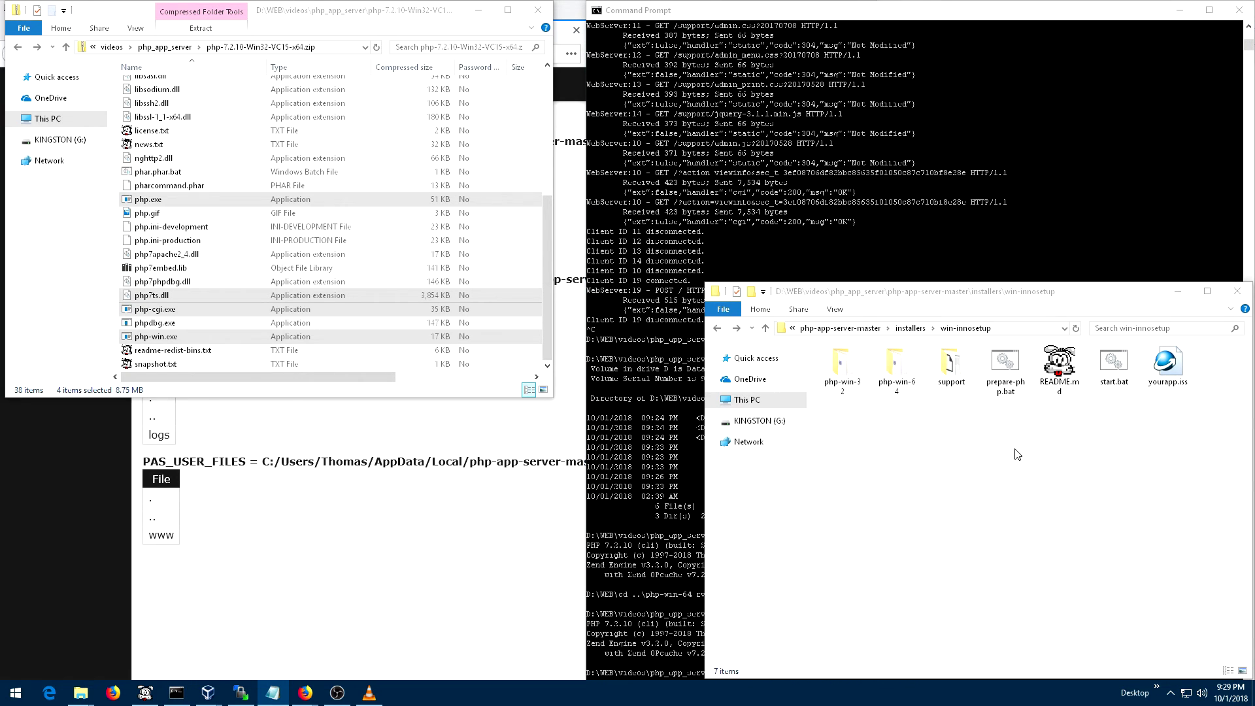
{"action": "double_click", "coordinate": [1010, 364]}
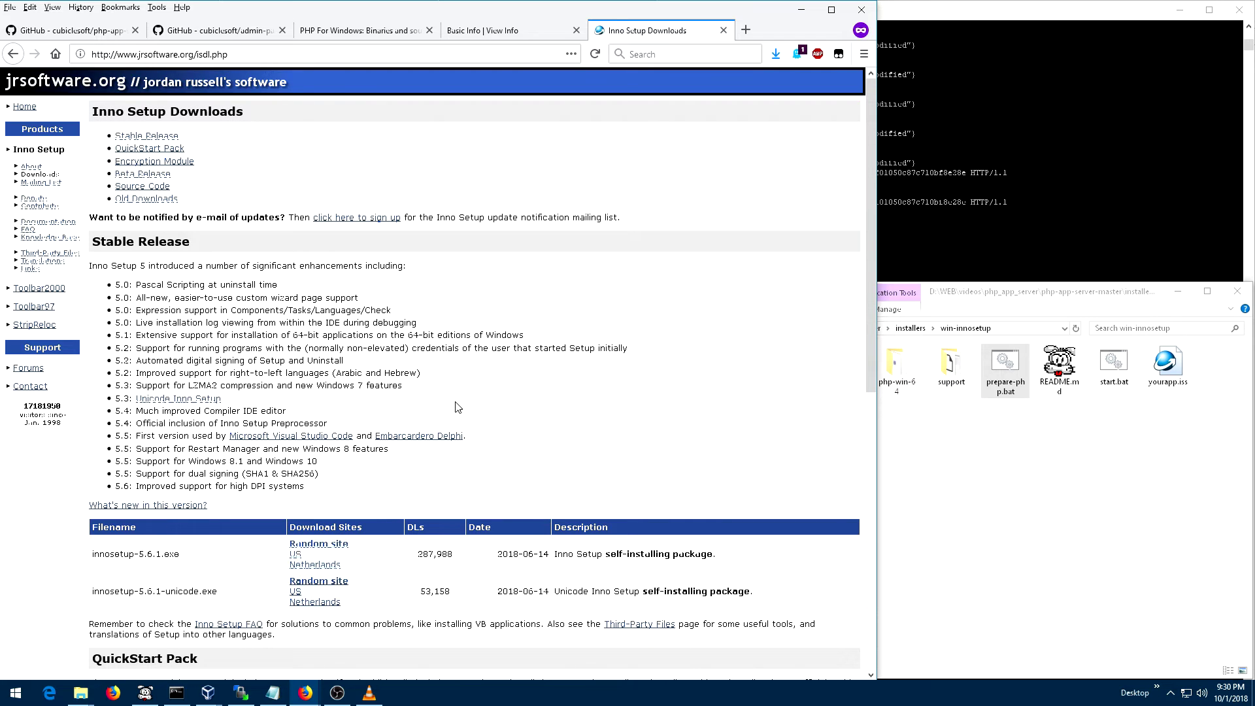
Rename yourapp.iss to basic-info.iss and open it in Inno Setup Compiler
{"action": "left_click", "coordinate": [1167, 364]}
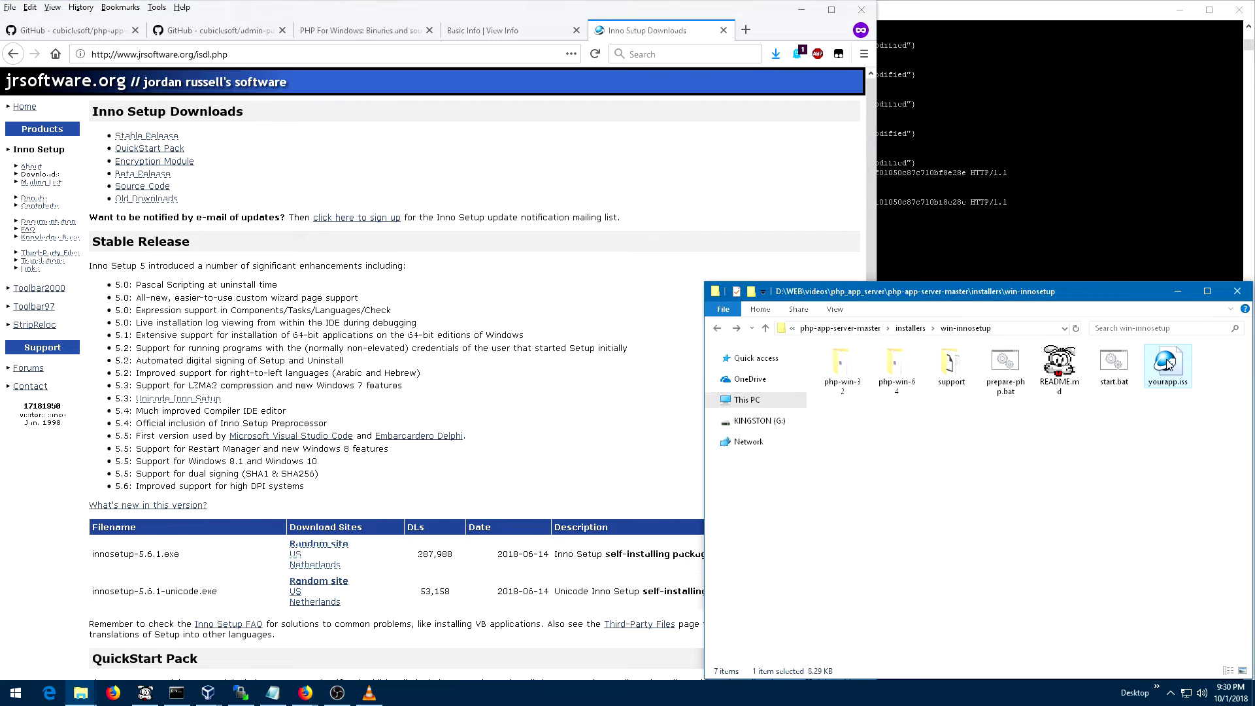
{"action": "key", "text": "F2"}
{"action": "type", "text": "basic-ui"}
{"action": "key", "text": "Return"}
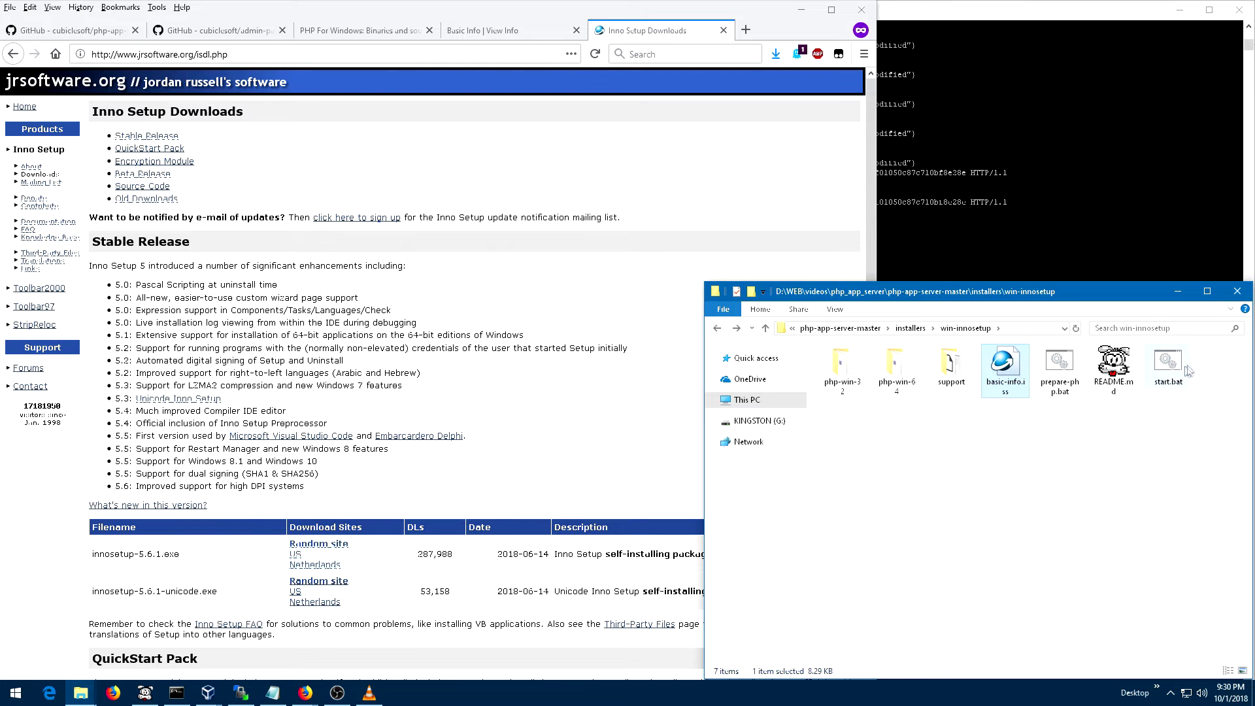
{"action": "double_click", "coordinate": [1008, 359]}
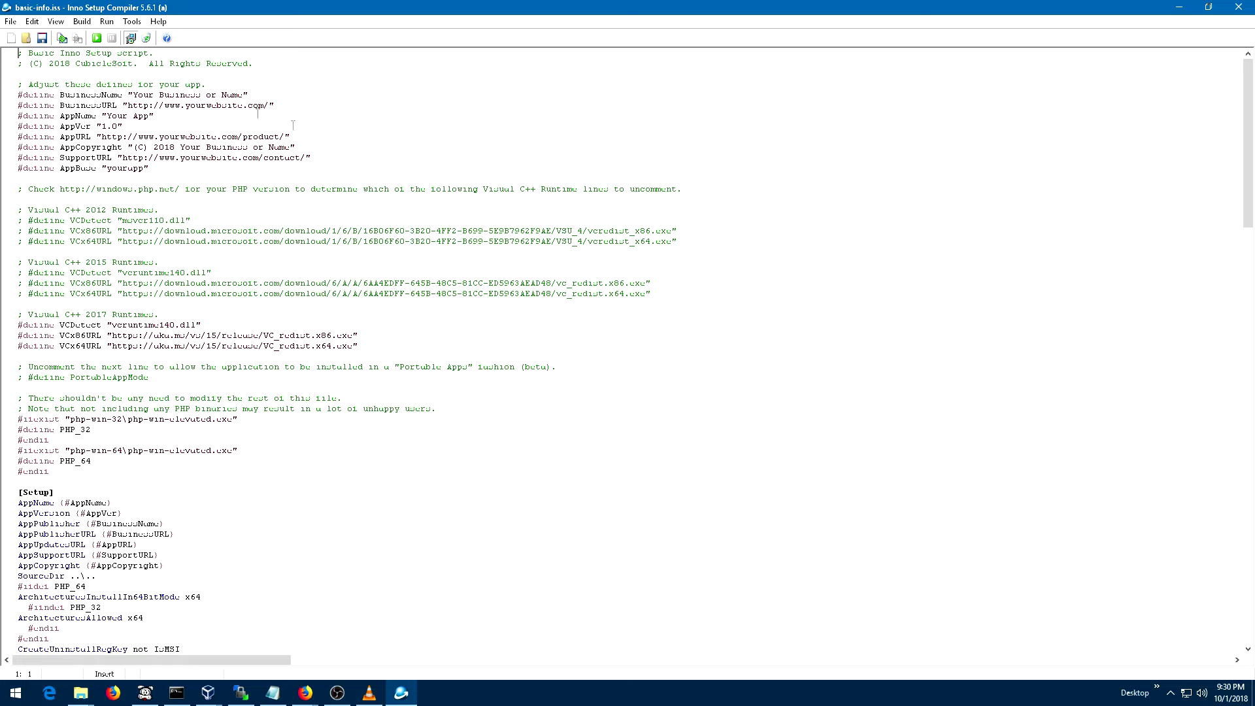
Set the business name, app name and AppURL defines to CubicleSoft, Basic Info and cubiclesoft.com
{"action": "left_click_drag", "start_coordinate": [134, 96], "coordinate": [260, 105]}
{"action": "type", "text": "CubicleSoftcubiclesoft"}
{"action": "left_click_drag", "start_coordinate": [105, 117], "coordinate": [150, 115]}
{"action": "type", "text": "Basic Info"}
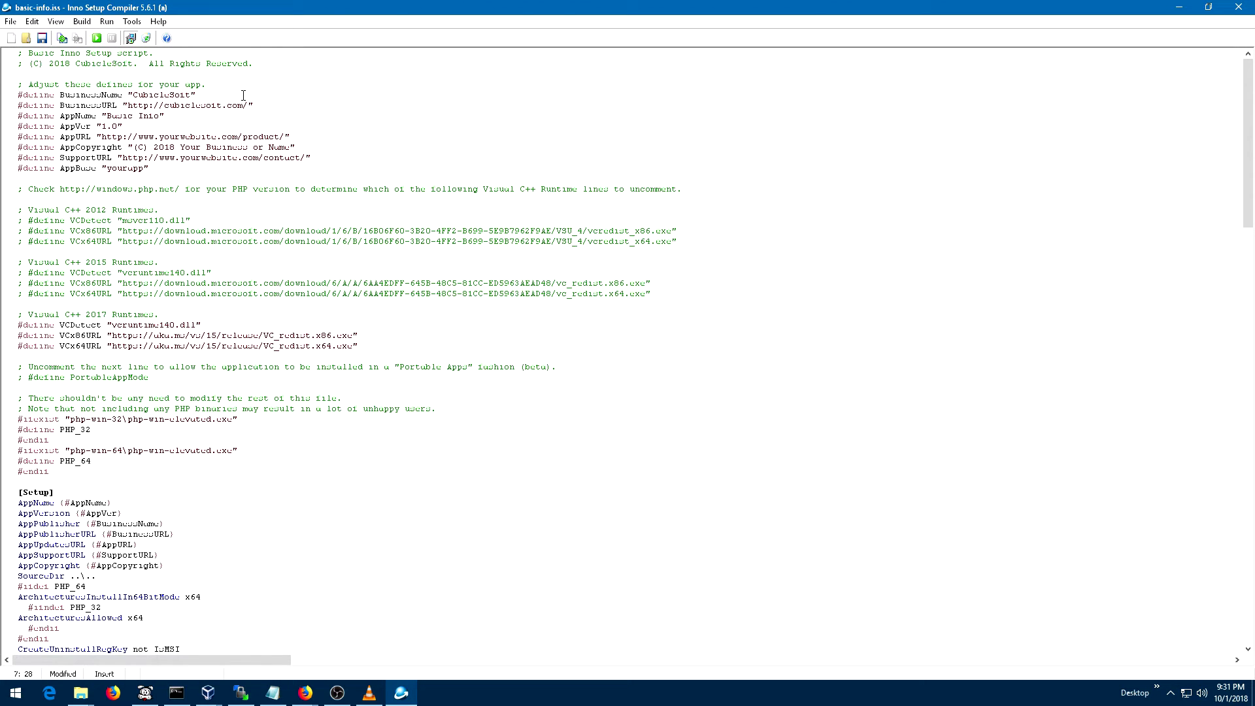
{"action": "key", "text": "Down"}
{"action": "key", "text": "Down"}
{"action": "key", "text": "ctrl+shift+Right"}
{"action": "type", "text": "cubiclesoft"}
{"action": "key", "text": "Down"}
{"action": "key", "text": "ctrl+Left"}
{"action": "key", "text": "shift+End"}
{"action": "key", "text": "shift+Left"}
{"action": "type", "text": "CubicleSoft"}
{"action": "key", "text": "Down"}
{"action": "key", "text": "ctrl+shift+Left"}
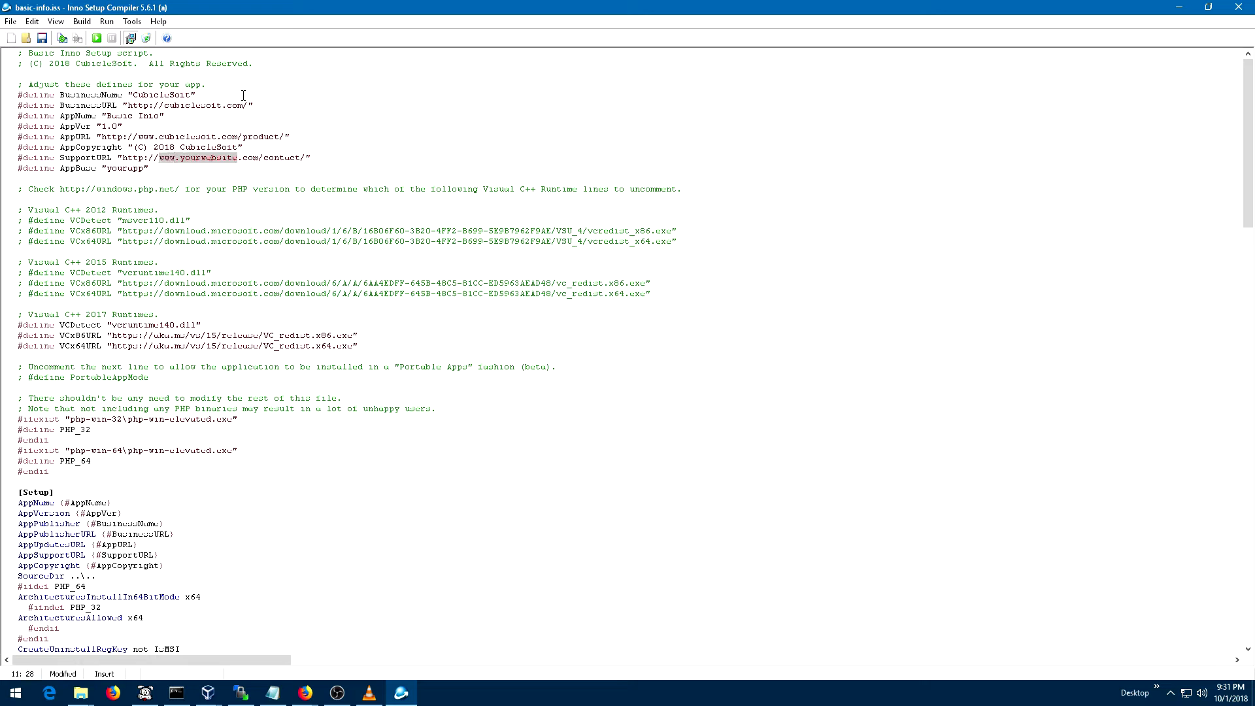
{"action": "type", "text": "cubiclesoft"}
{"action": "key", "text": "ctrl+Left"}
{"action": "key", "text": "BackSpace"}
{"action": "key", "text": "BackSpace"}
{"action": "key", "text": "BackSpace"}
{"action": "key", "text": "Up"}
{"action": "key", "text": "BackSpace"}
{"action": "key", "text": "BackSpace"}
{"action": "key", "text": "BackSpace"}
{"action": "key", "text": "Down"}
{"action": "key", "text": "Down"}
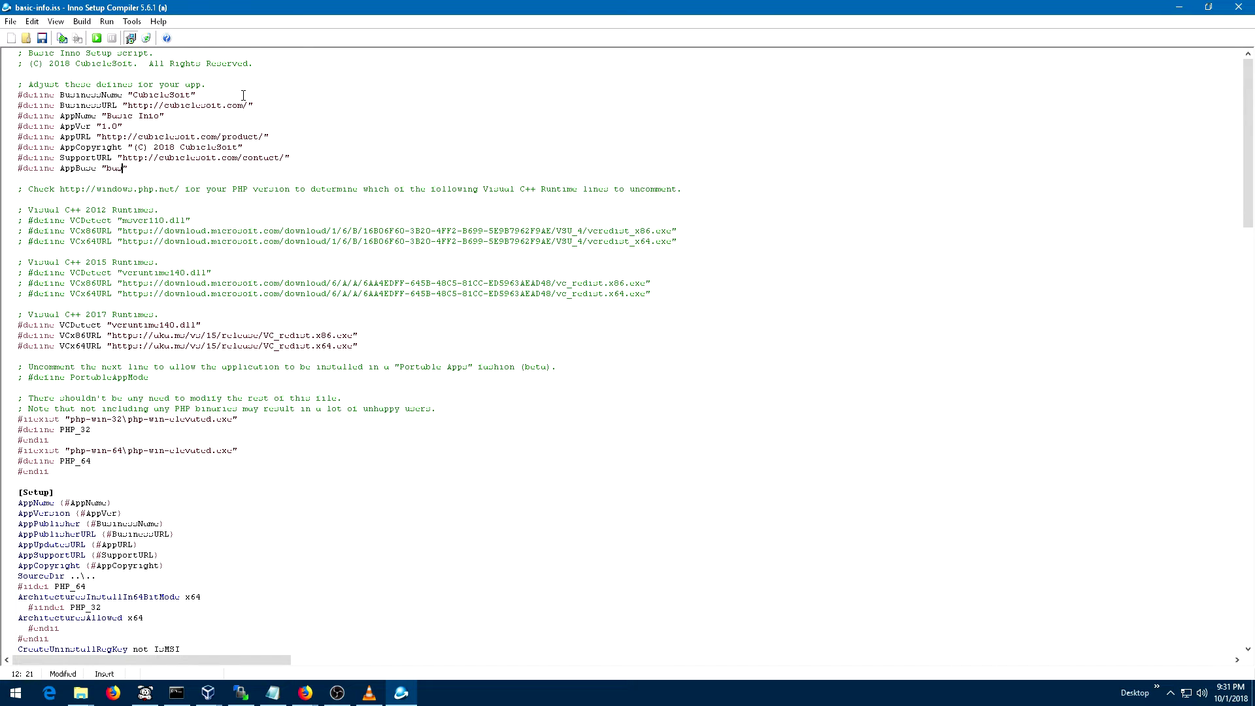
{"action": "type", "text": "basic-info"}
{"action": "key", "text": "Down"}
Save basic-info.iss and compile the installer
{"action": "left_click", "coordinate": [44, 44]}
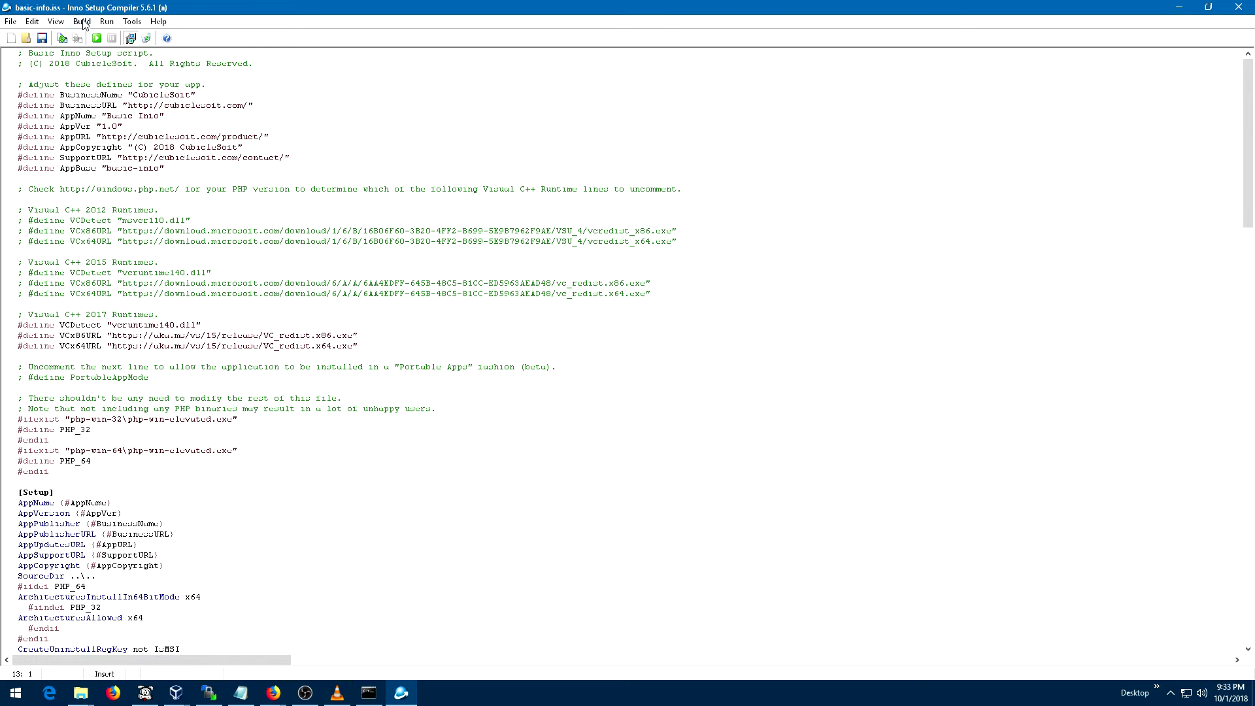
{"action": "left_click", "coordinate": [83, 23]}
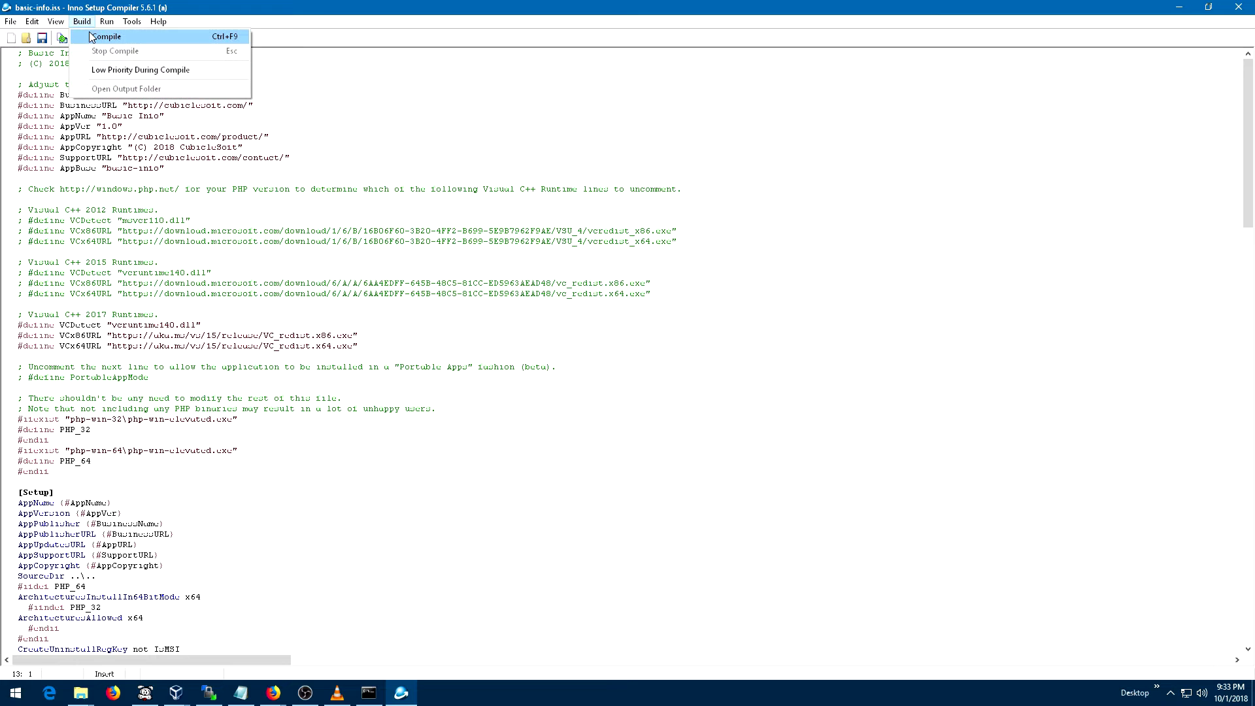
{"action": "left_click", "coordinate": [90, 38]}
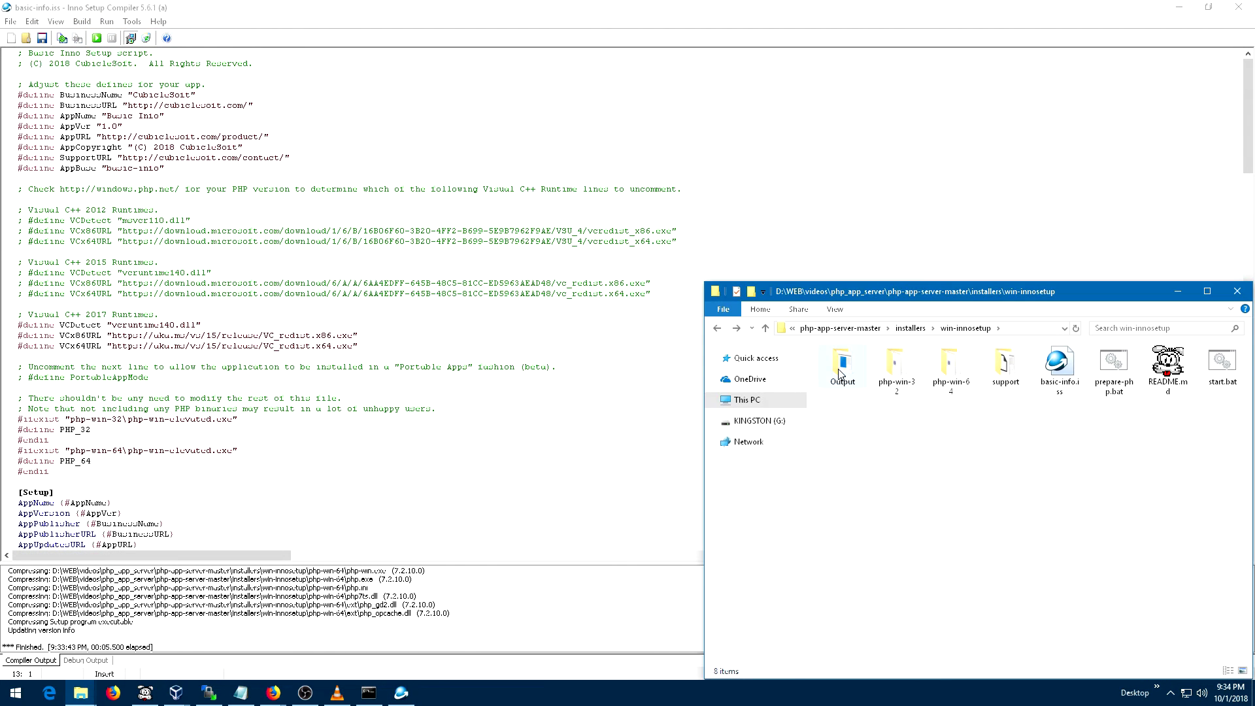
Launch Basic Info-1.0.exe from the Output folder and allow it to make changes
{"action": "double_click", "coordinate": [839, 370]}
{"action": "left_click", "coordinate": [843, 373]}
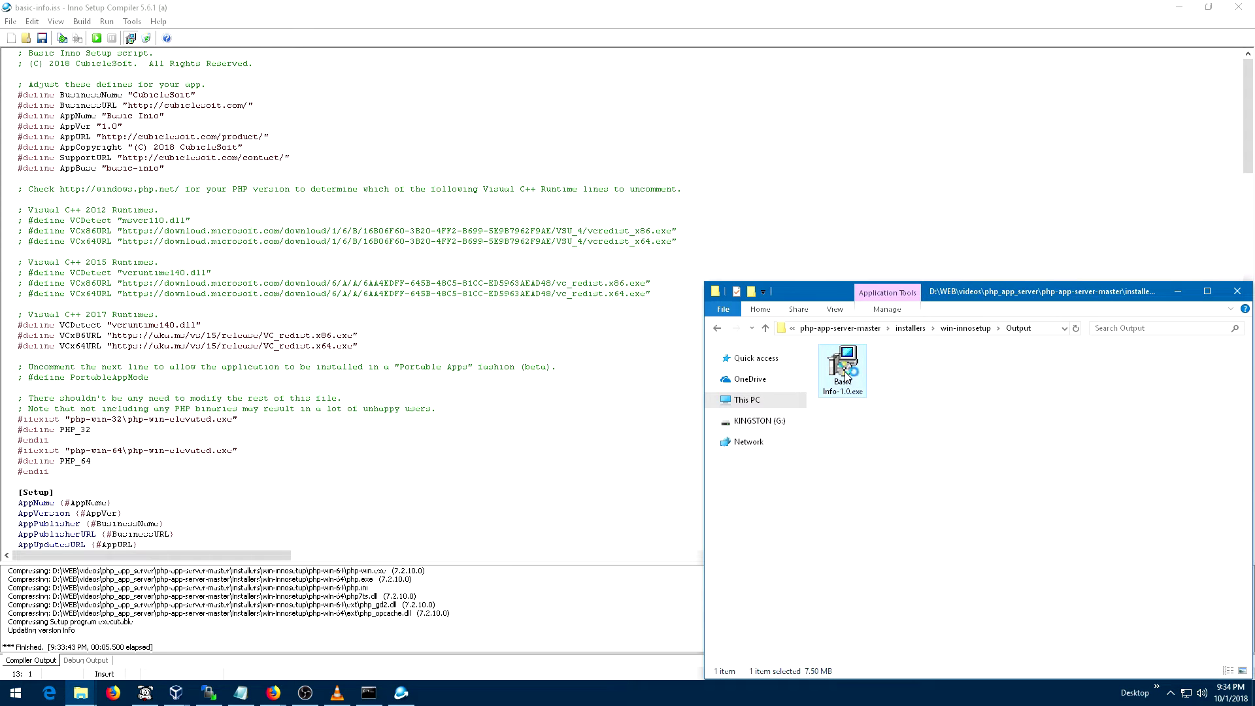
{"action": "double_click", "coordinate": [841, 370]}
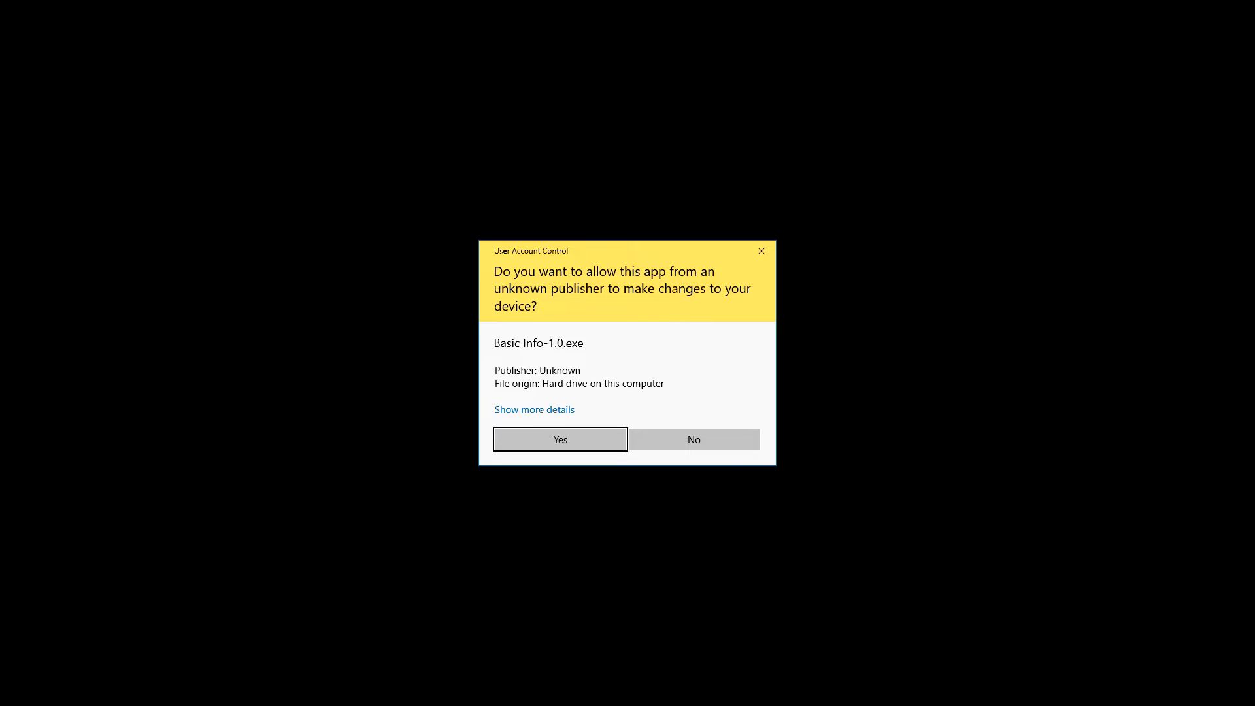
{"action": "left_click", "coordinate": [561, 440]}
Install with the default location and Start Menu folder, then view the app's directory info
{"action": "left_click", "coordinate": [698, 451]}
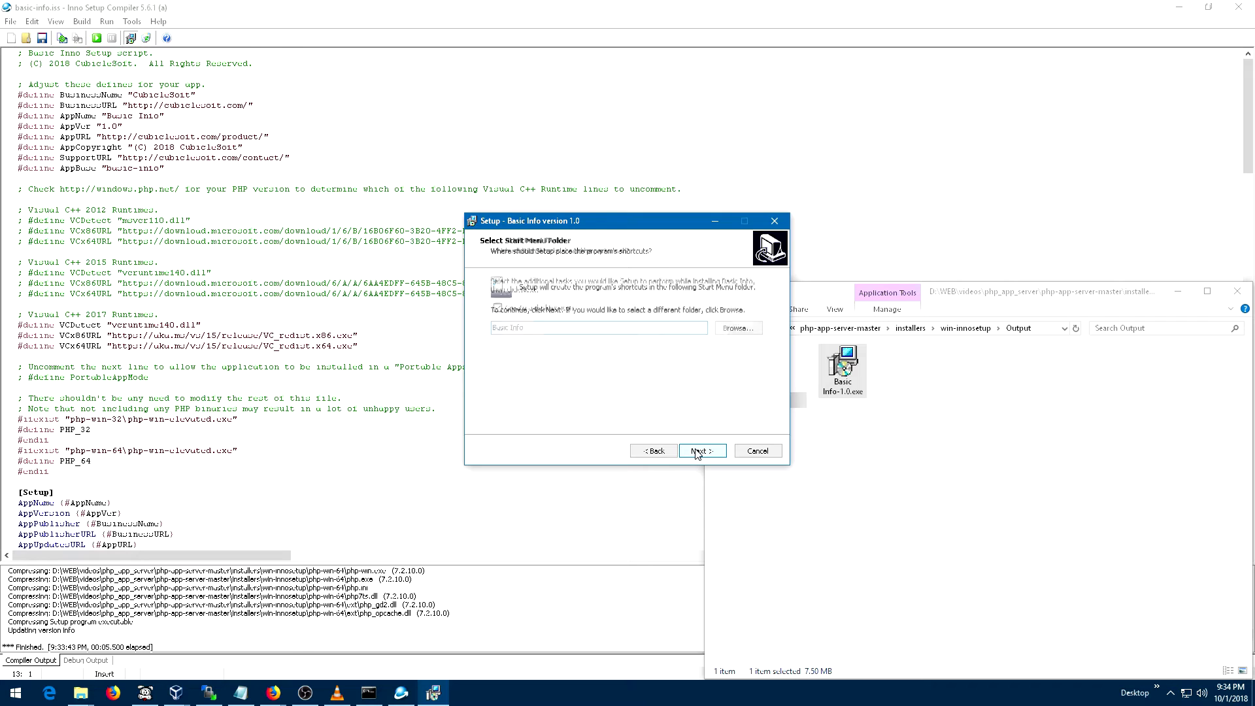
{"action": "left_click", "coordinate": [698, 452]}
{"action": "left_click", "coordinate": [708, 453]}
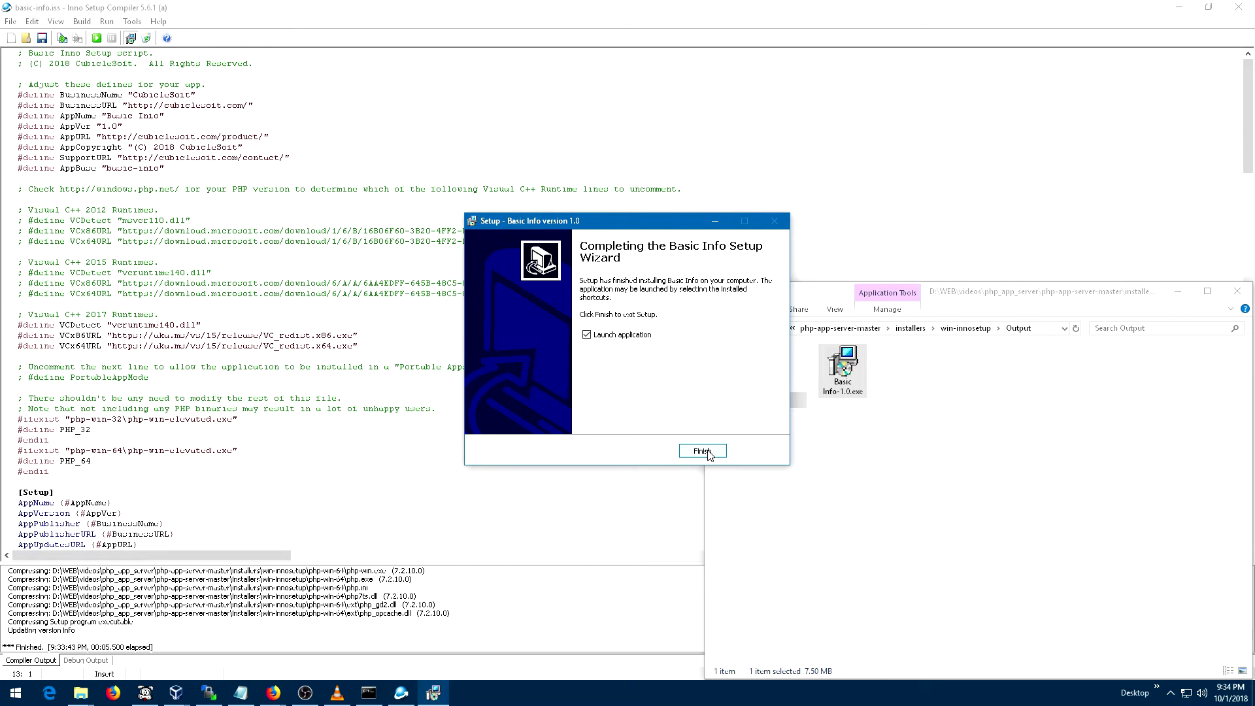
{"action": "left_click", "coordinate": [702, 451]}
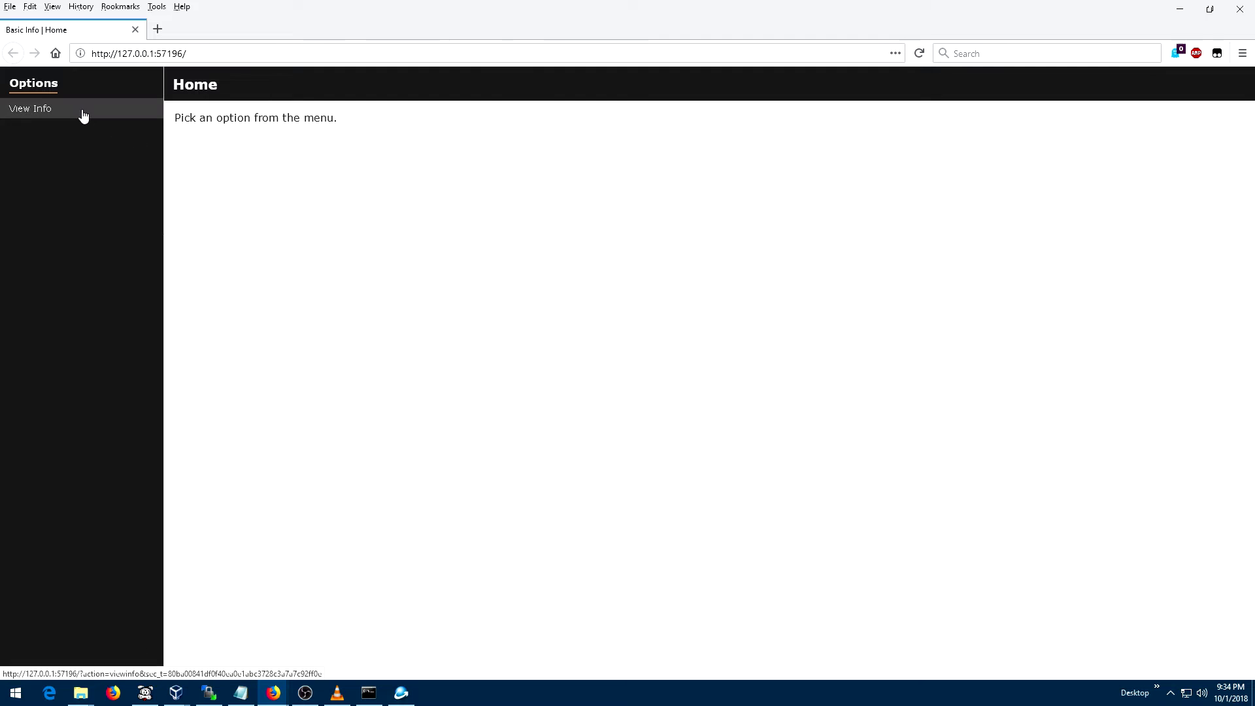
{"action": "left_click", "coordinate": [84, 116]}
{"action": "key", "text": "alt+Tab"}
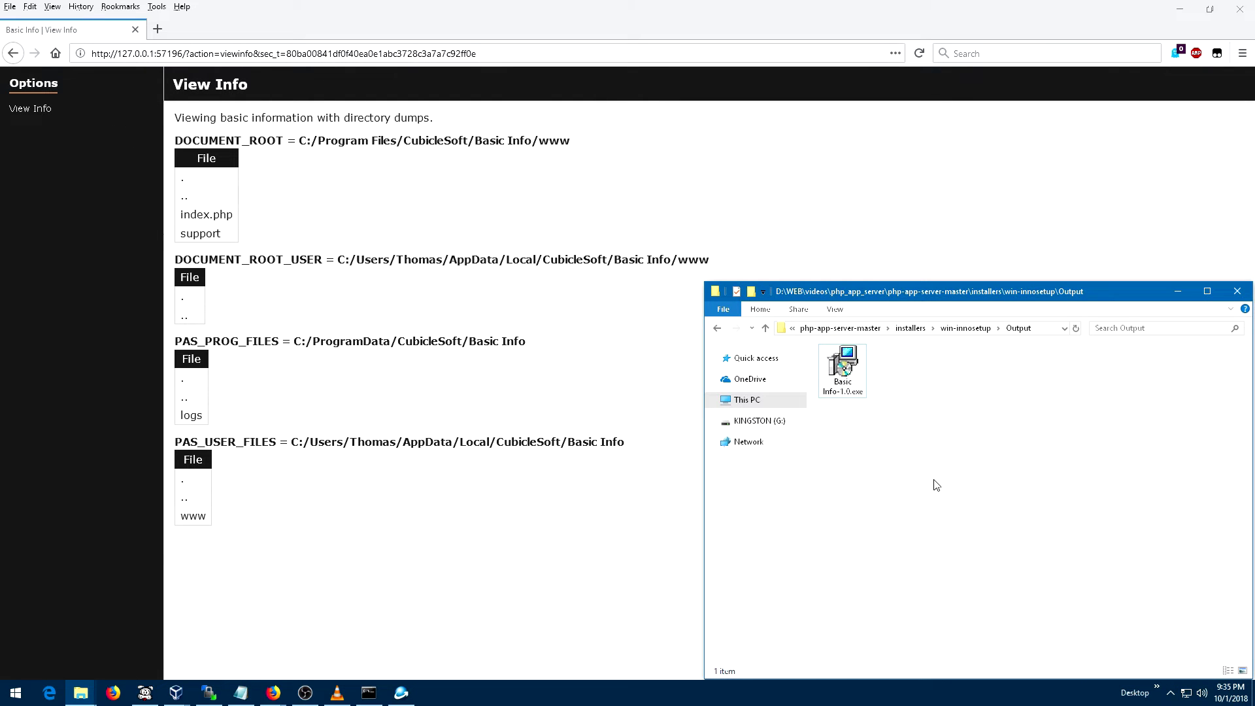
Go up to the installers folder and open win-wix
{"action": "key", "text": "alt+Up"}
{"action": "key", "text": "alt+Up"}
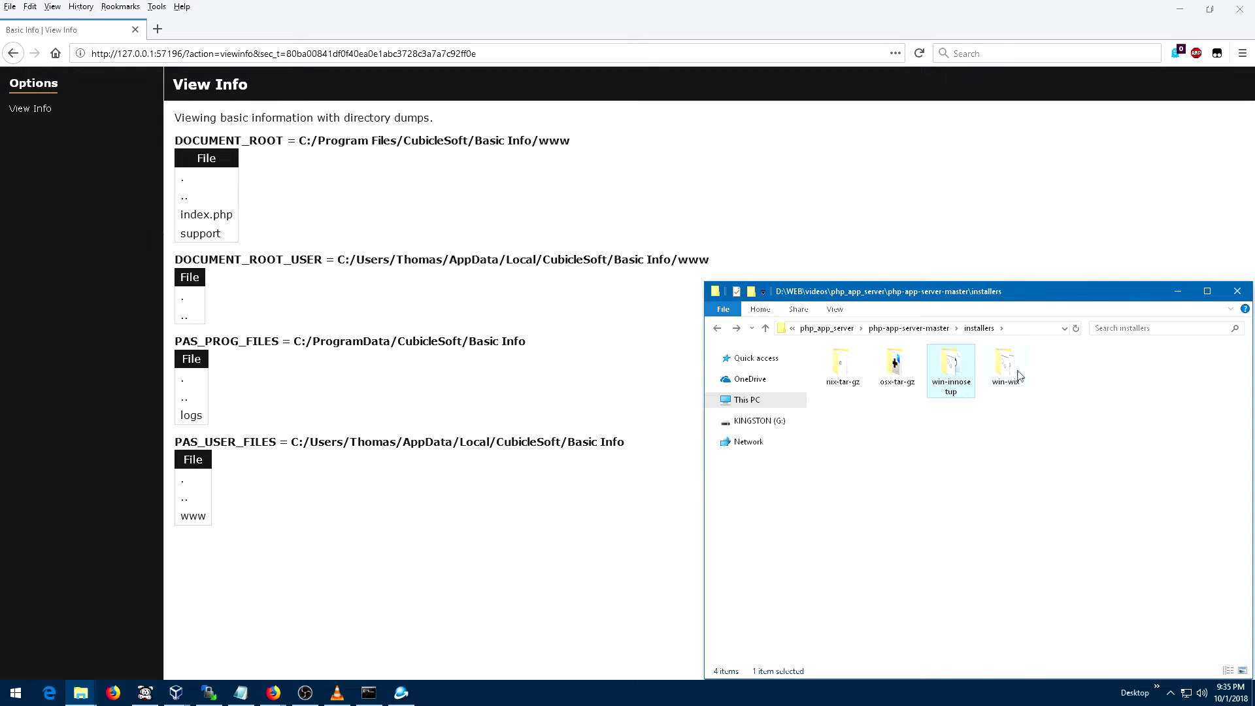
{"action": "double_click", "coordinate": [1011, 368]}
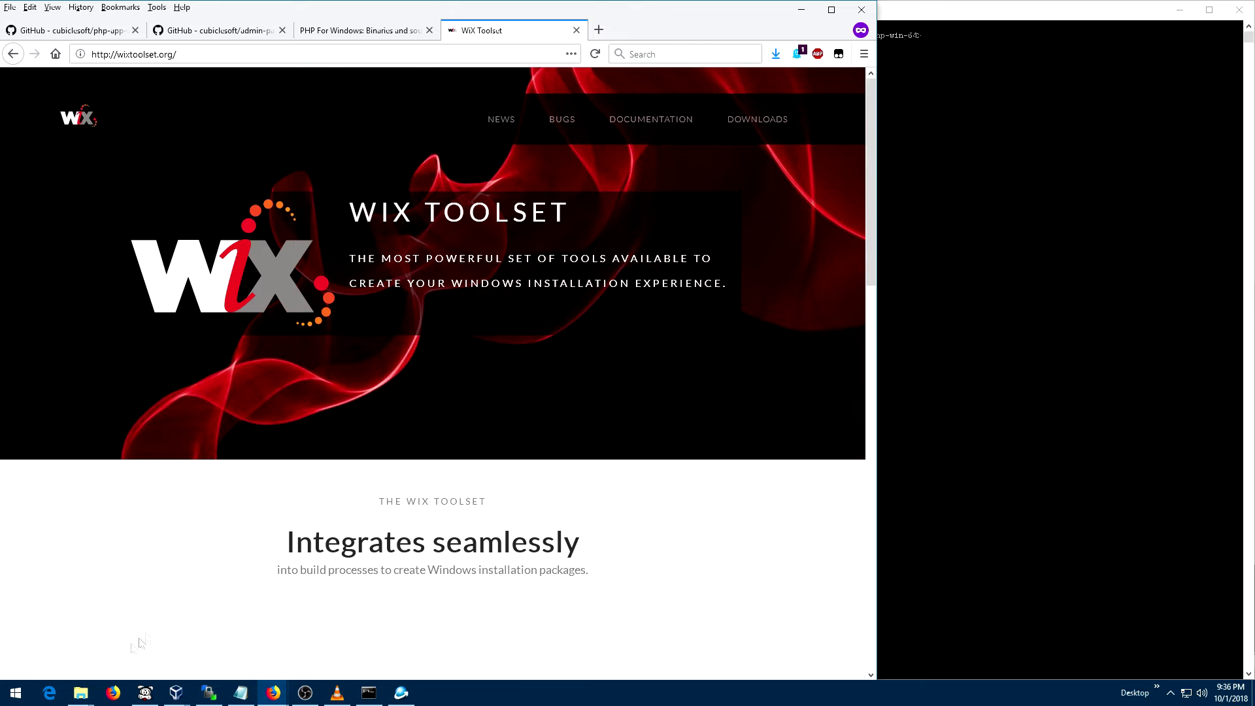
Rename yourapp.wxs to basic-info.wxs
{"action": "left_click", "coordinate": [81, 693]}
{"action": "key", "text": "F2"}
{"action": "type", "text": "basic-"}
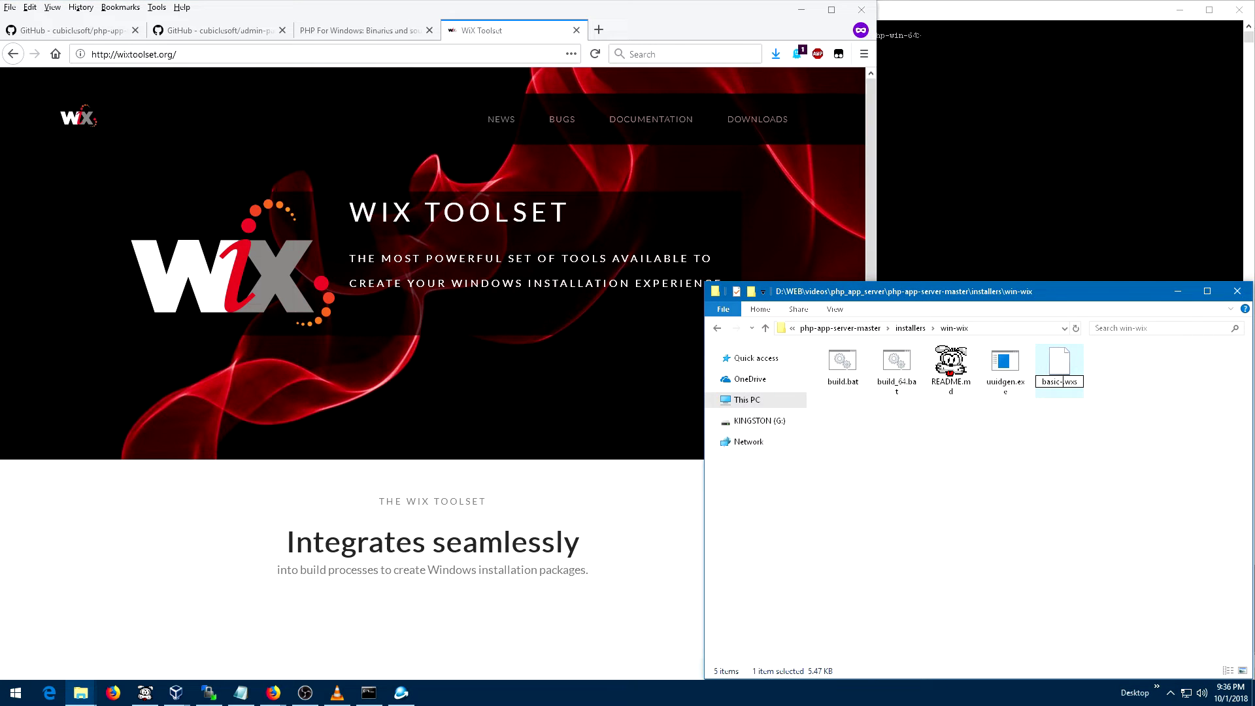
{"action": "type", "text": "info"}
{"action": "key", "text": "Return"}
{"action": "key", "text": "Return"}
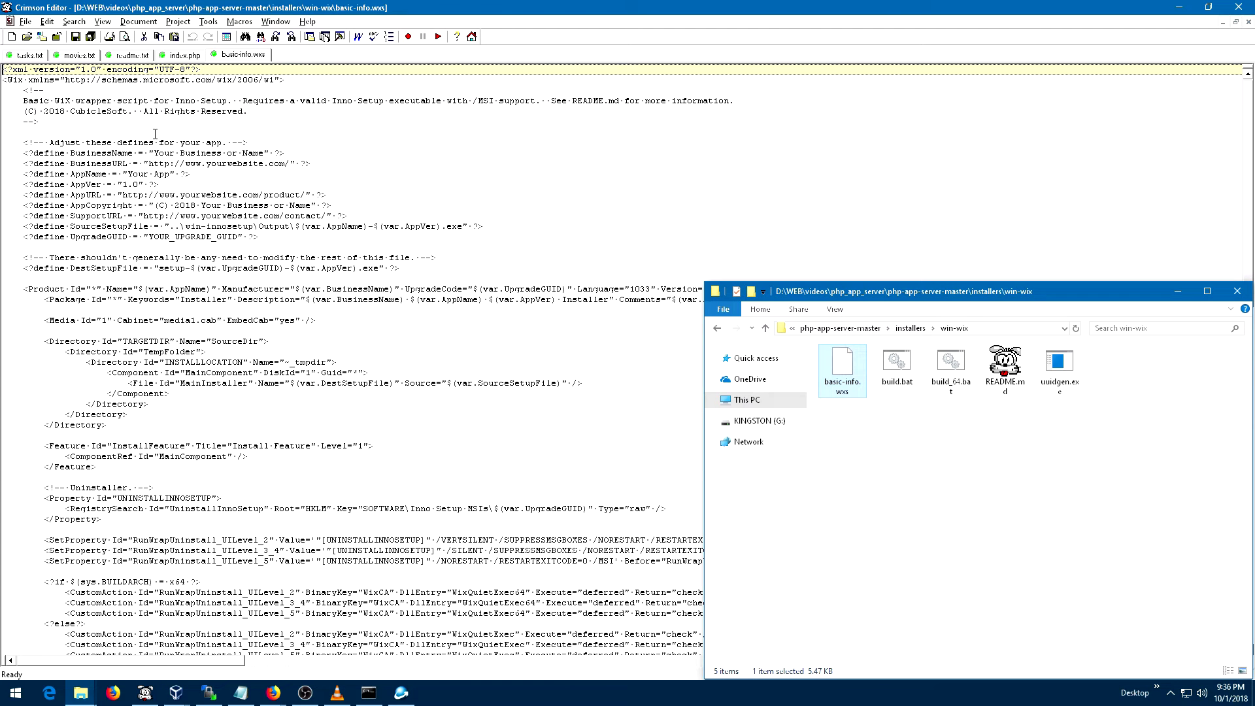
Replace the placeholder define values in basic-info.wxs with CubicleSoft and Basic Info
{"action": "left_click", "coordinate": [151, 154]}
{"action": "left_click_drag", "start_coordinate": [153, 154], "coordinate": [264, 153]}
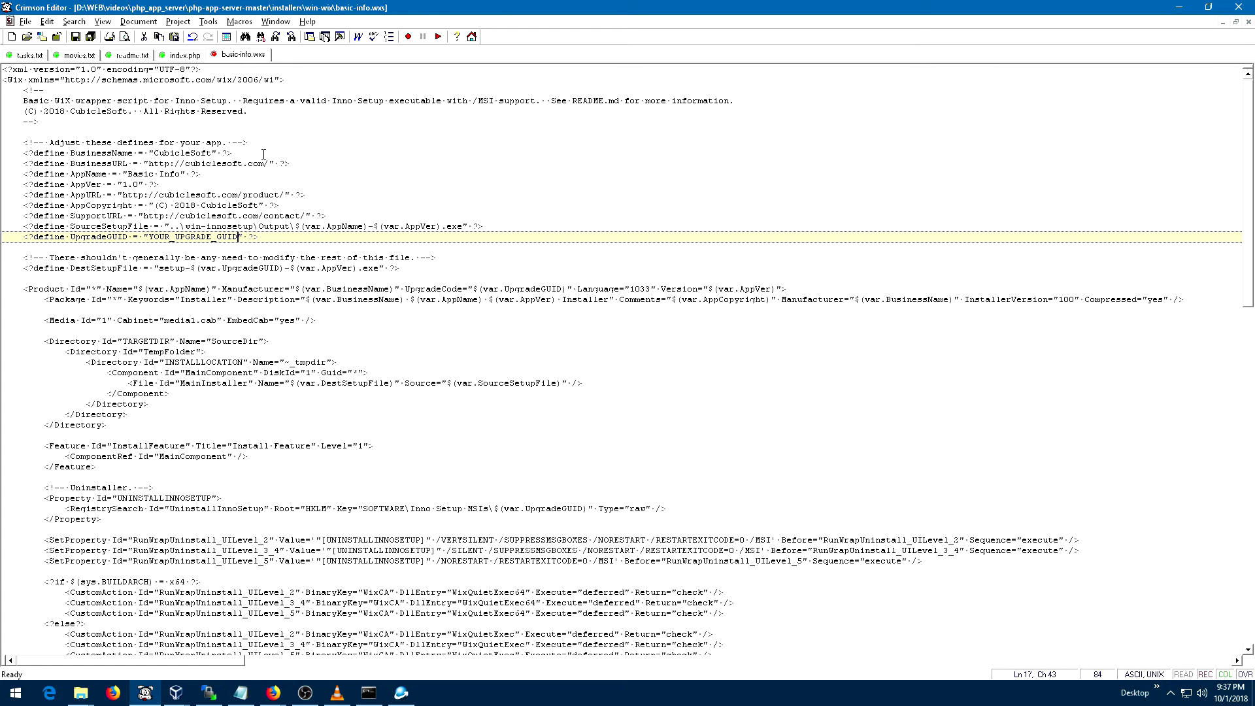
{"action": "key", "text": "alt+Tab"}
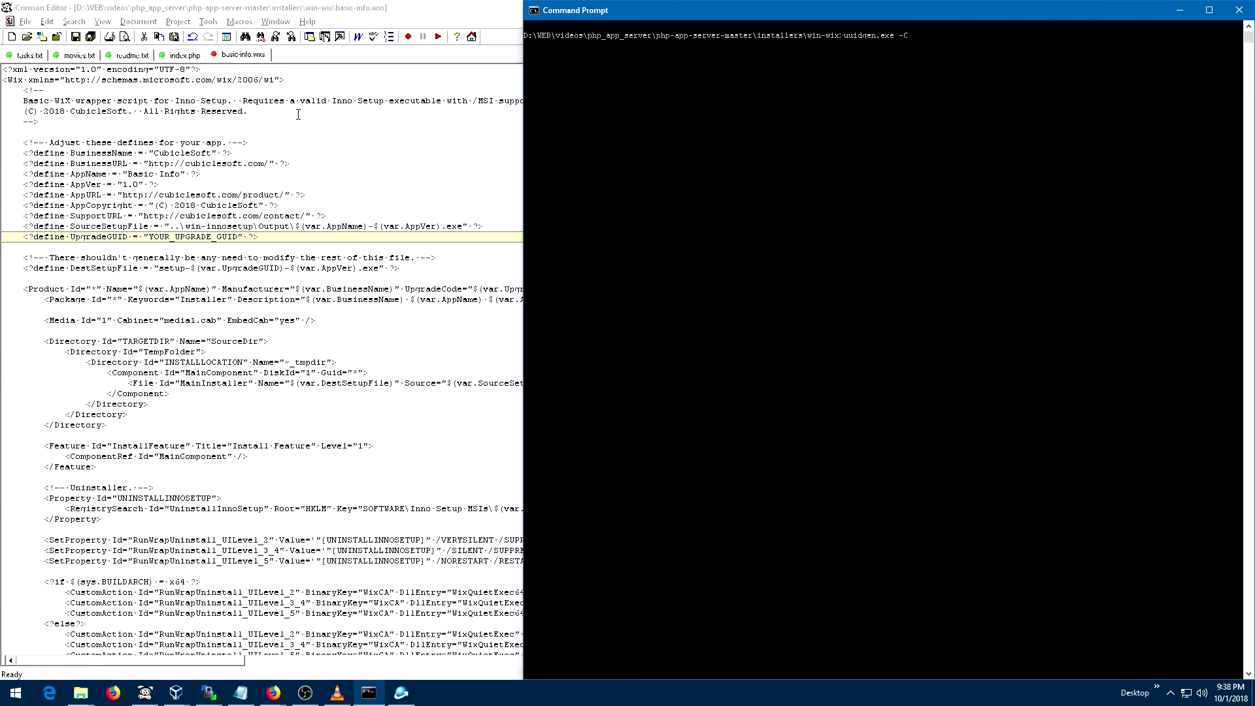
Generate a new GUID with uuidgen and copy it
{"action": "key", "text": "Return"}
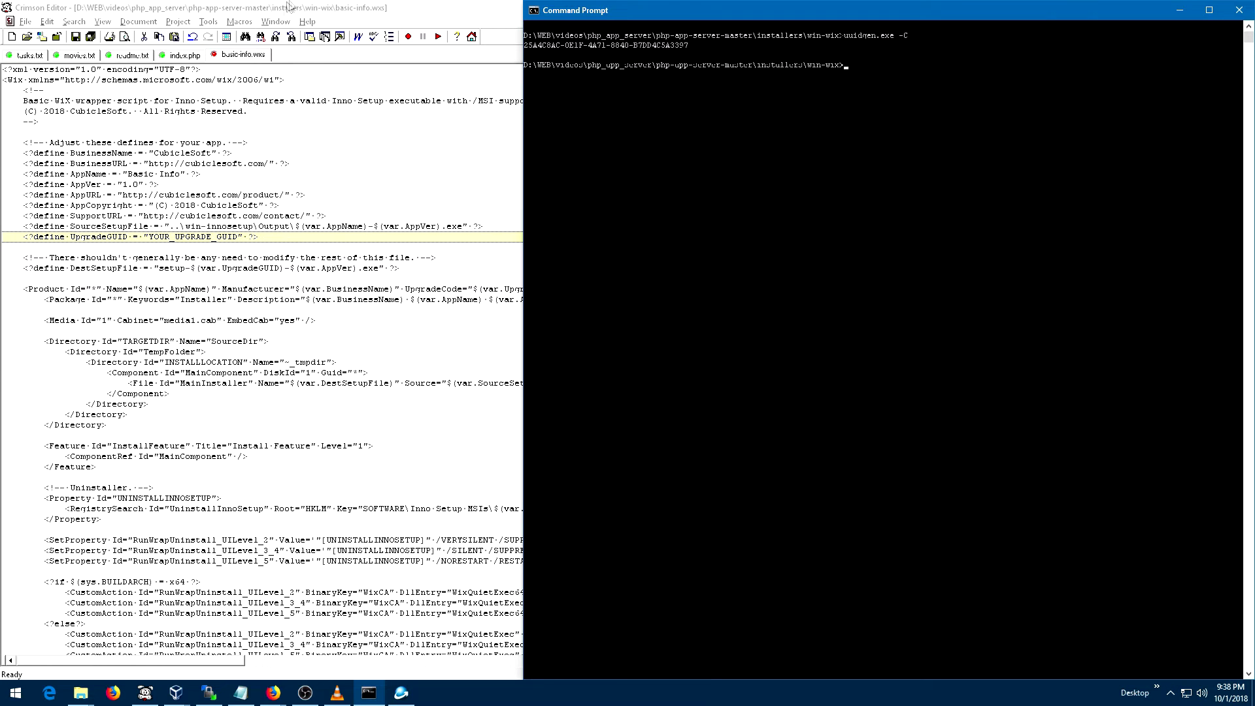
{"action": "left_click", "coordinate": [526, 45]}
{"action": "left_click_drag", "start_coordinate": [526, 47], "coordinate": [689, 46]}
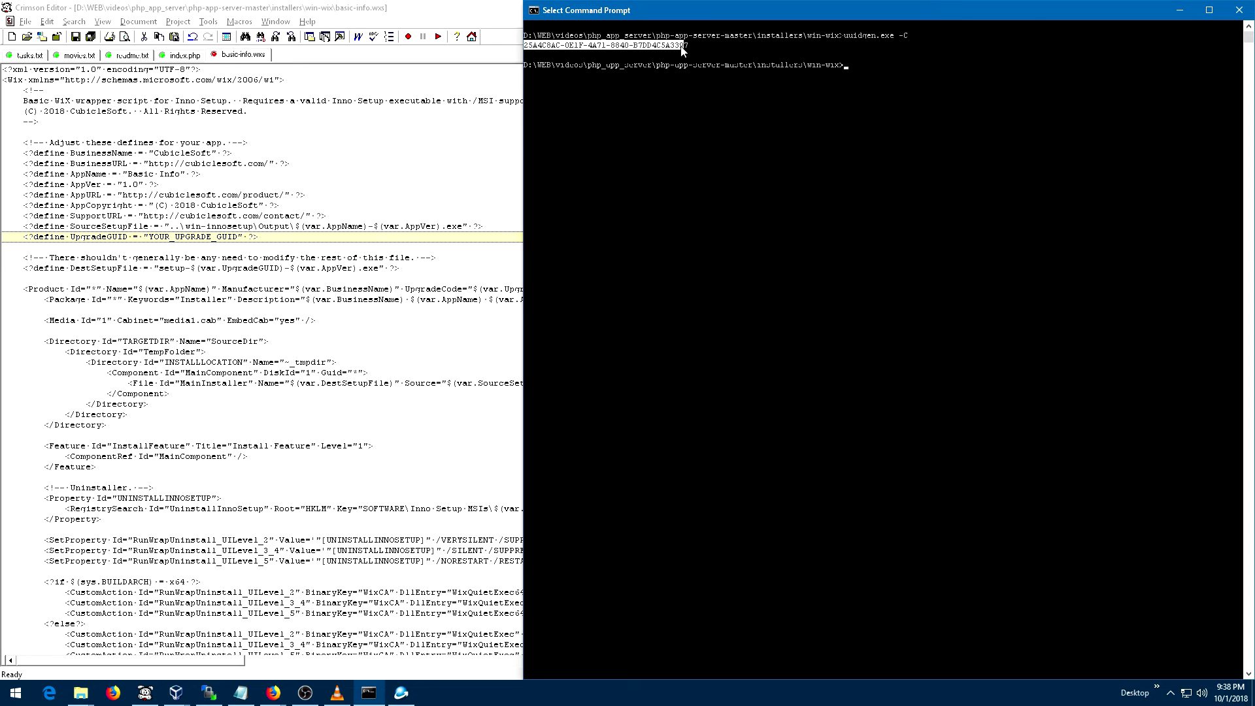
{"action": "key", "text": "Return"}
Paste the GUID over YOUR_UPGRADE_GUID in the WiX script and run build.bat
{"action": "left_click", "coordinate": [161, 236]}
{"action": "double_click", "coordinate": [161, 236]}
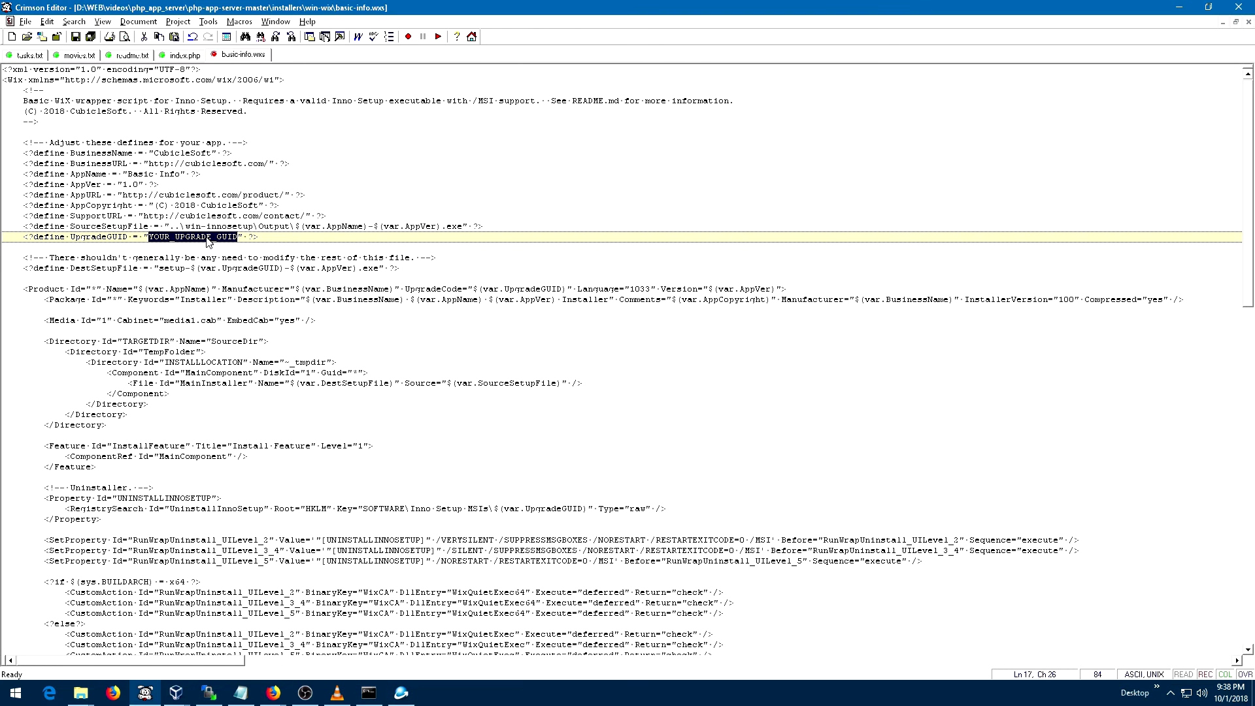
{"action": "key", "text": "ctrl+v"}
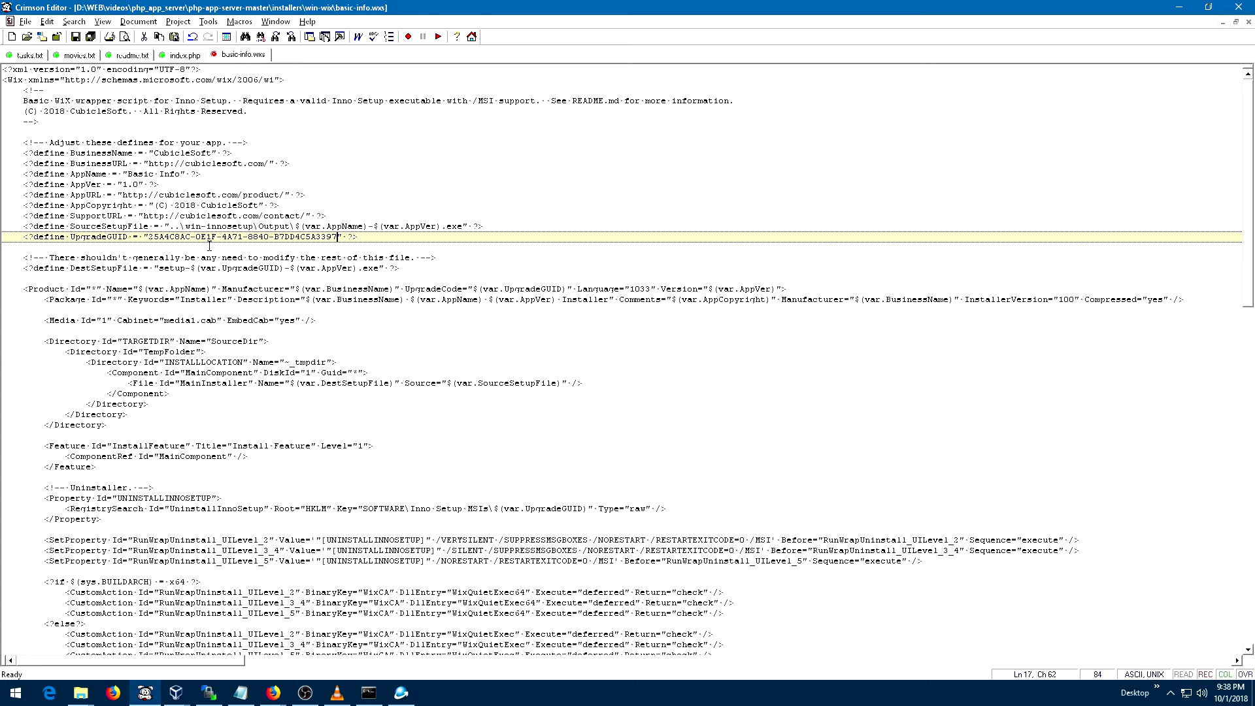
{"action": "key", "text": "alt+Tab"}
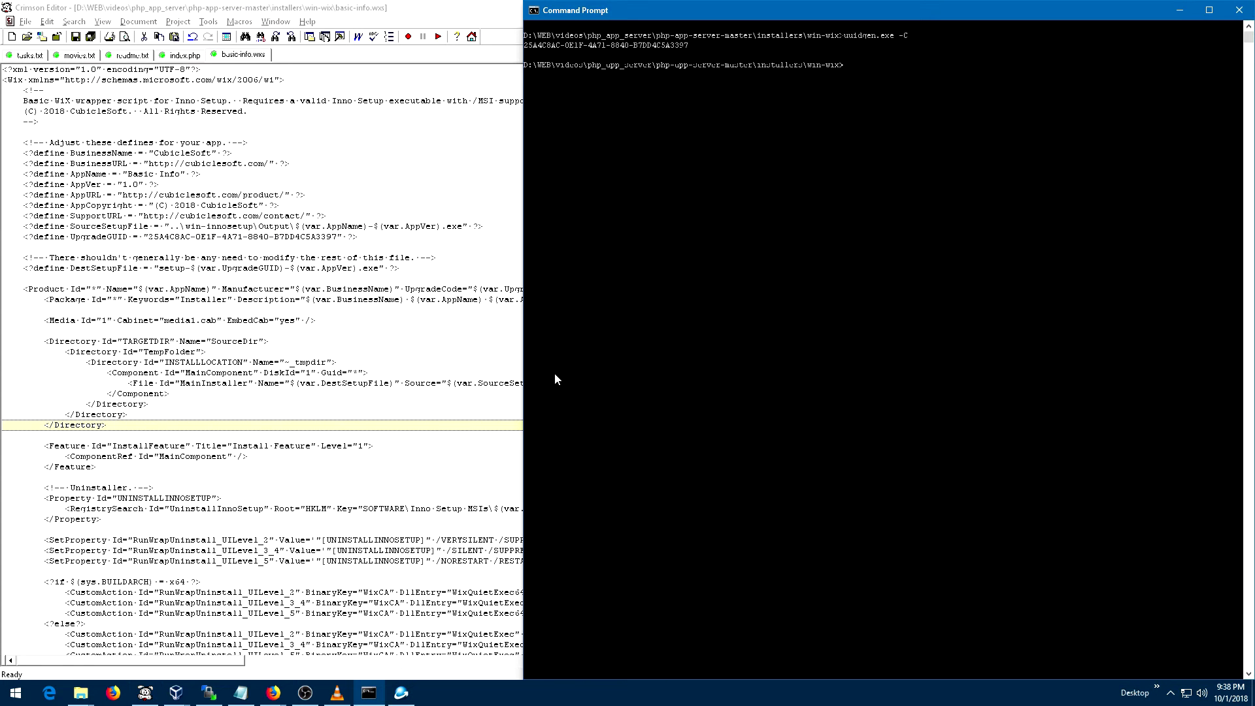
{"action": "type", "text": "uild.bat"}
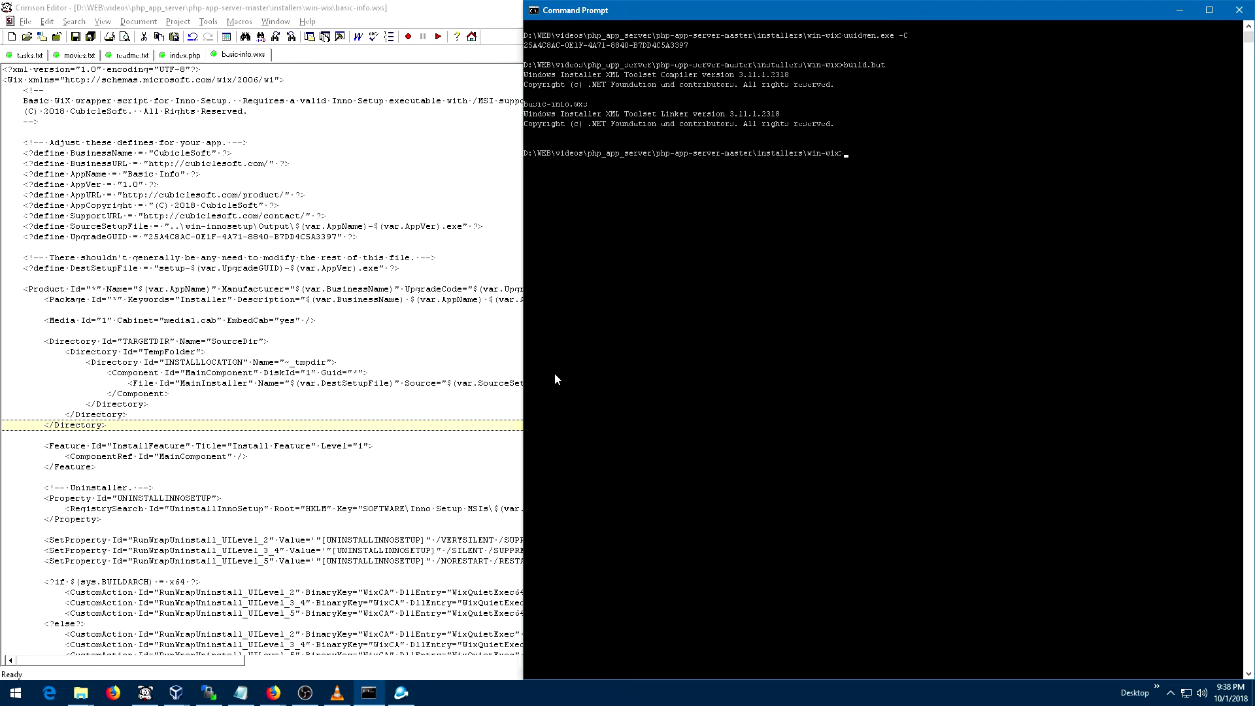
{"action": "key", "text": "alt+Tab"}
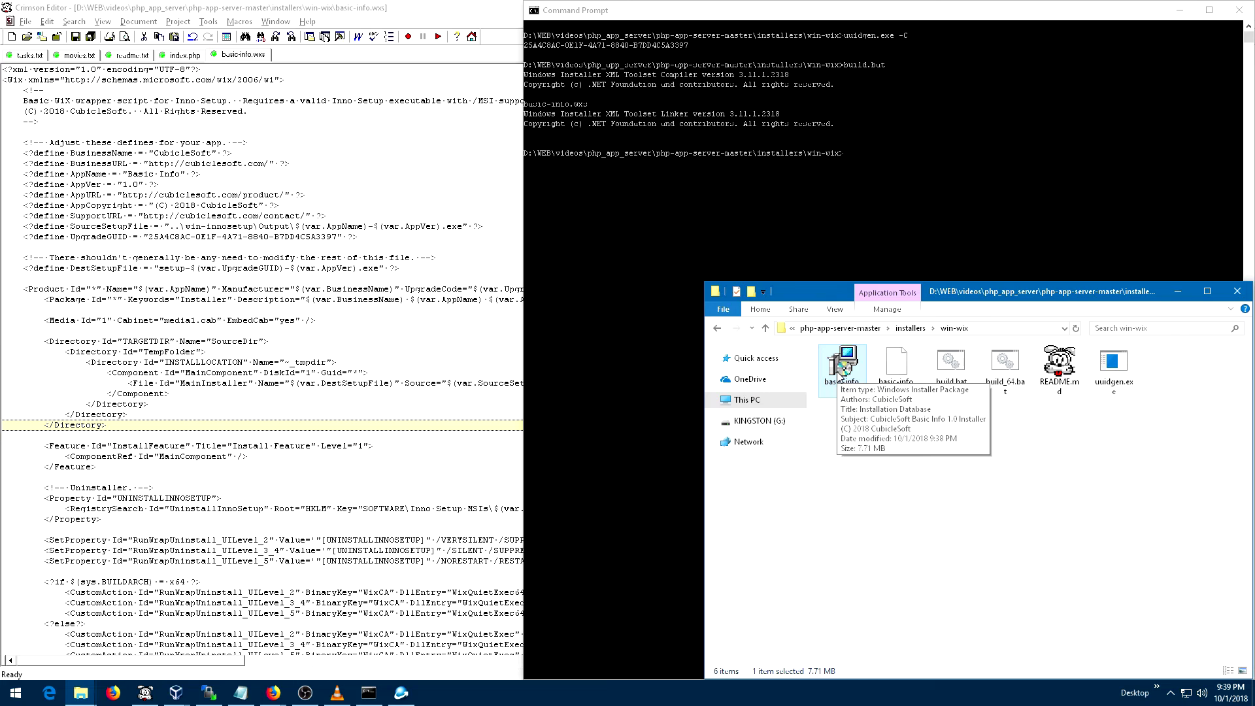
Install basic-info.msi, accepting the license and default setup pages, then return to installers
{"action": "double_click", "coordinate": [841, 366]}
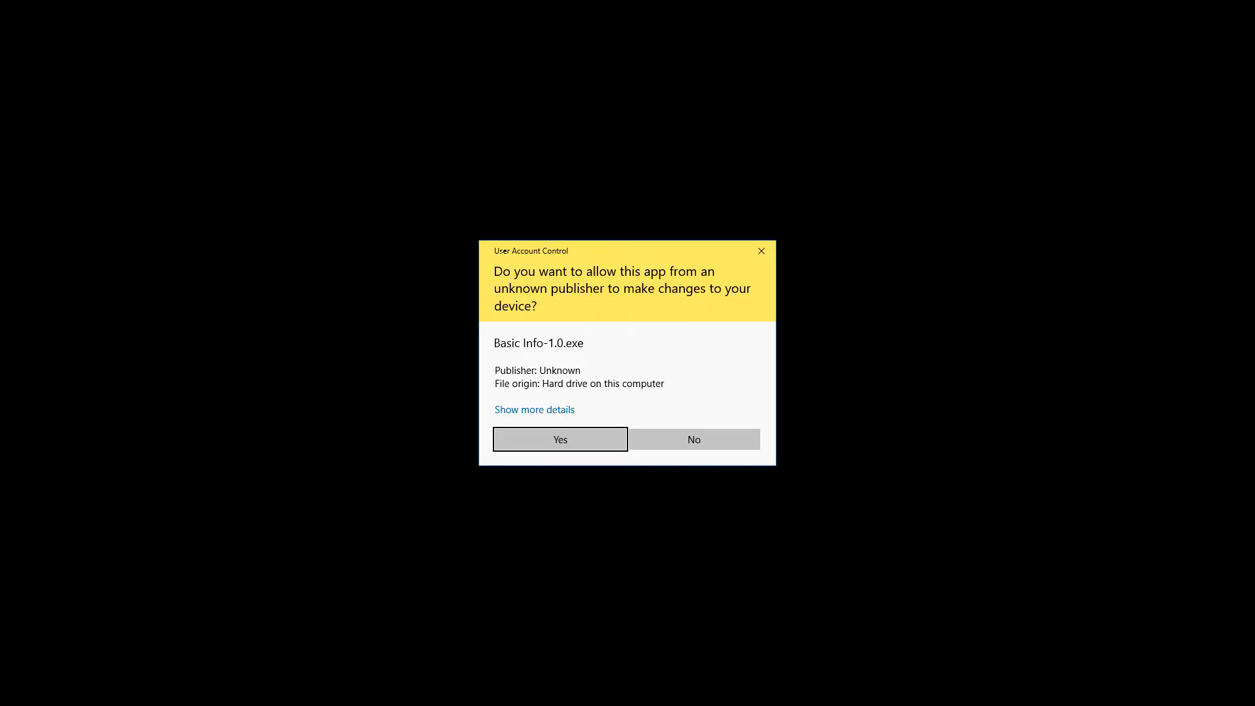
{"action": "left_click", "coordinate": [560, 440]}
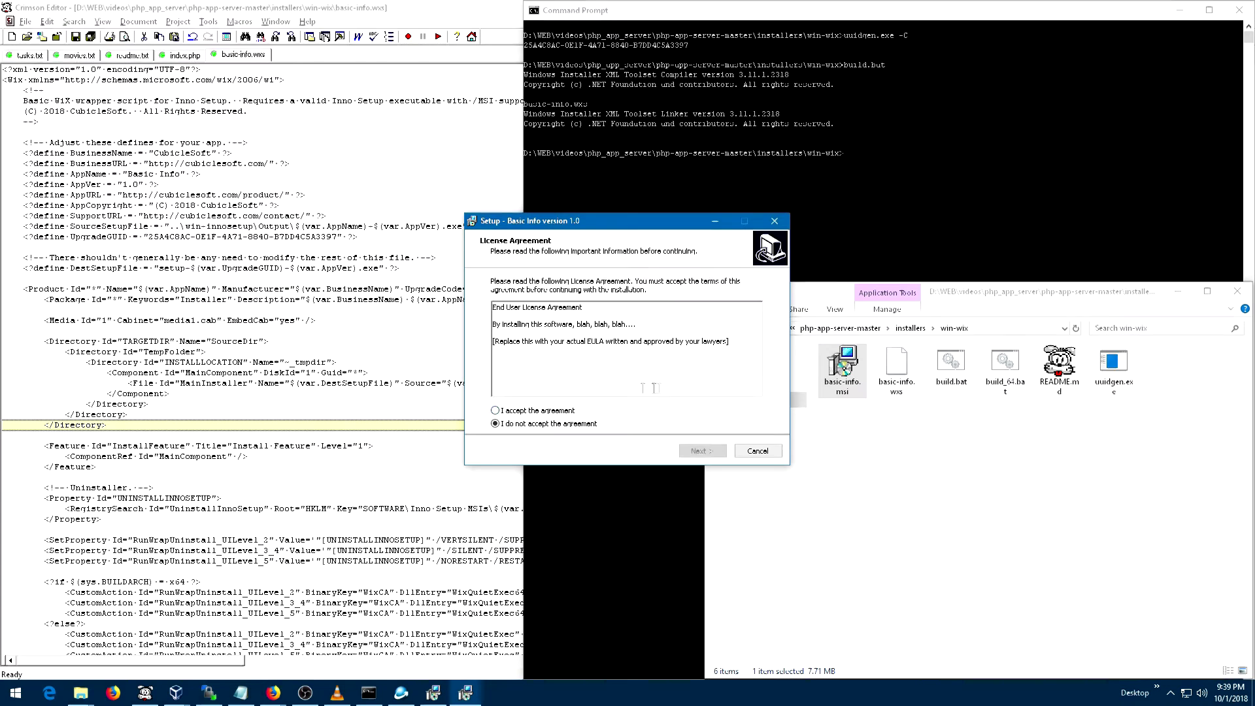
{"action": "left_click", "coordinate": [649, 413]}
{"action": "left_click", "coordinate": [703, 451]}
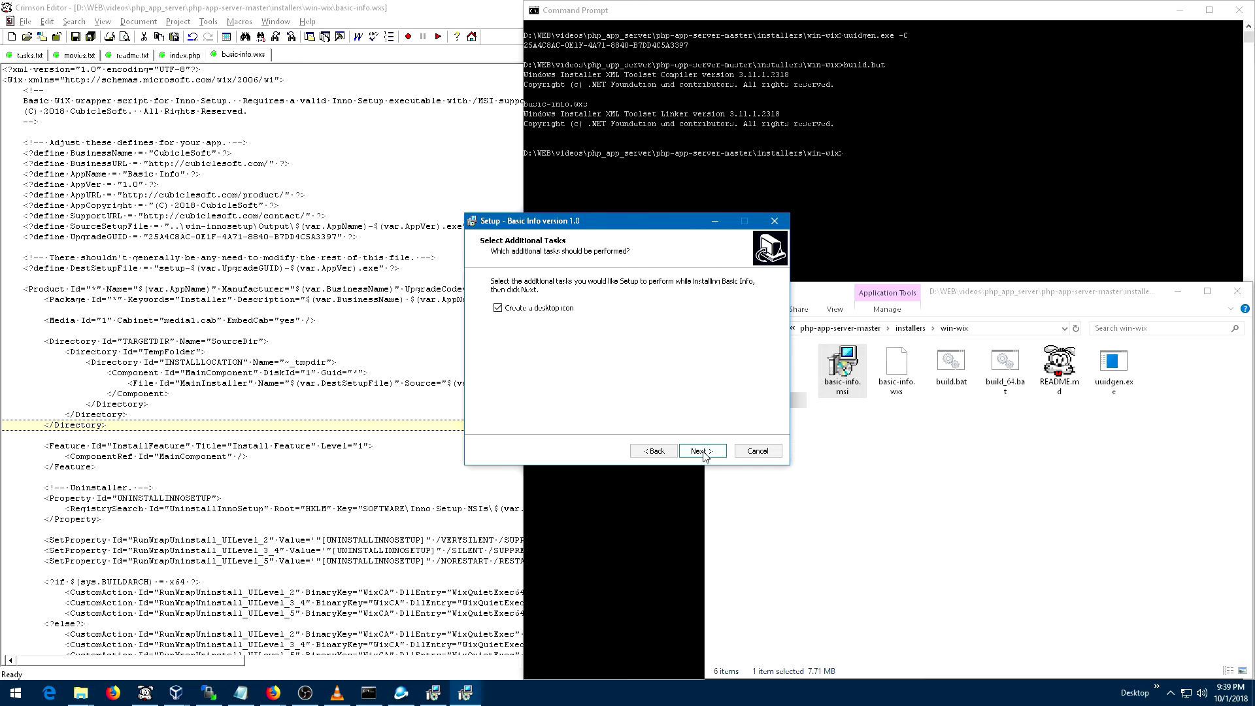
{"action": "left_click", "coordinate": [704, 451]}
{"action": "left_click", "coordinate": [888, 491]}
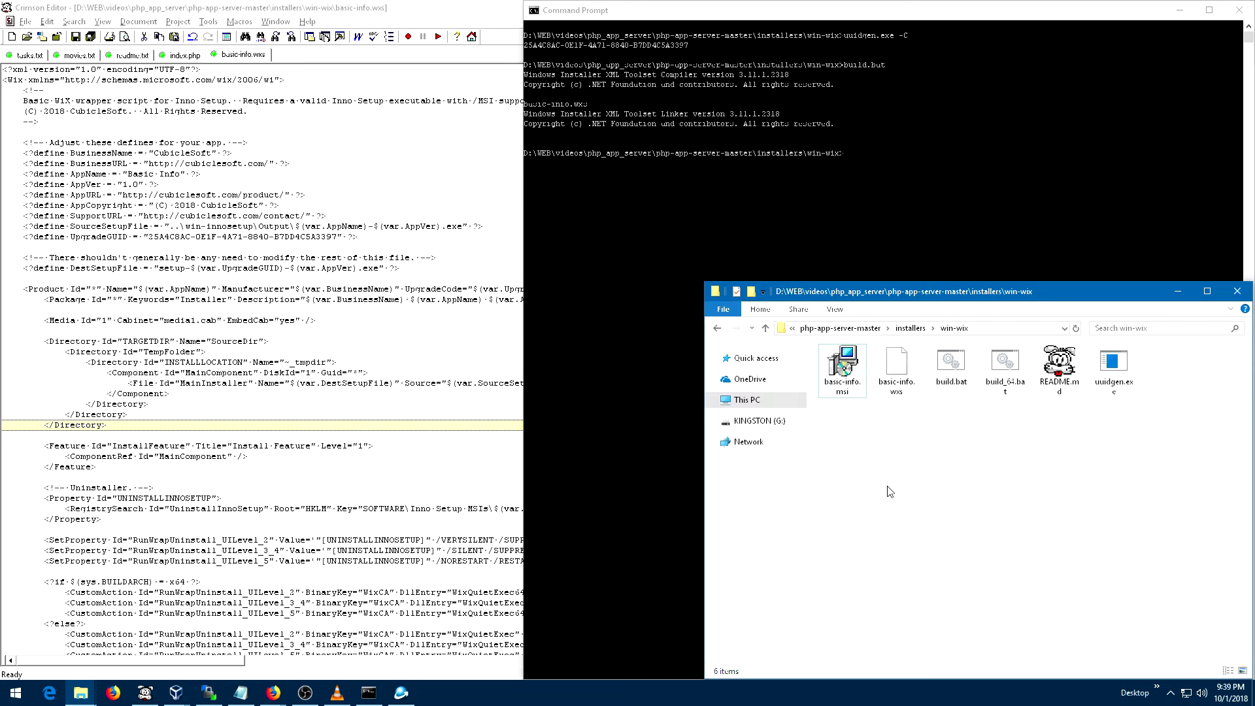
{"action": "key", "text": "alt+Up"}
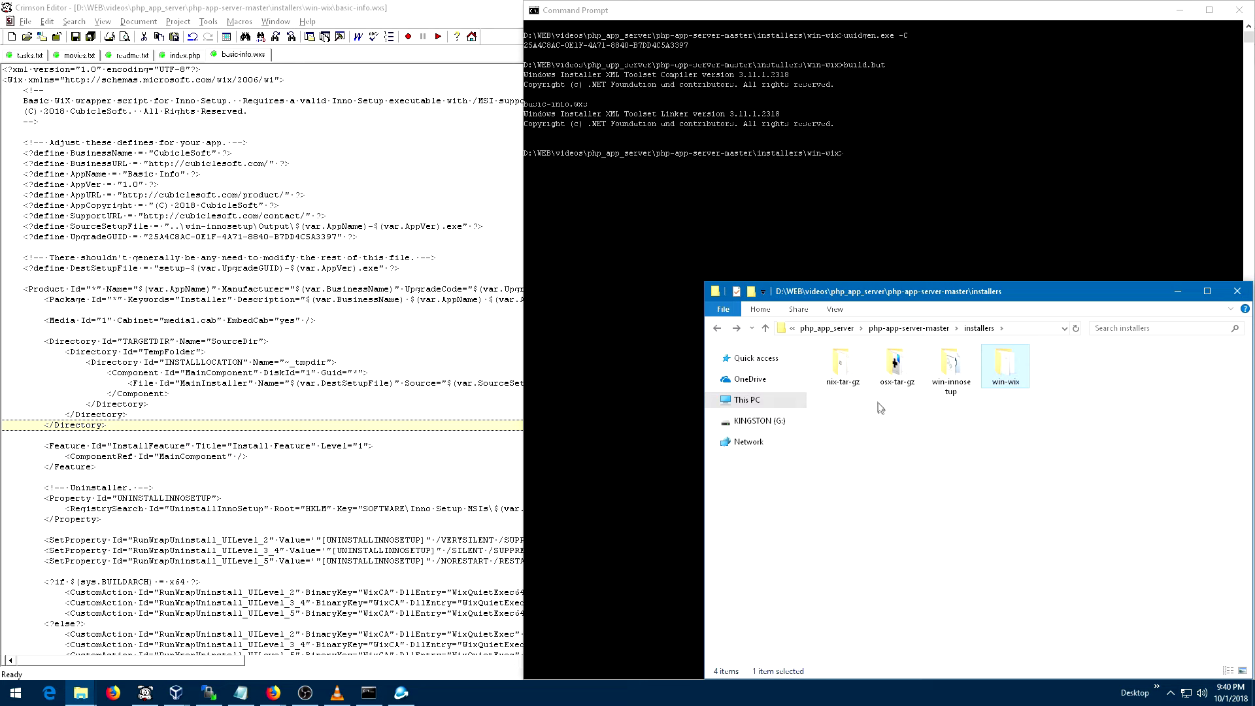
Drag php-nix-install.sh from nix-tar-gz/install-support into Crimson Editor
{"action": "left_click", "coordinate": [847, 369]}
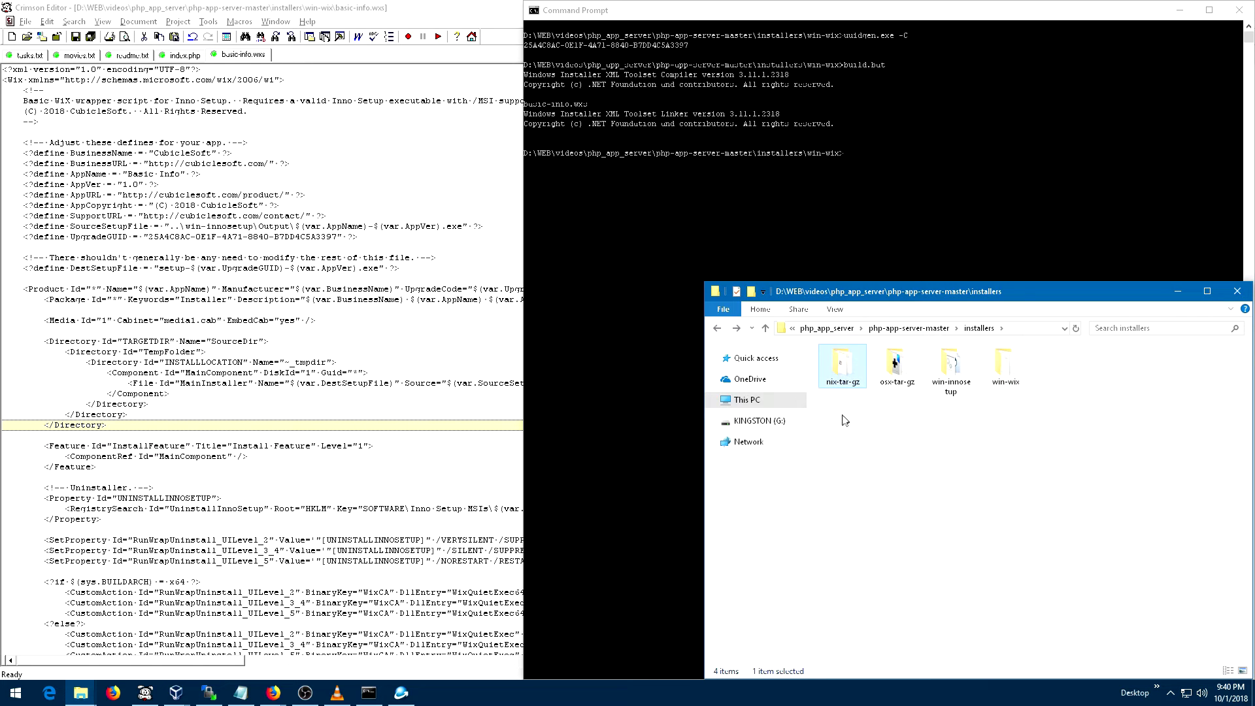
{"action": "double_click", "coordinate": [840, 371]}
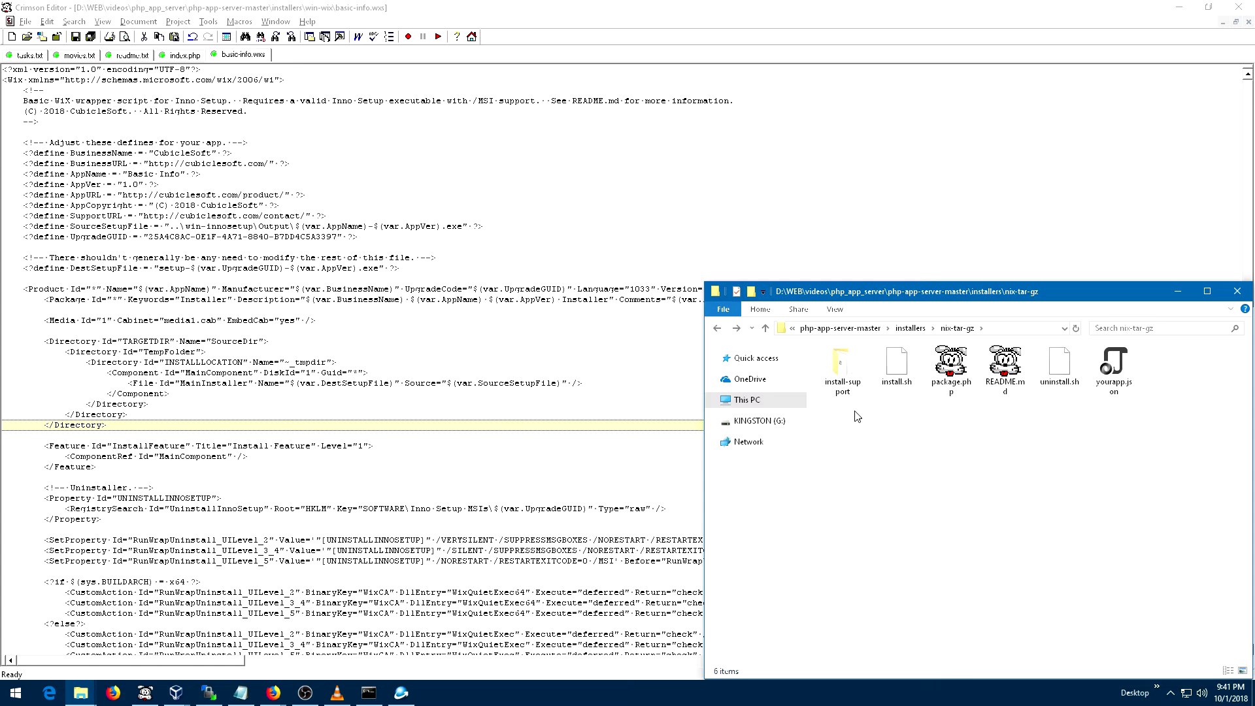
{"action": "double_click", "coordinate": [838, 372]}
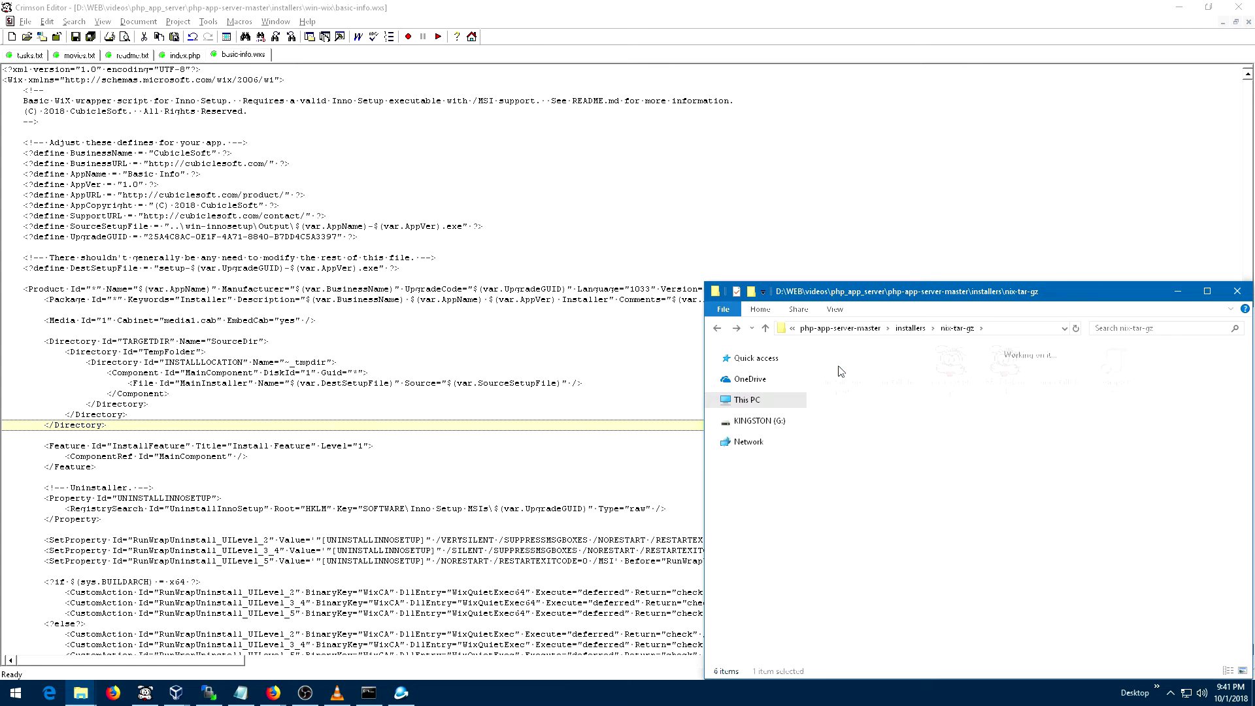
{"action": "mouse_move", "coordinate": [954, 378]}
{"action": "left_mouse_down"}
{"action": "mouse_move", "coordinate": [960, 440]}
{"action": "mouse_move", "coordinate": [344, 390]}
{"action": "left_mouse_up"}
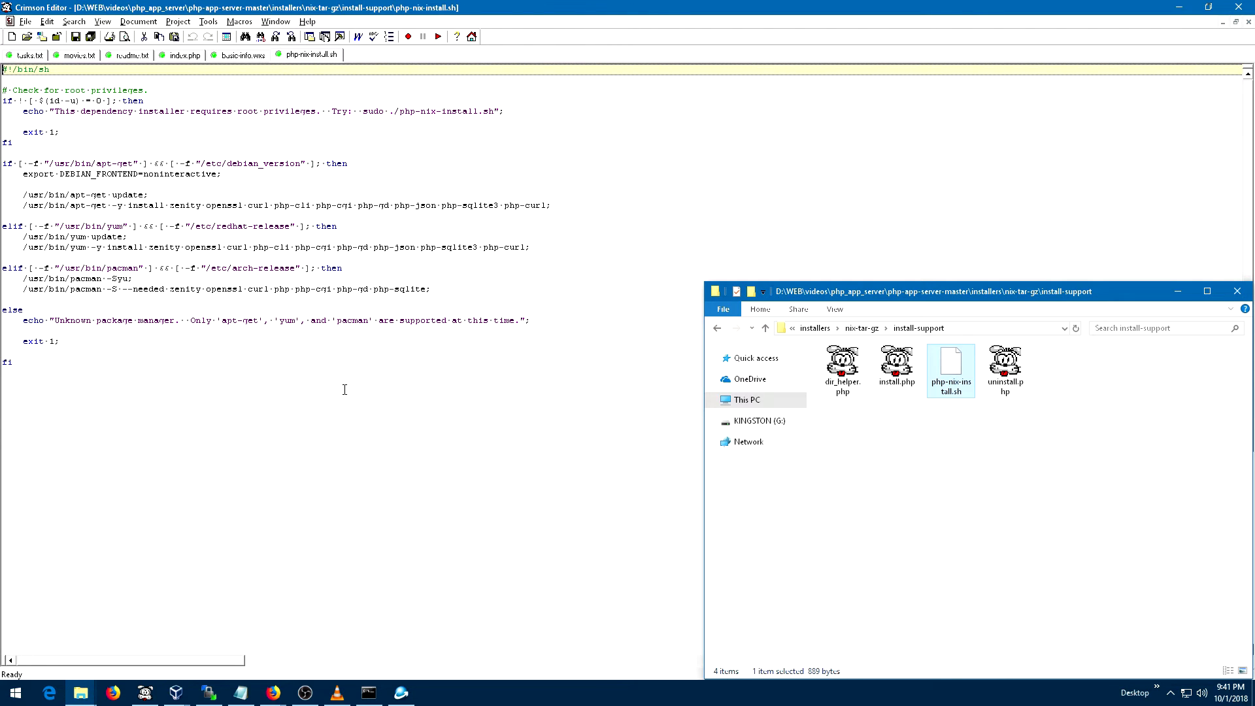
{"action": "left_click", "coordinate": [382, 334]}
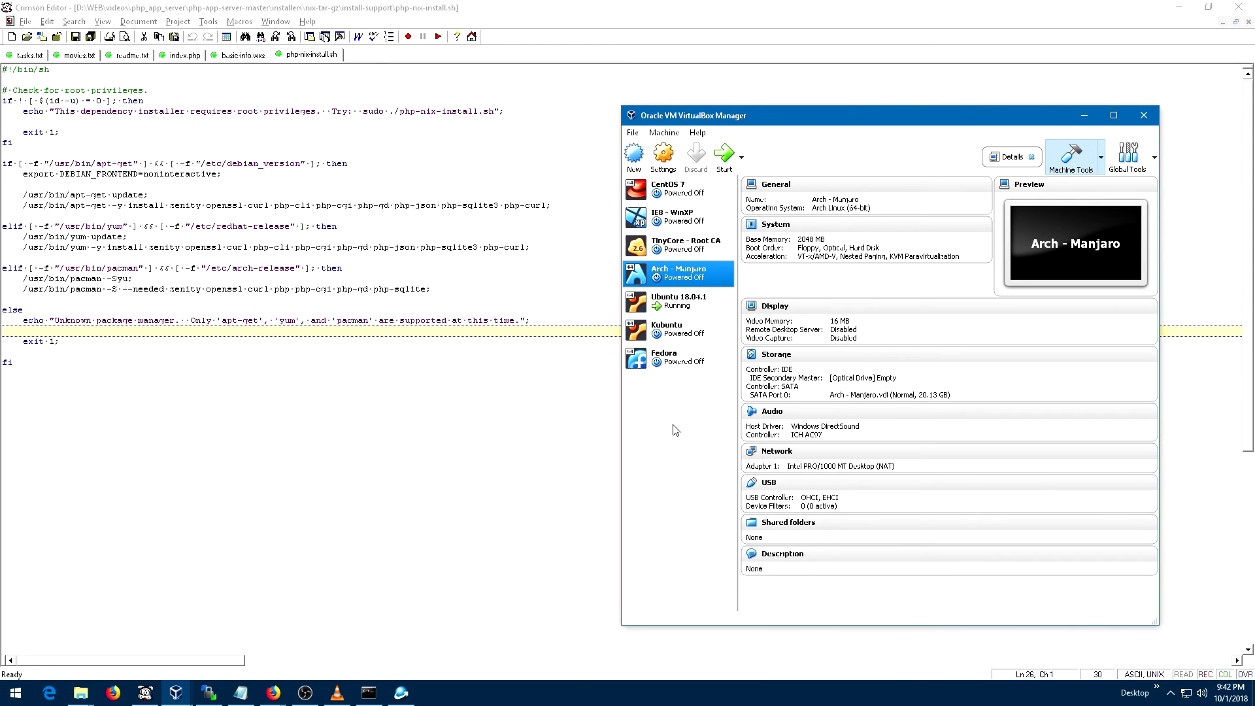
{"action": "key", "text": "Down"}
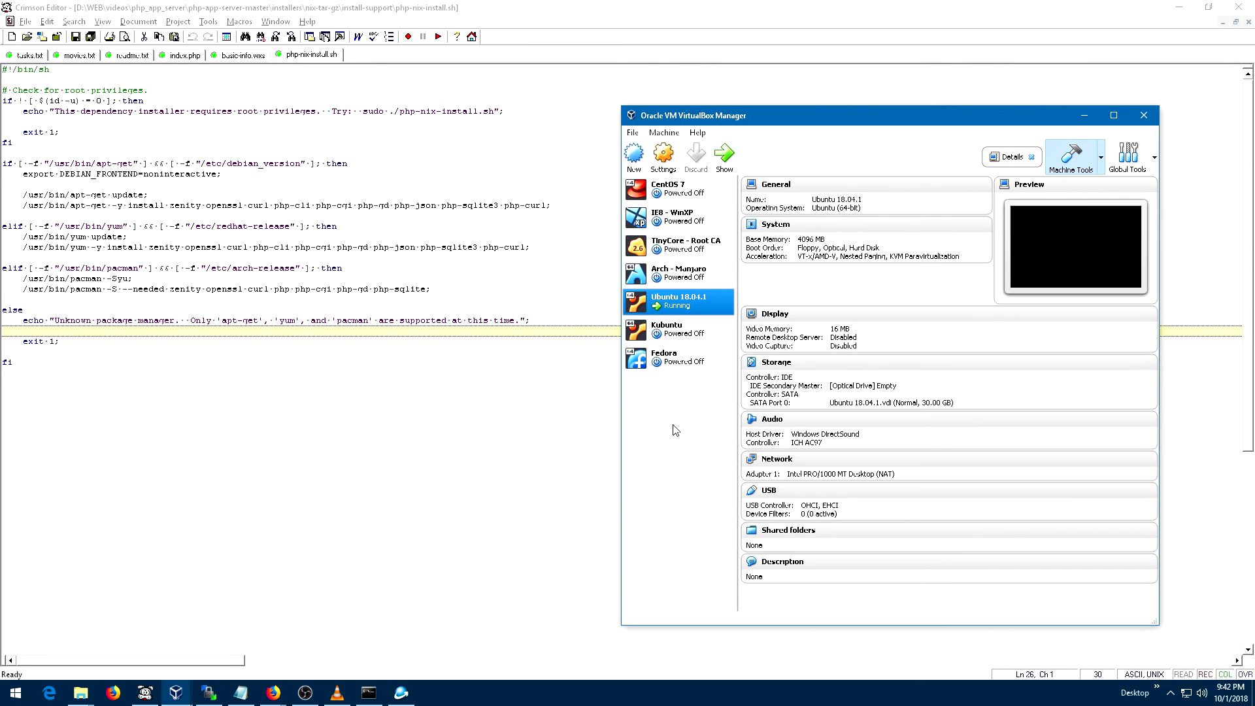
{"action": "key", "text": "Down"}
{"action": "key", "text": "Down"}
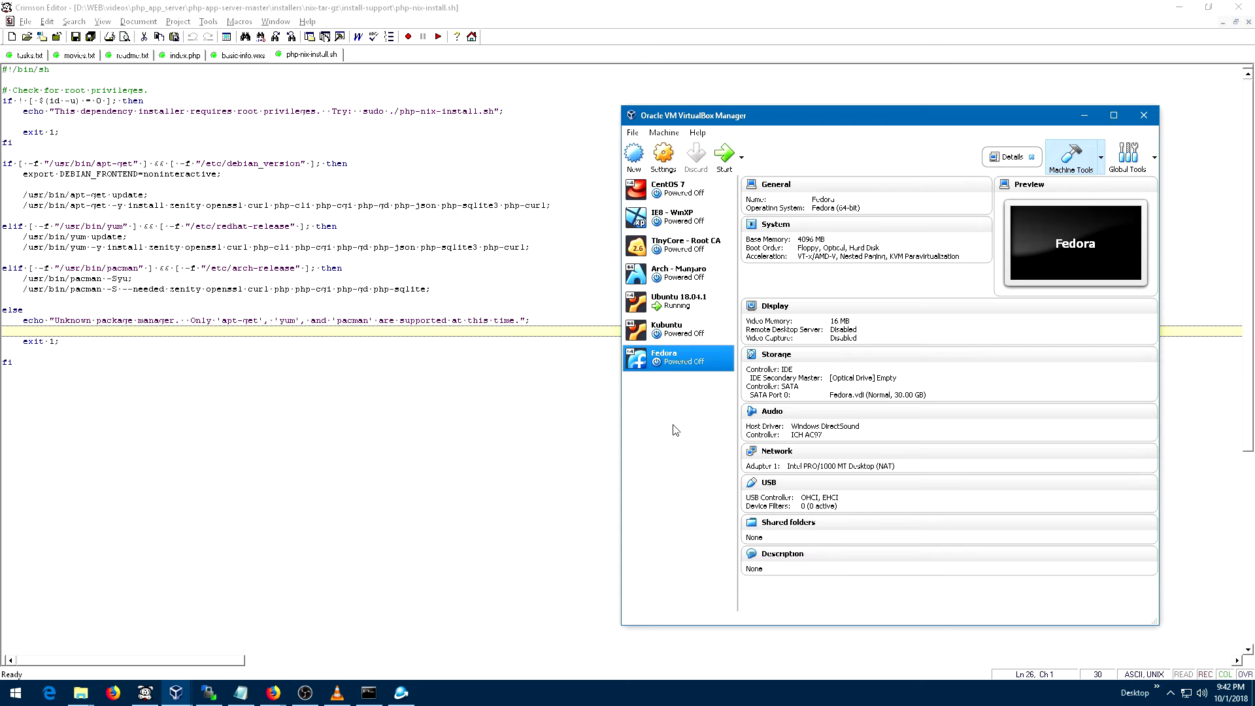
{"action": "key", "text": "Up"}
{"action": "key", "text": "Up"}
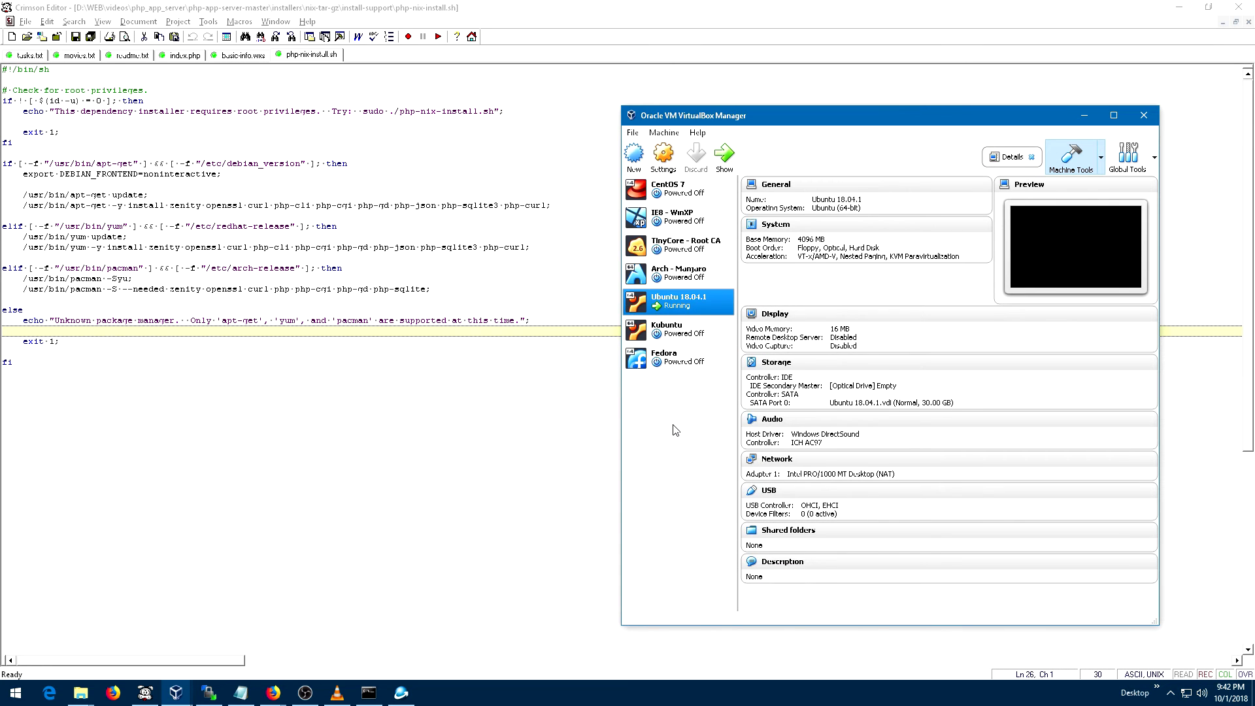
{"action": "key", "text": "Up"}
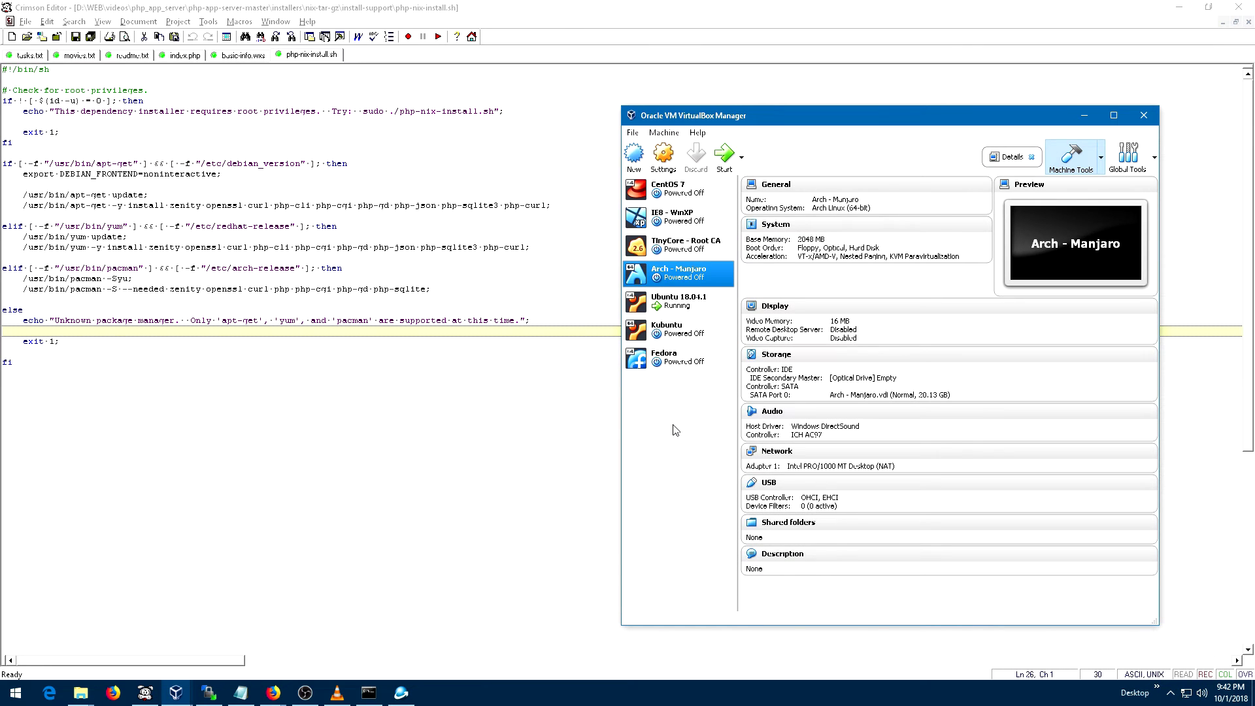
{"action": "key", "text": "alt+Tab"}
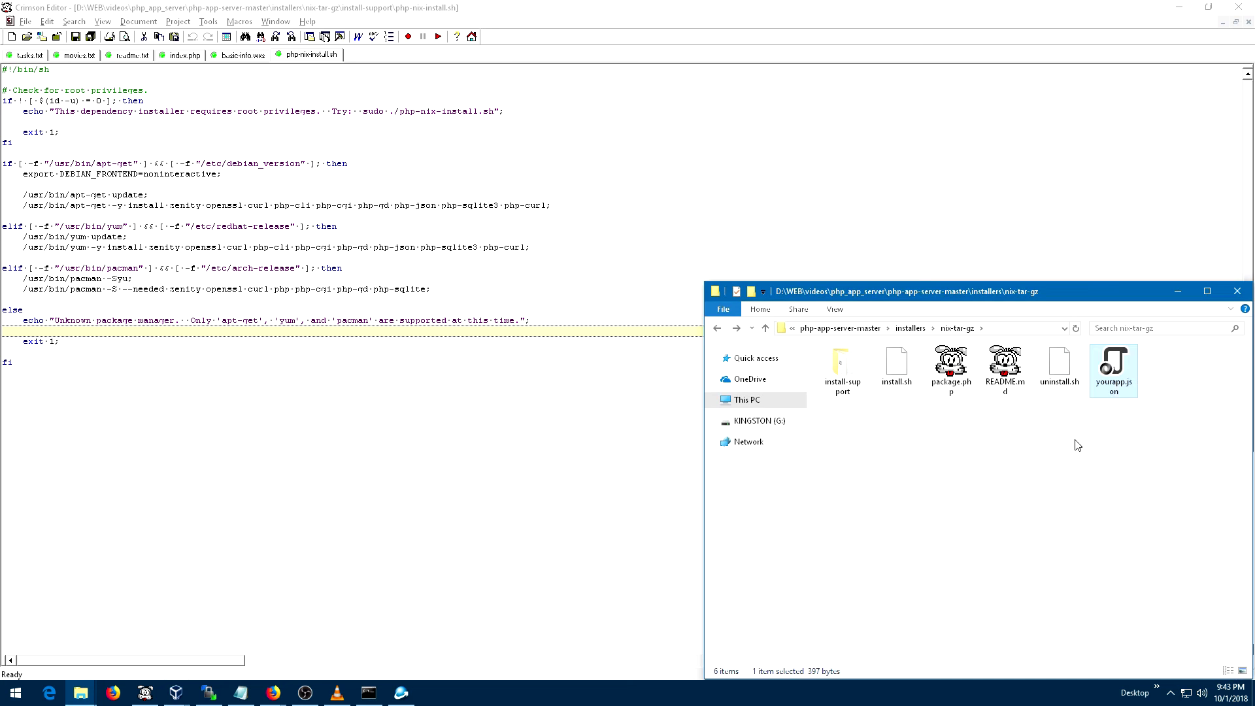
Rename yourapp.json to basic-info.json and open it in Crimson Editor
{"action": "key", "text": "F2"}
{"action": "type", "text": "basic-info"}
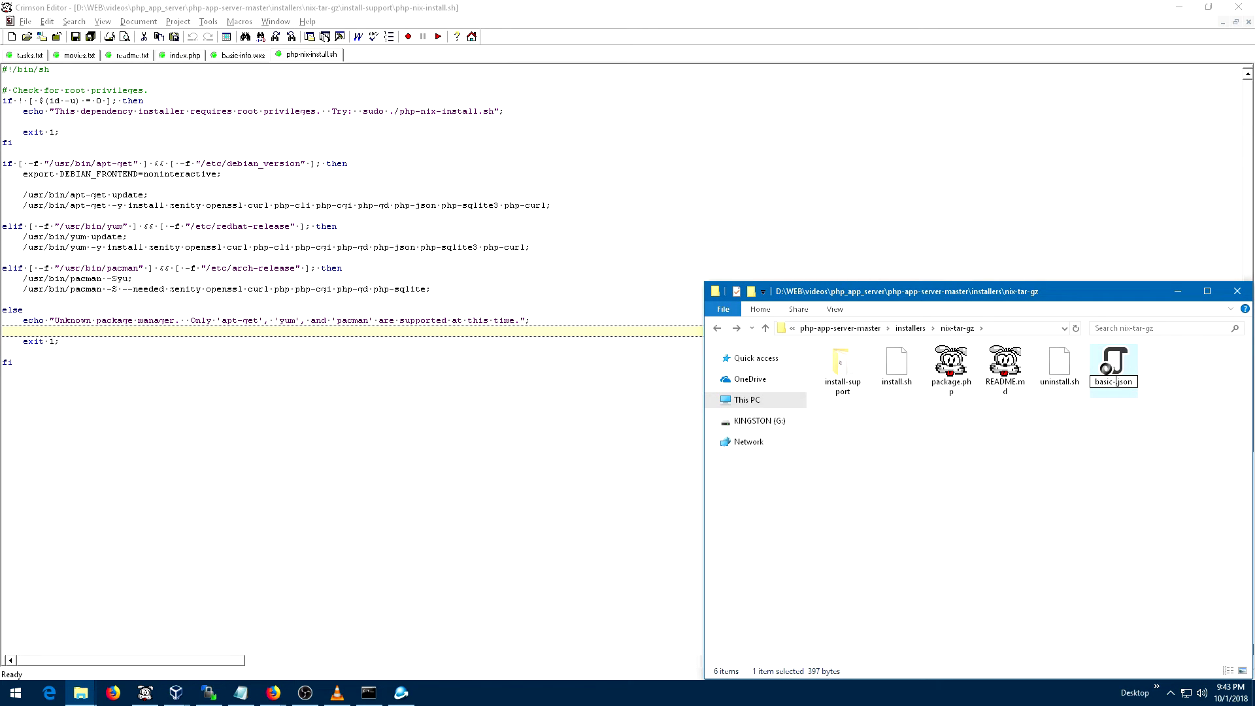
{"action": "key", "text": "Return"}
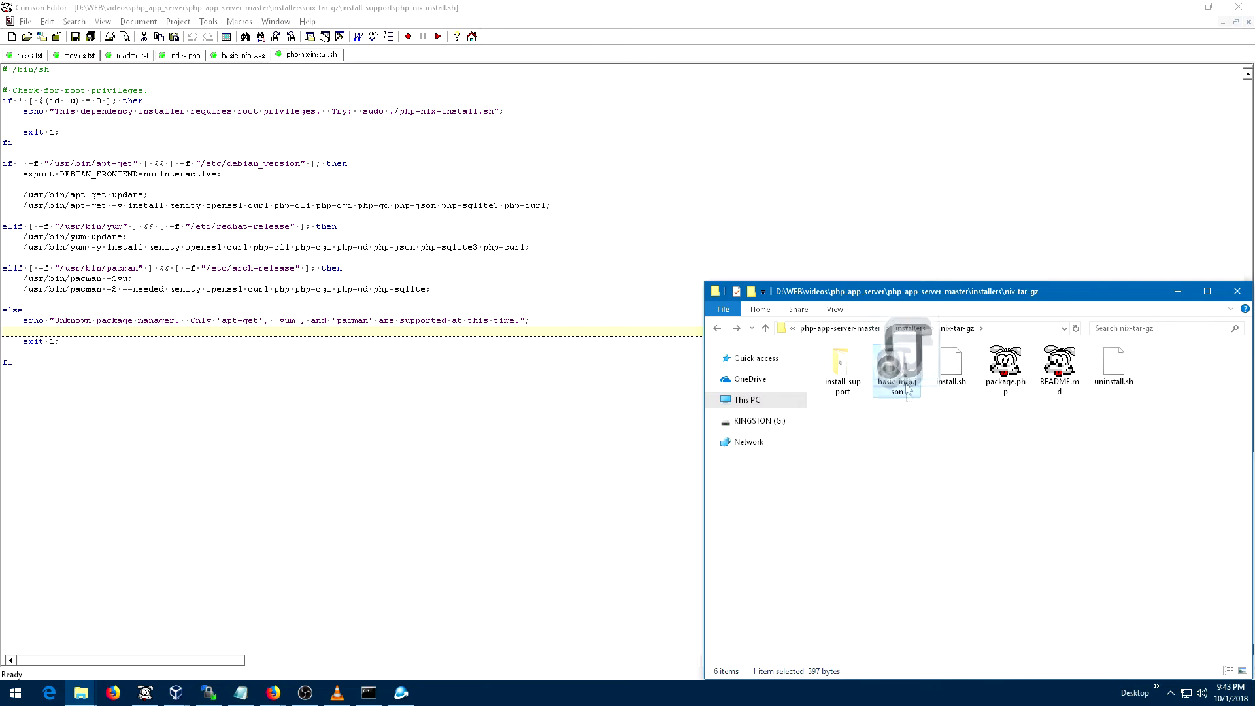
{"action": "left_click_drag", "start_coordinate": [908, 371], "coordinate": [506, 497]}
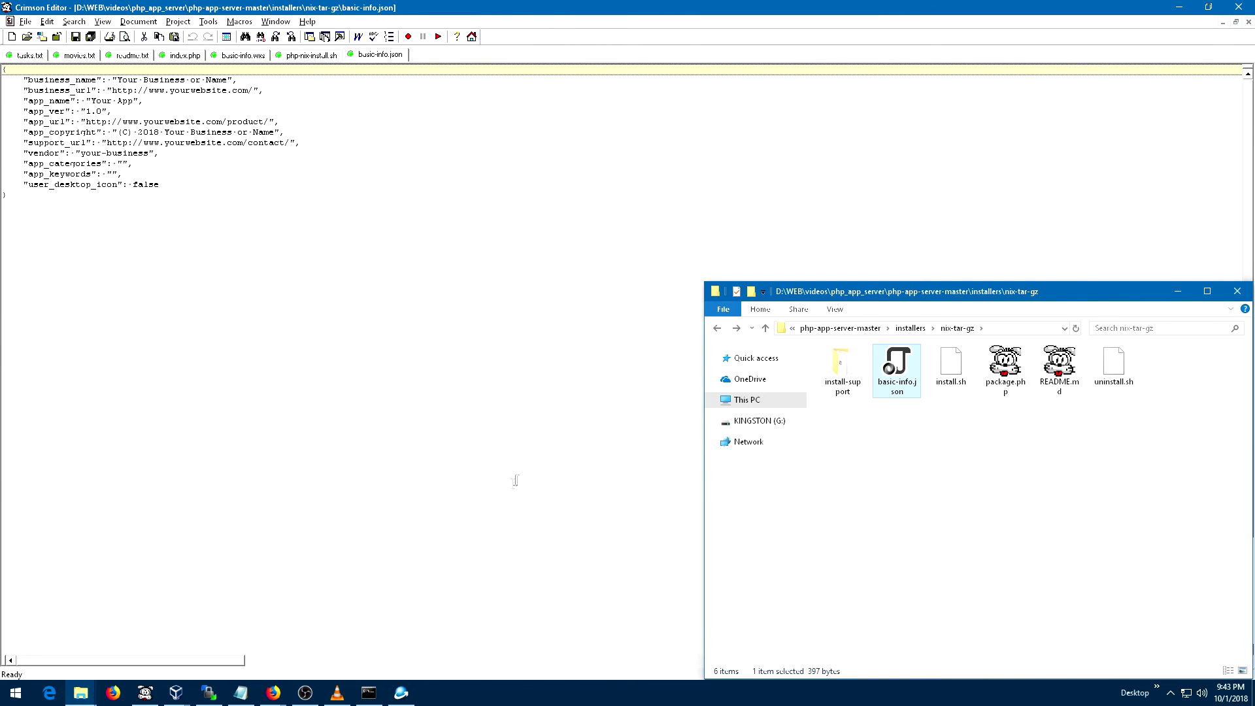
Replace the business name, app name and both URL placeholders with CubicleSoft, Basic Info and cubiclesoft.com
{"action": "left_click_drag", "start_coordinate": [117, 80], "coordinate": [228, 81]}
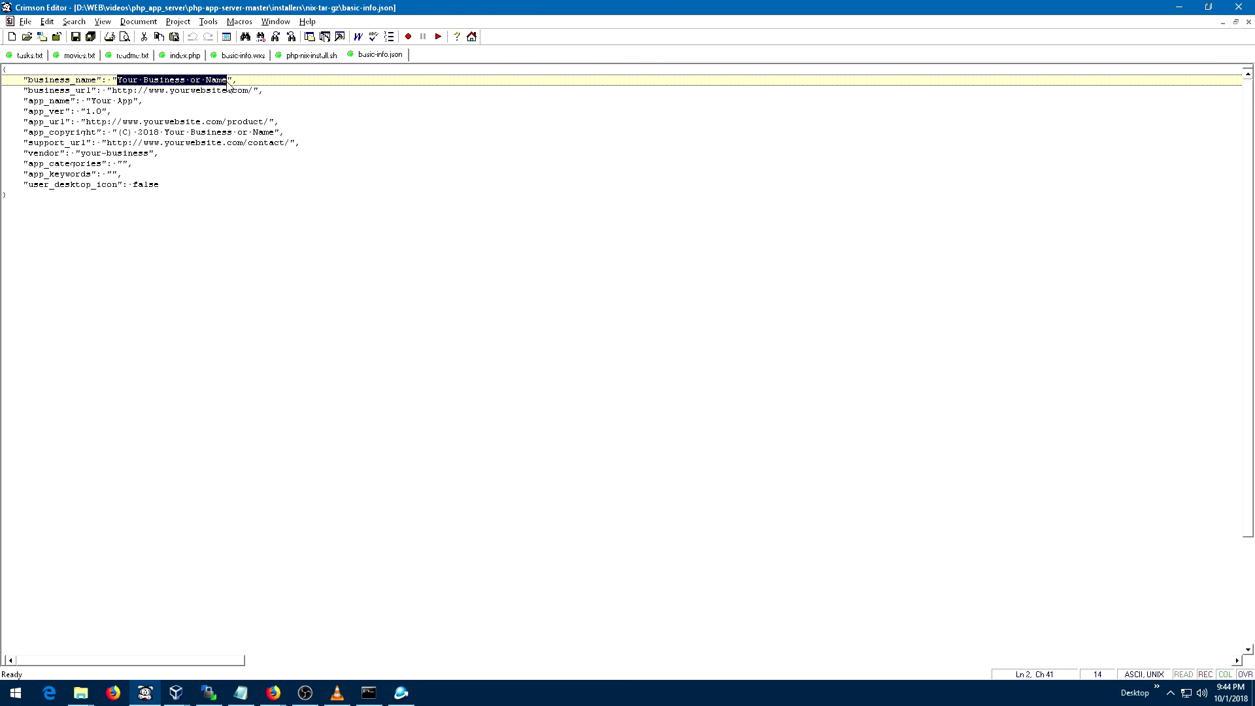
{"action": "type", "text": "Cub"}
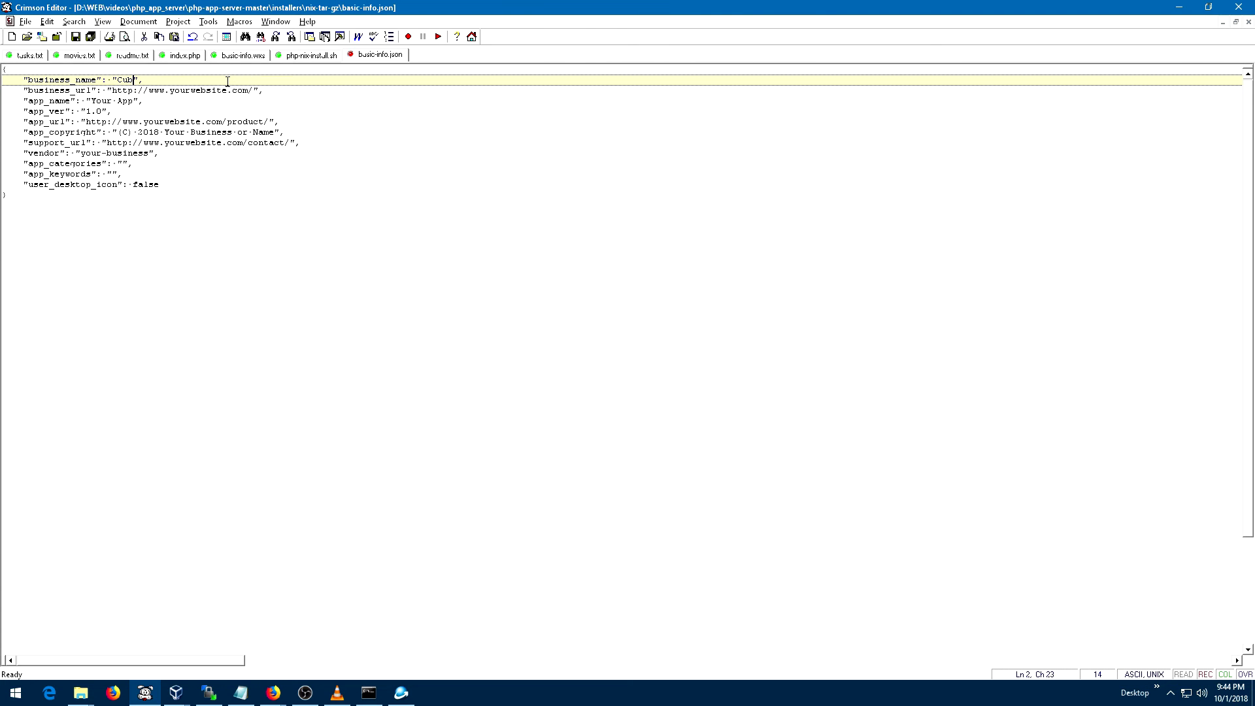
{"action": "type", "text": "icleSoft"}
{"action": "key", "text": "Down"}
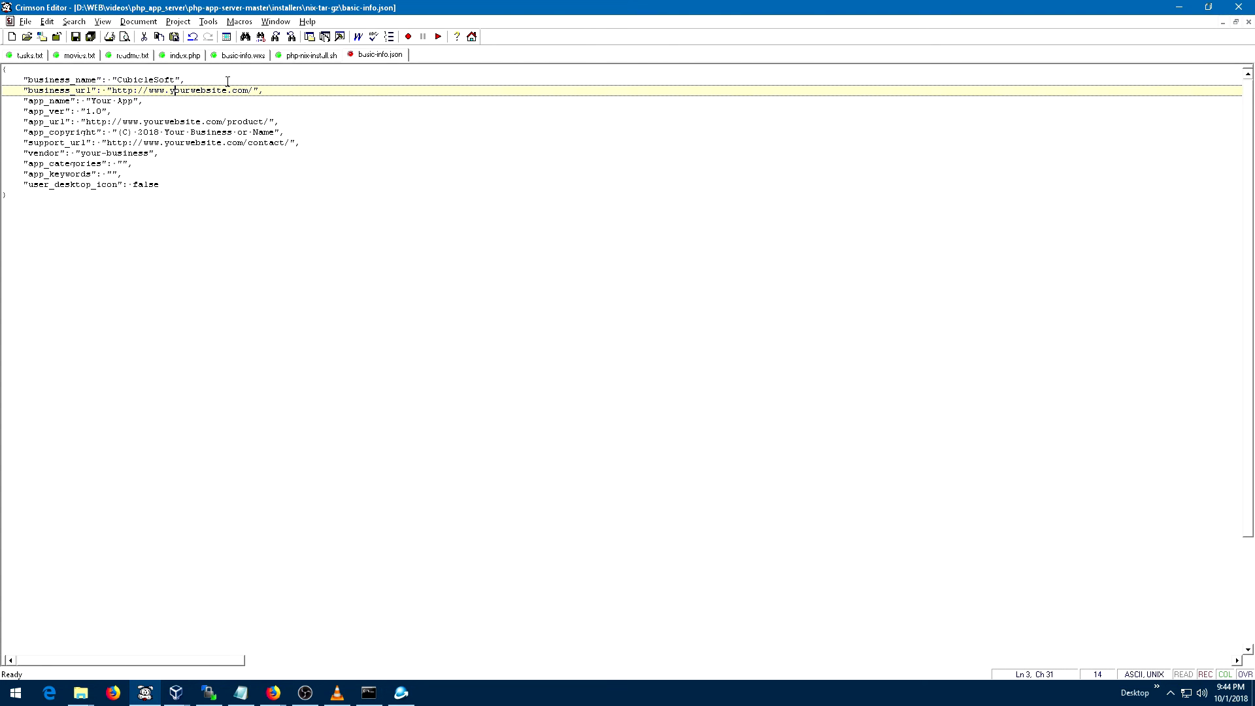
{"action": "key", "text": "ctrl+shift+Right"}
{"action": "key", "text": "ctrl+shift+Right"}
{"action": "key", "text": "ctrl+shift+Right"}
{"action": "type", "text": "cubiclesoft"}
{"action": "key", "text": "Down"}
{"action": "key", "text": "ctrl+shift+Right"}
{"action": "key", "text": "ctrl+shift+Right"}
{"action": "type", "text": "Basic "}
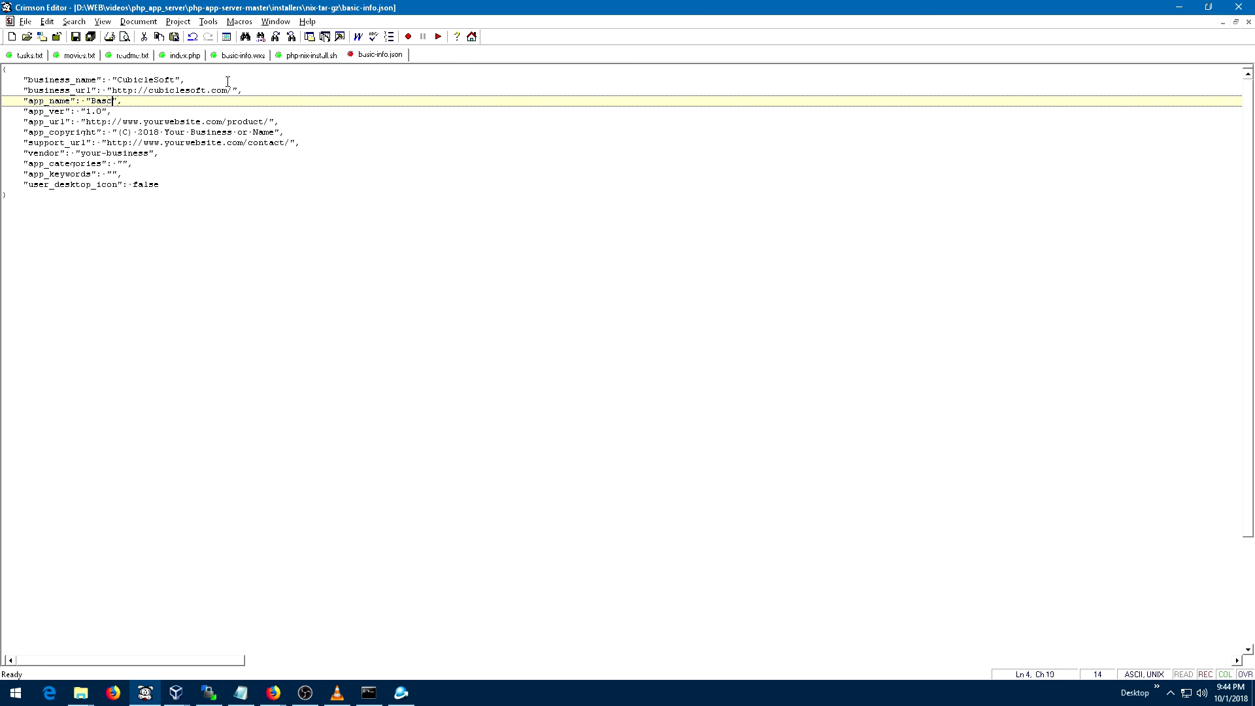
{"action": "type", "text": "Info"}
{"action": "key", "text": "Down"}
{"action": "key", "text": "Down"}
{"action": "key", "text": "ctrl+shift+Right"}
{"action": "key", "text": "ctrl+shift+Right"}
{"action": "type", "text": "cubiclesoft"}
Fill the copyright, support URL, vendor and category with CubicleSoft, cubiclesoft.com and Utility
{"action": "key", "text": "Down"}
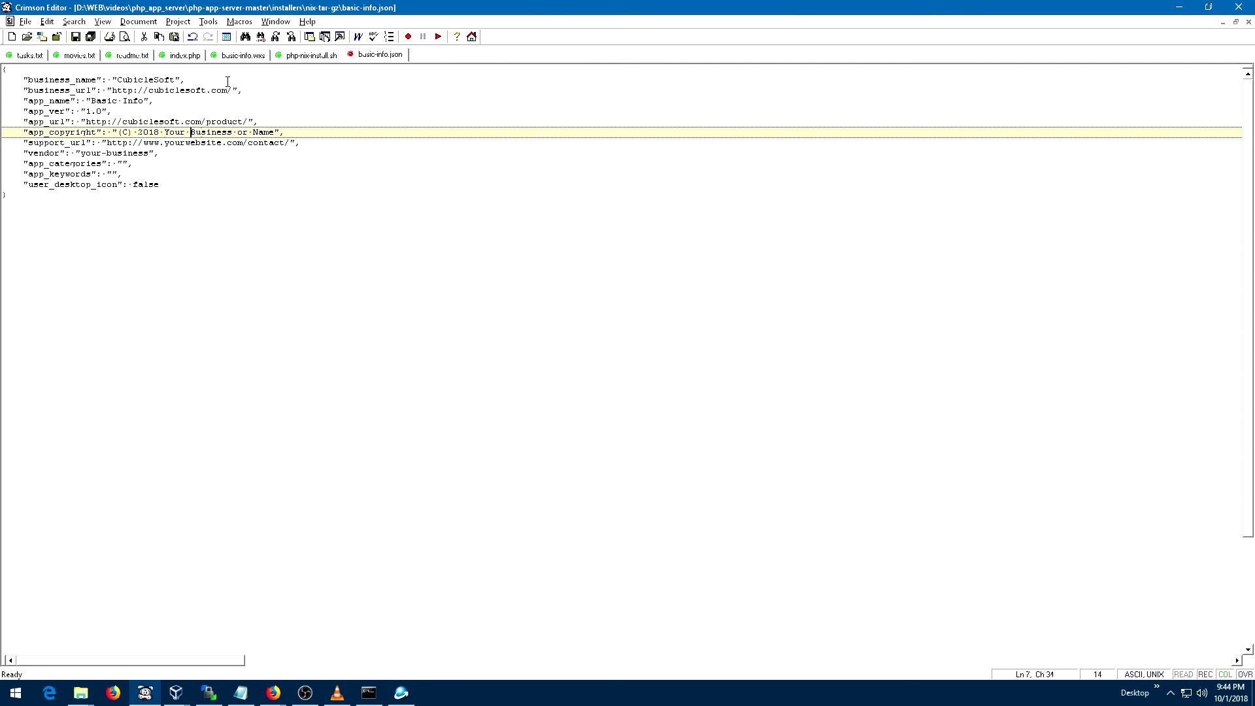
{"action": "key", "text": "ctrl+Left"}
{"action": "key", "text": "ctrl+shift+Right"}
{"action": "key", "text": "ctrl+shift+Right"}
{"action": "key", "text": "ctrl+shift+Right"}
{"action": "type", "text": "CubicleSoft"}
{"action": "key", "text": "Down"}
{"action": "key", "text": "ctrl+shift+Left"}
{"action": "key", "text": "ctrl+shift+Left"}
{"action": "key", "text": "ctrl+shift+Left"}
{"action": "type", "text": "cubiclesoft"}
{"action": "key", "text": "Down"}
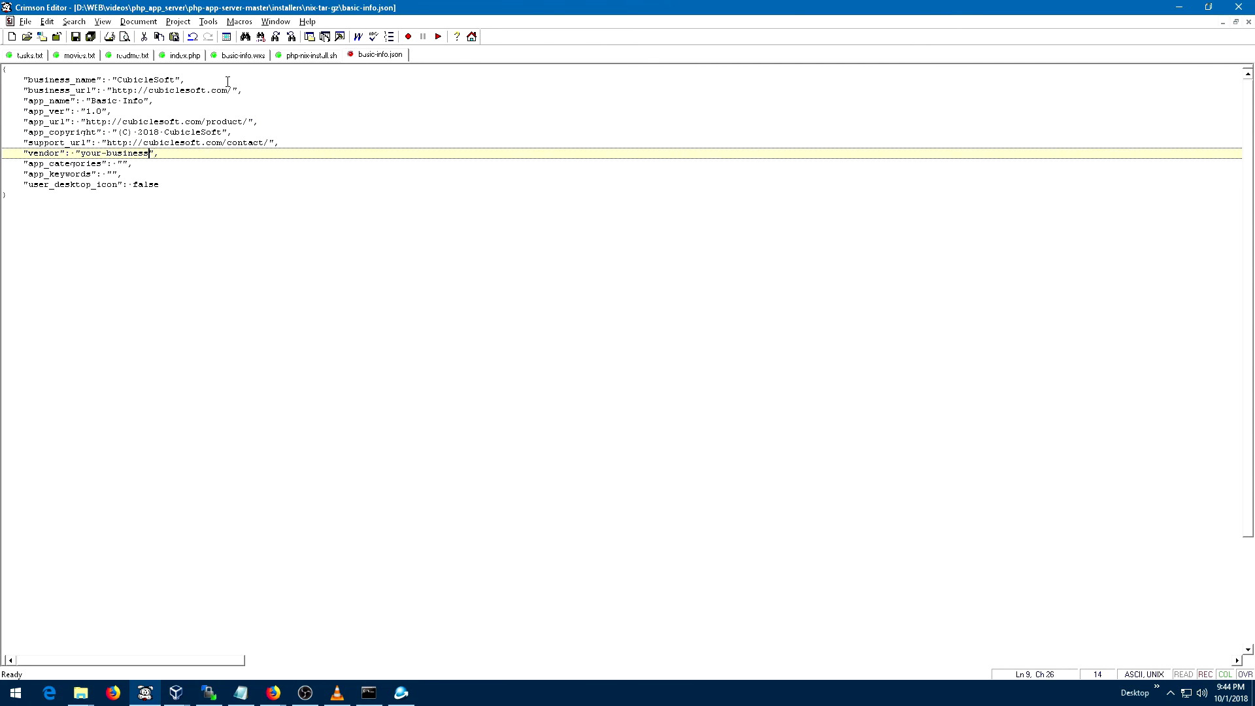
{"action": "key", "text": "ctrl+Left"}
{"action": "key", "text": "ctrl+shift+Right"}
{"action": "key", "text": "ctrl+shift+Right"}
{"action": "key", "text": "ctrl+shift+Right"}
{"action": "type", "text": "cubiclesoft"}
{"action": "type", "text": "Utility"}
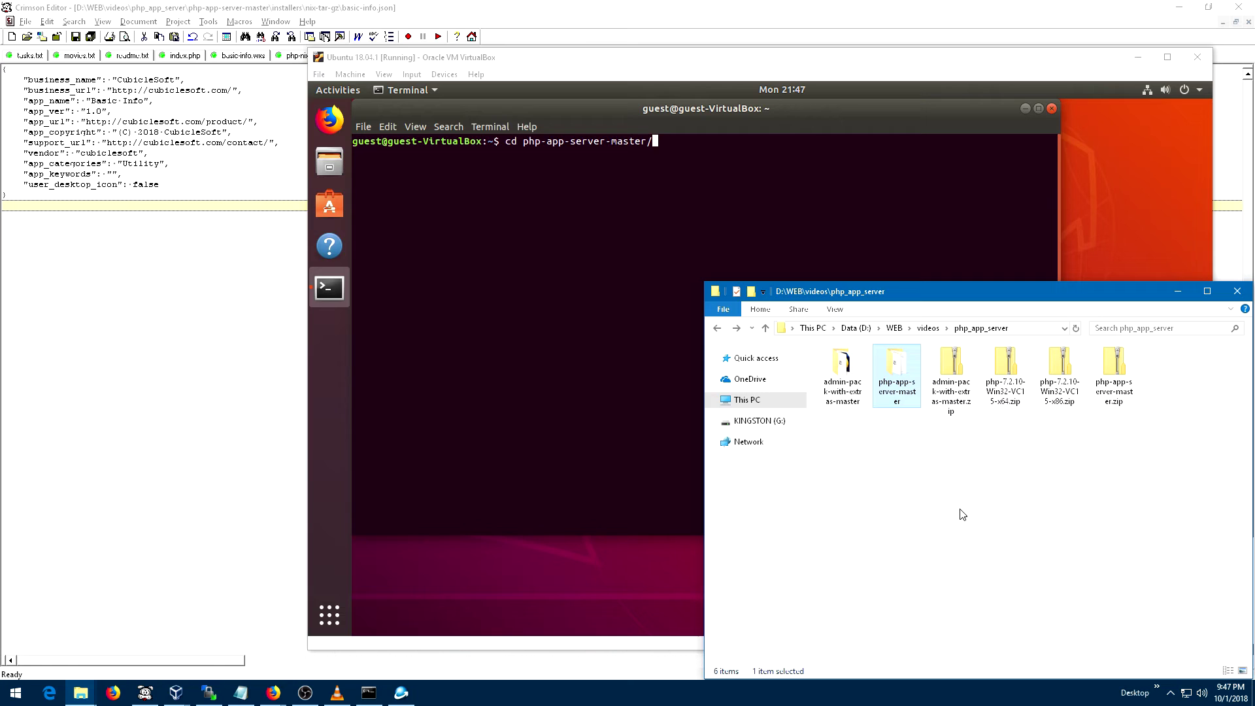
In the Ubuntu guest terminal, change into php-app-server-master/installers/nix-tar-gz
{"action": "left_click", "coordinate": [423, 304]}
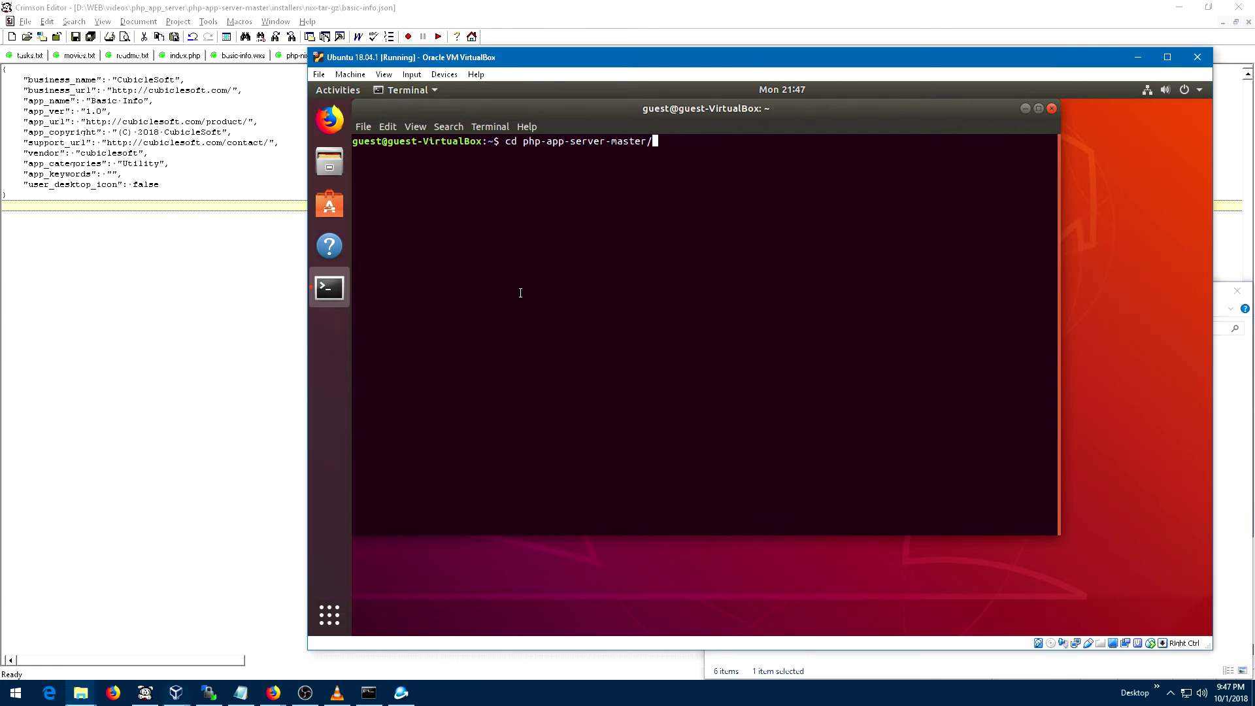
{"action": "key", "text": "Return"}
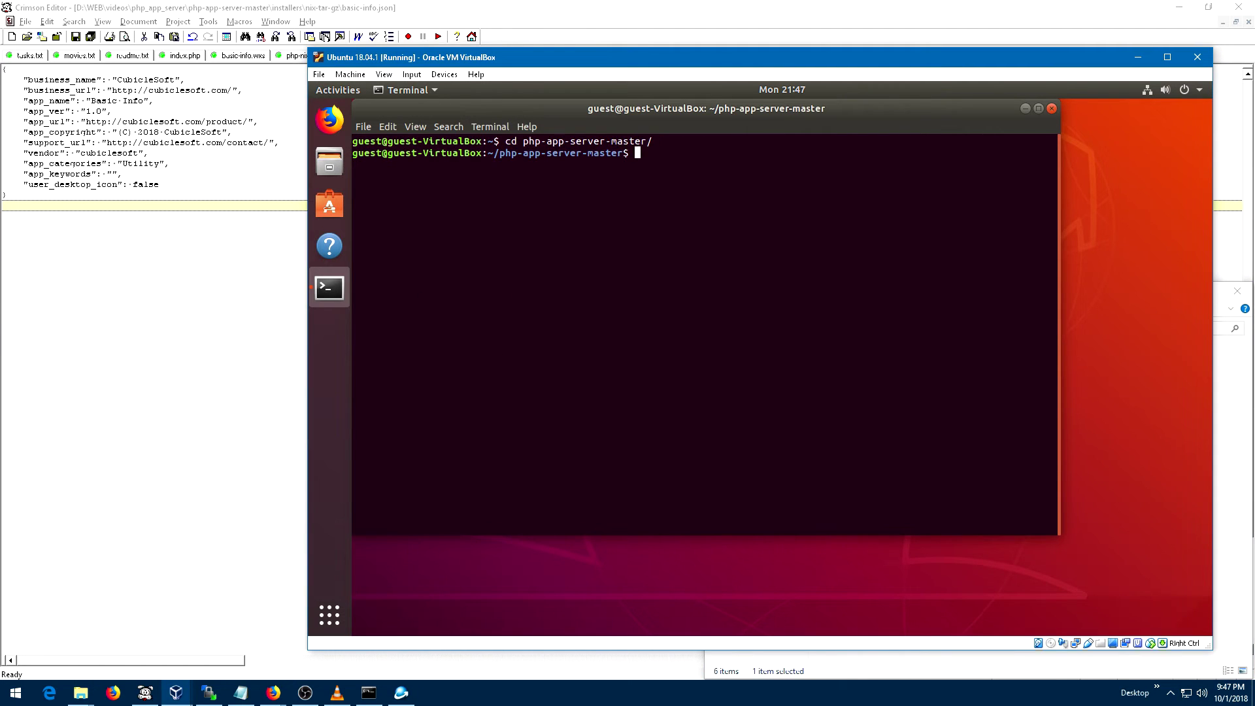
{"action": "type", "text": "cd in"}
{"action": "key", "text": "Tab"}
{"action": "type", "text": "n"}
{"action": "key", "text": "Tab"}
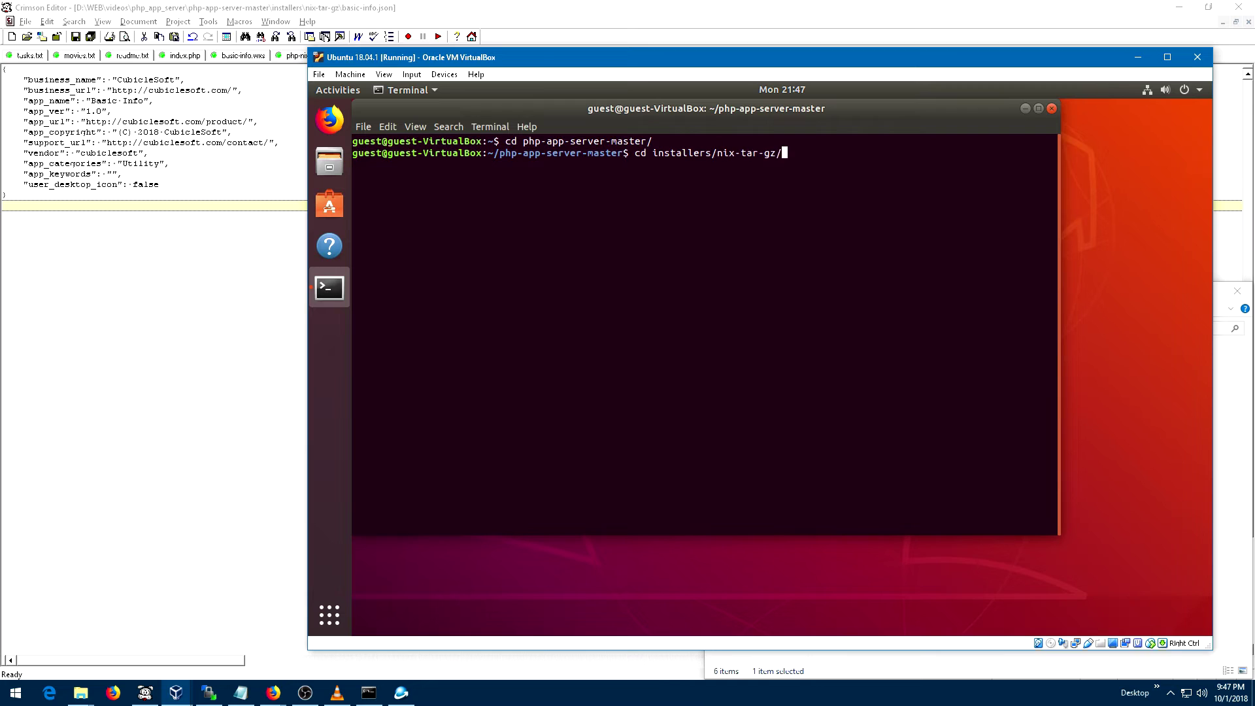
{"action": "key", "text": "Return"}
{"action": "type", "text": "php pack"}
Build the Linux package with 'php package.php' and list the folder with 'ls -la'
{"action": "key", "text": "Tab"}
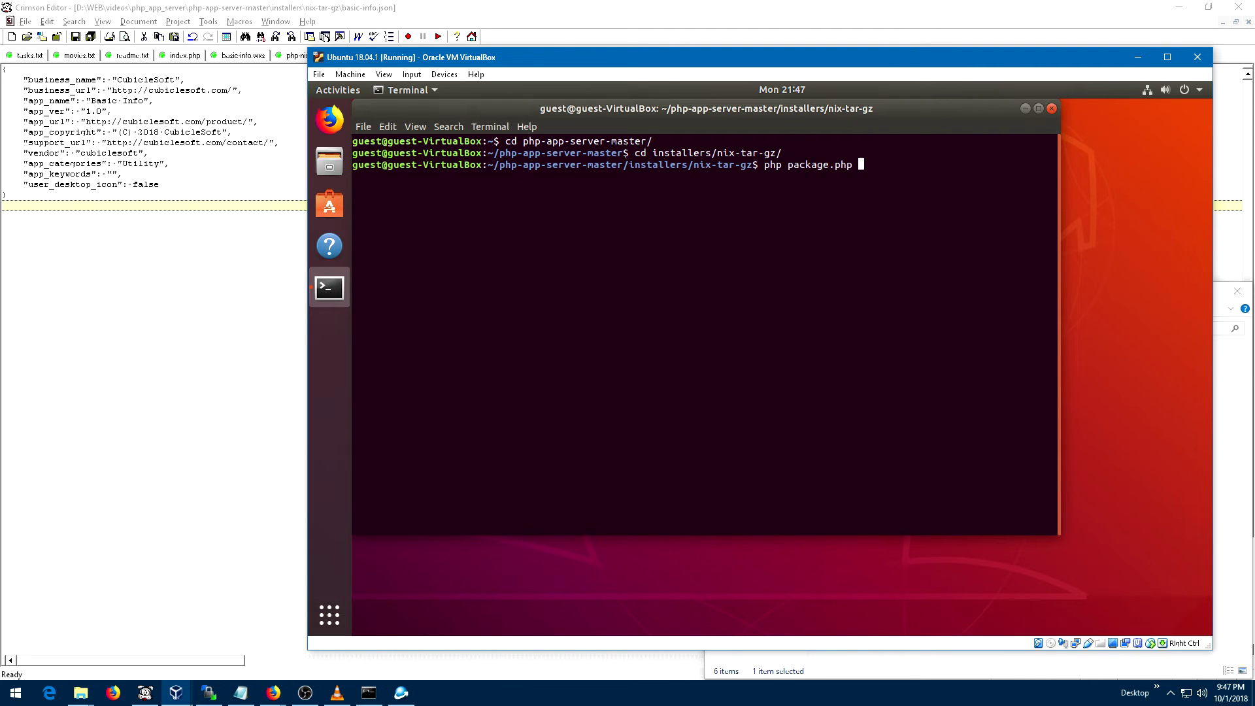
{"action": "key", "text": "Return"}
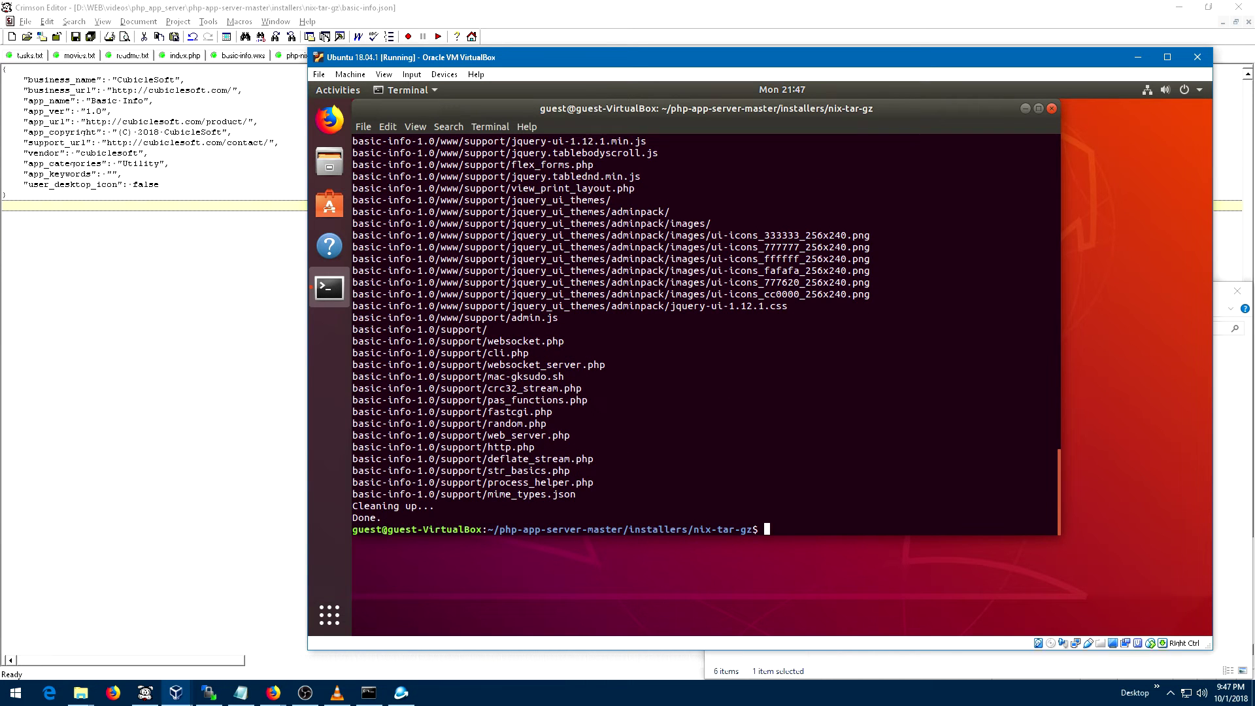
{"action": "type", "text": "ls -la"}
{"action": "key", "text": "Return"}
{"action": "type", "text": "cp b"}
Copy basic-info-1.0-linux.tar.gz to the home folder and switch to it
{"action": "key", "text": "Tab"}
{"action": "type", "text": "-"}
{"action": "key", "text": "Tab"}
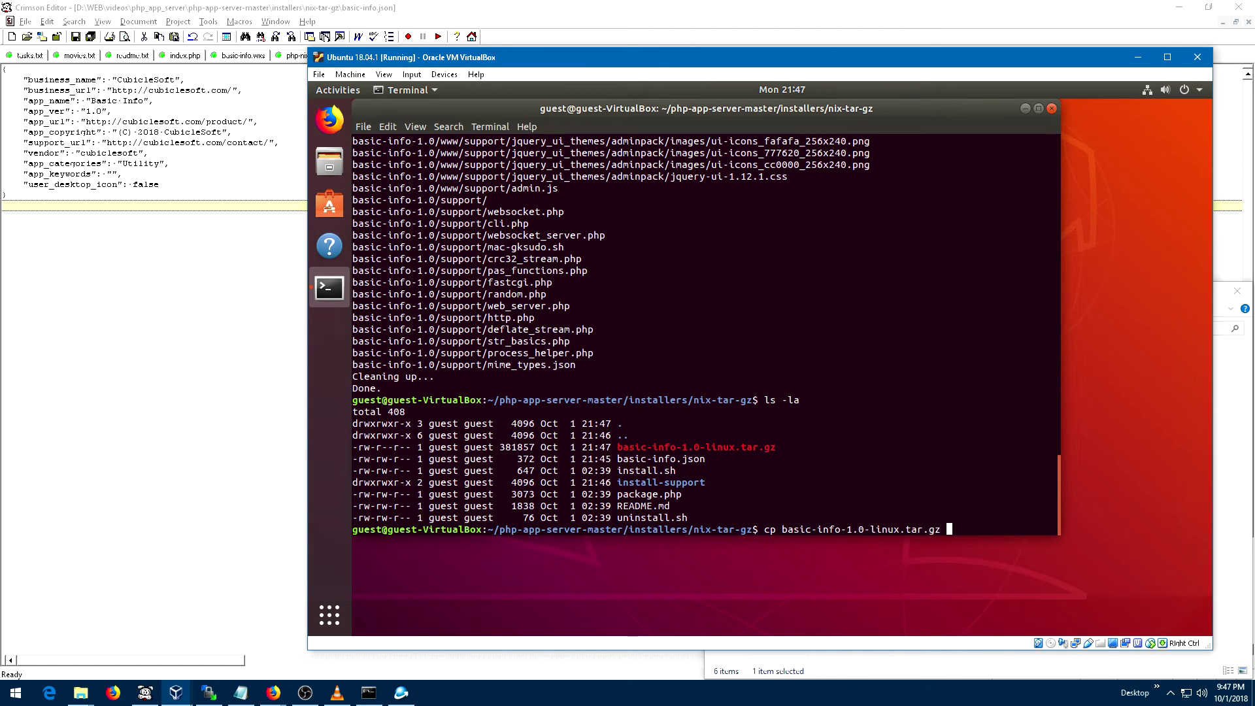
{"action": "type", "text": "~"}
{"action": "key", "text": "Return"}
{"action": "type", "text": "cd ~"}
{"action": "key", "text": "Return"}
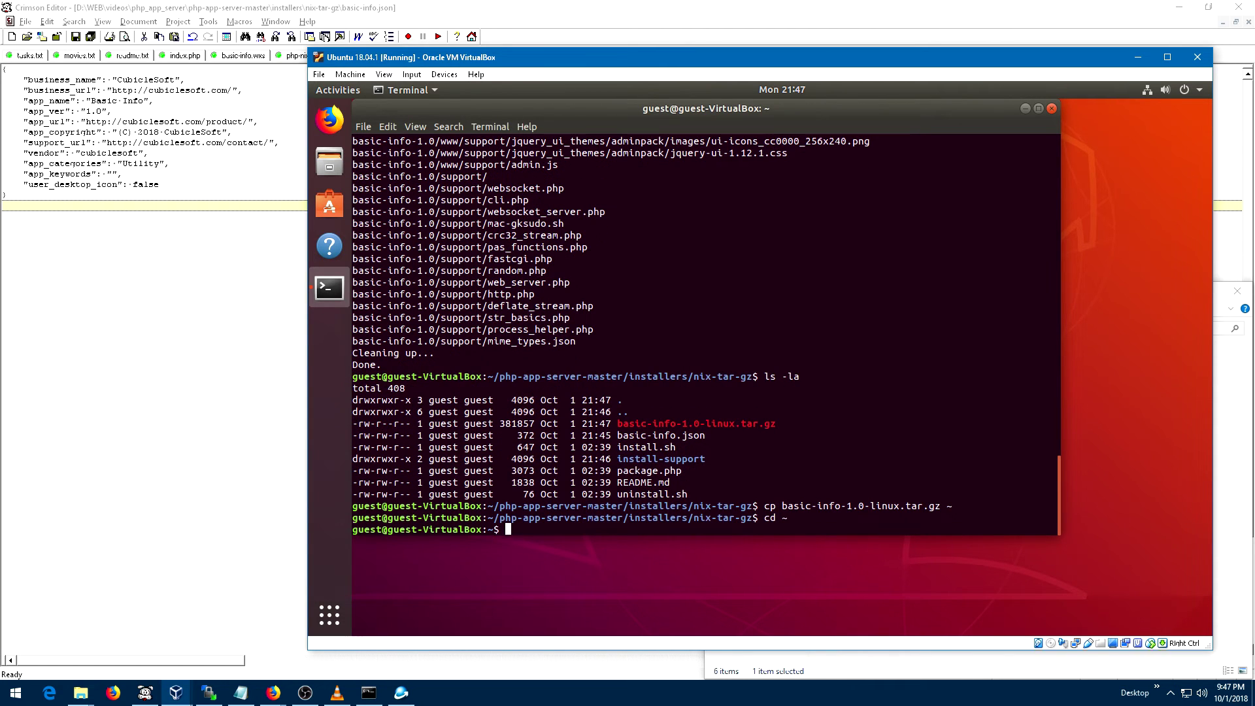
{"action": "type", "text": "tar xvzf b"}
{"action": "key", "text": "Tab"}
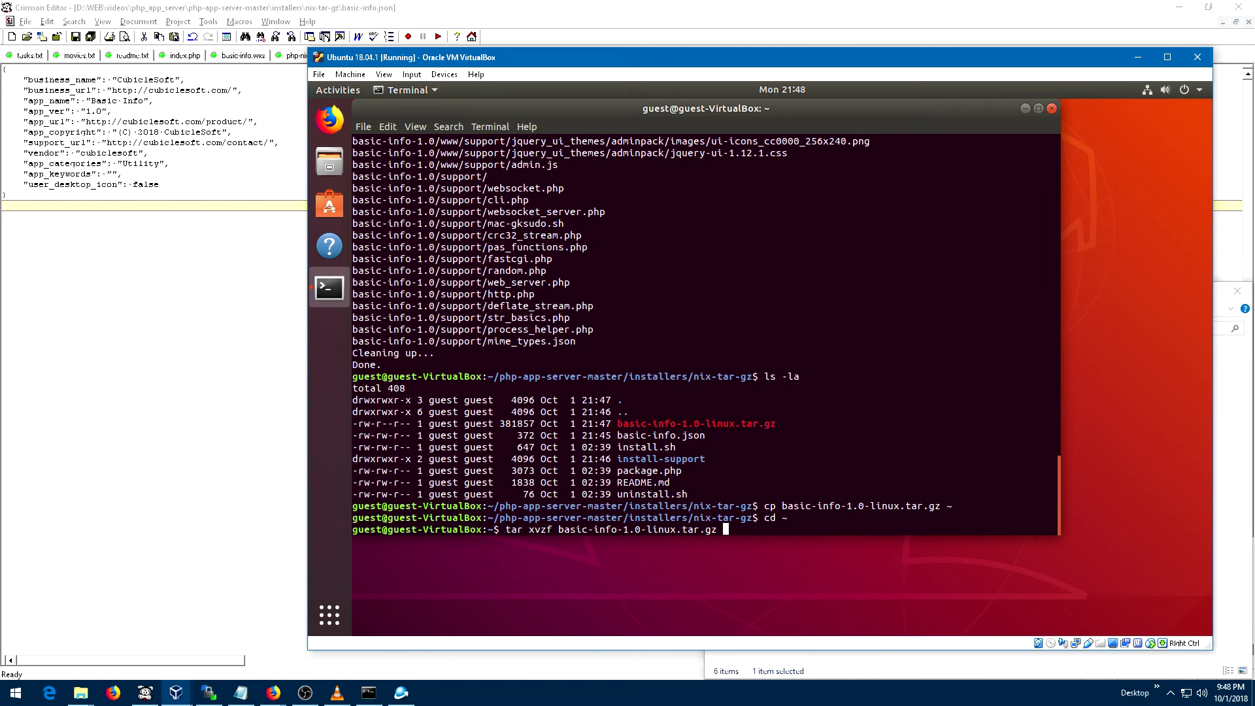
Extract basic-info-1.0-linux.tar.gz and enter the basic-info-1.0 folder
{"action": "key", "text": "Return"}
{"action": "type", "text": "cd "}
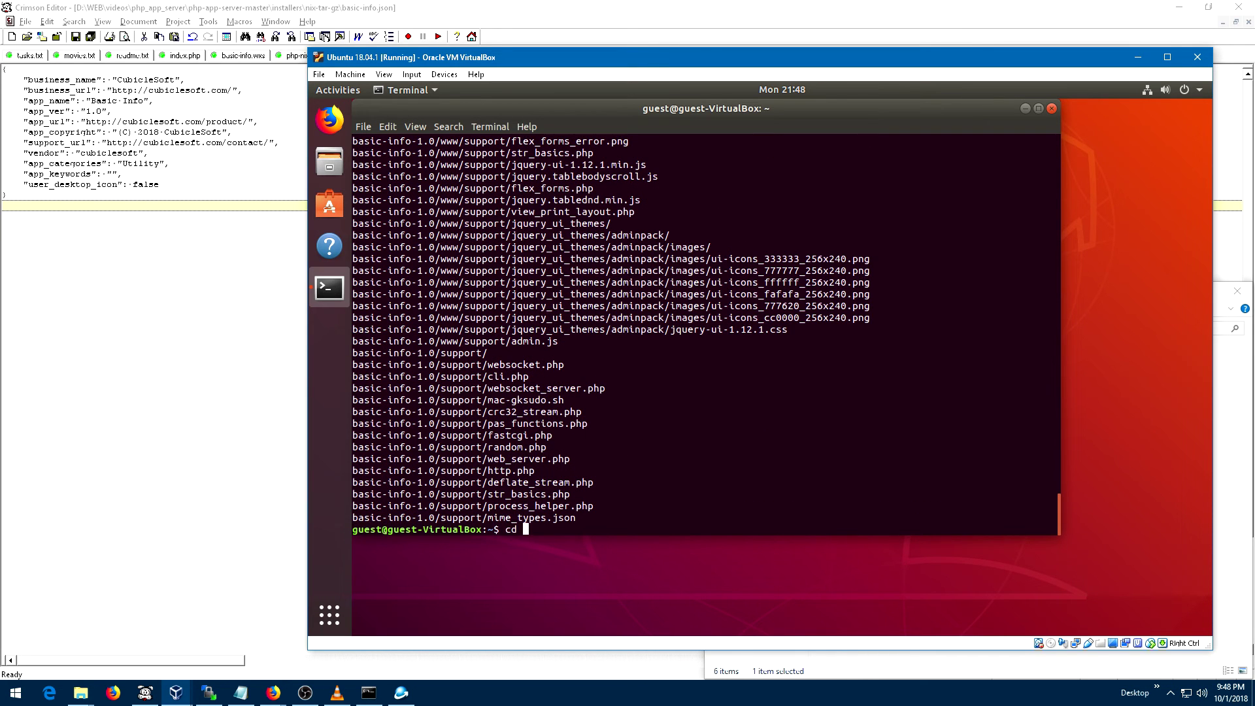
{"action": "type", "text": "b"}
{"action": "key", "text": "Tab"}
{"action": "key", "text": "Return"}
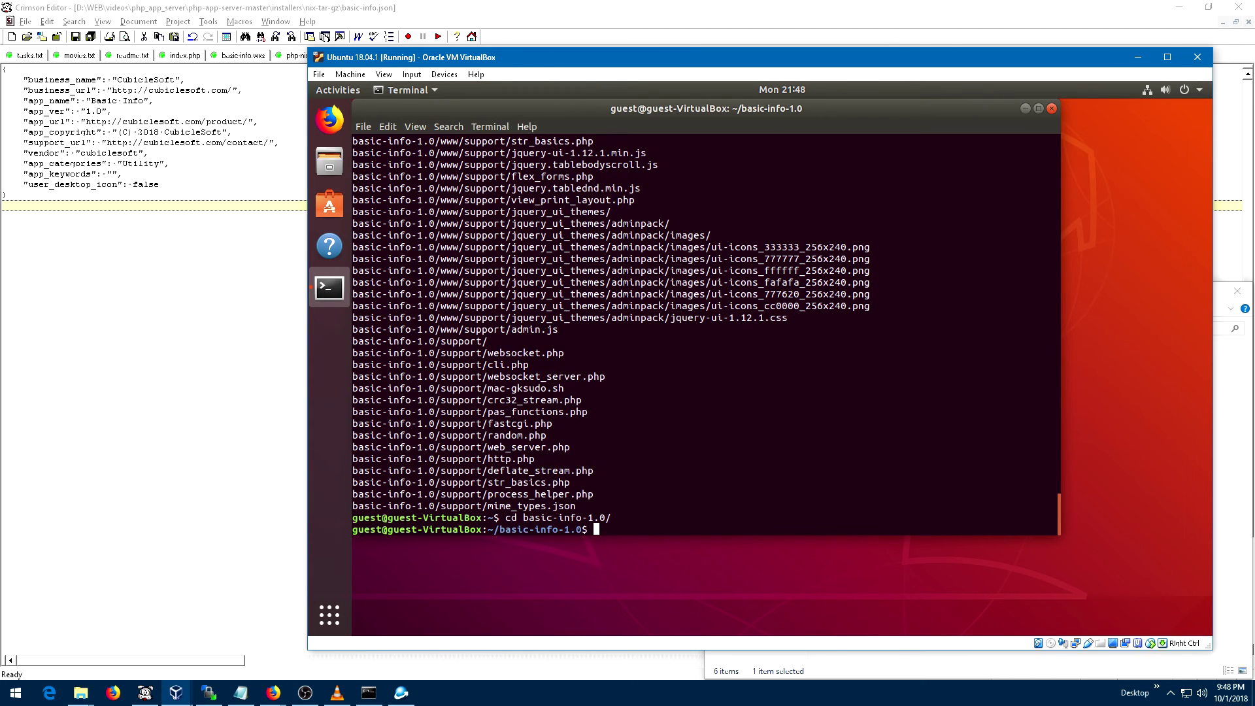
{"action": "type", "text": "./i"}
Run ./install.sh, enter the password and answer Y to the EULA
{"action": "key", "text": "Tab"}
{"action": "key", "text": "Return"}
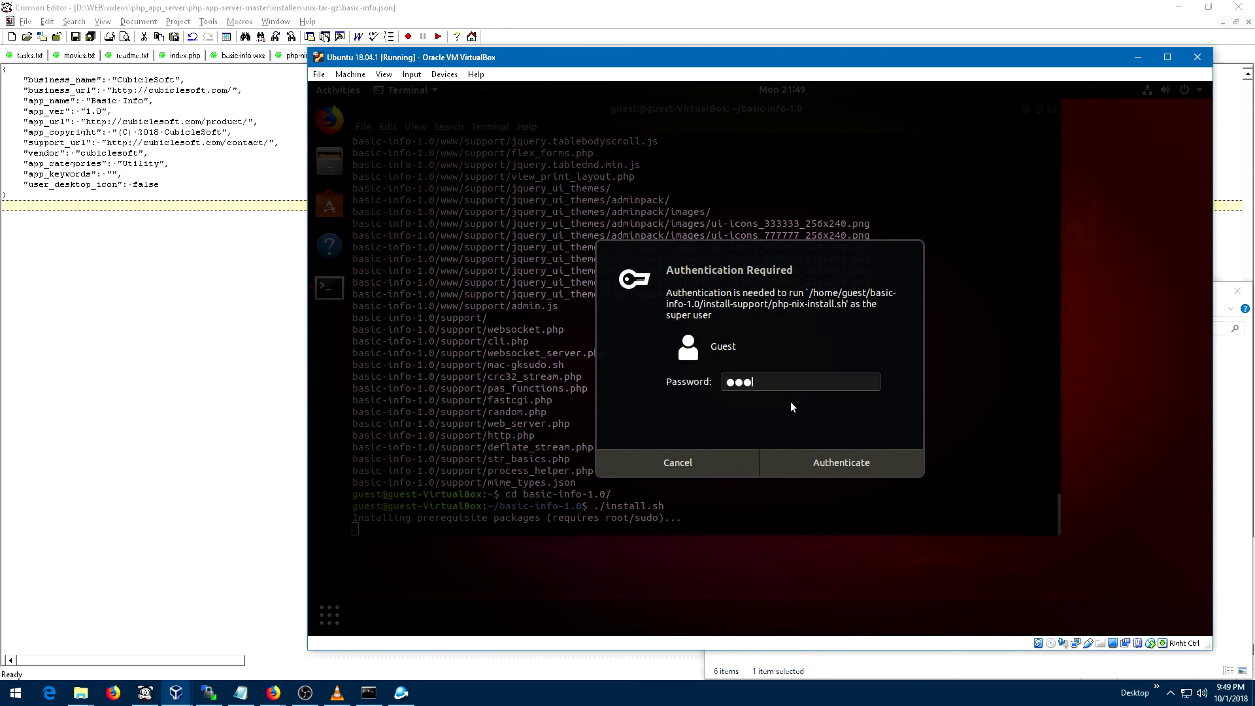
{"action": "type", "text": "password"}
{"action": "key", "text": "Return"}
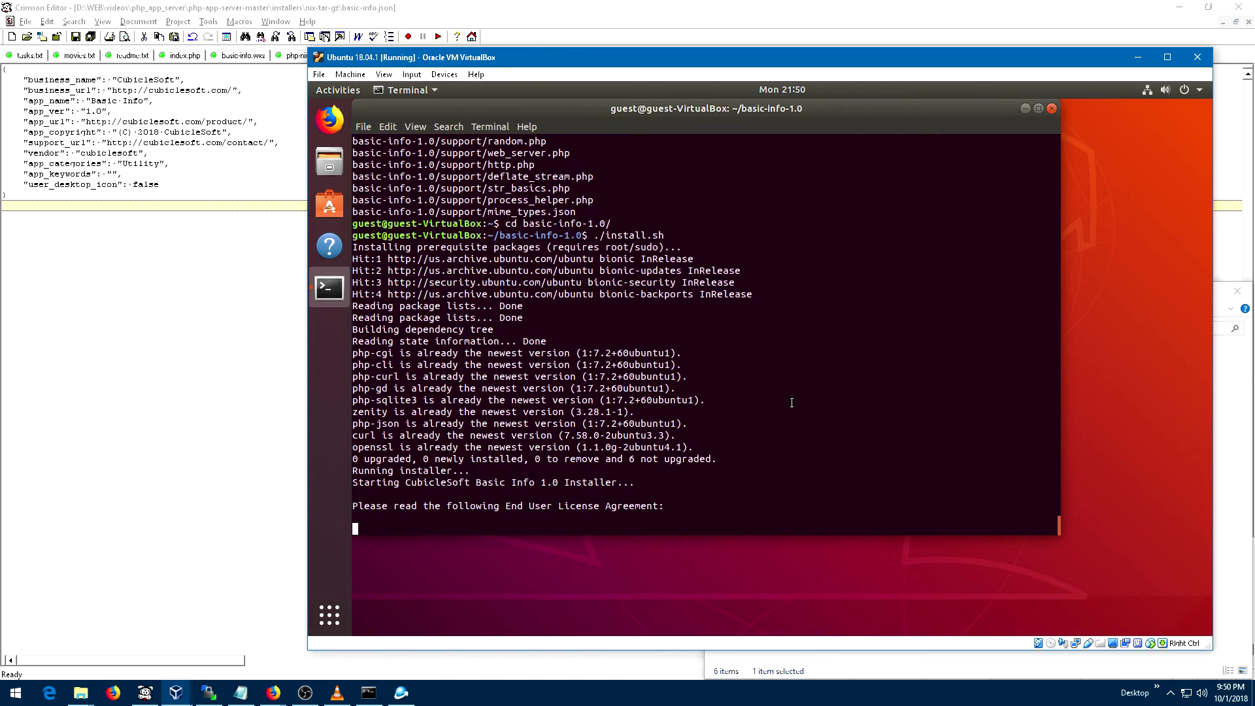
{"action": "type", "text": "Y"}
{"action": "key", "text": "Return"}
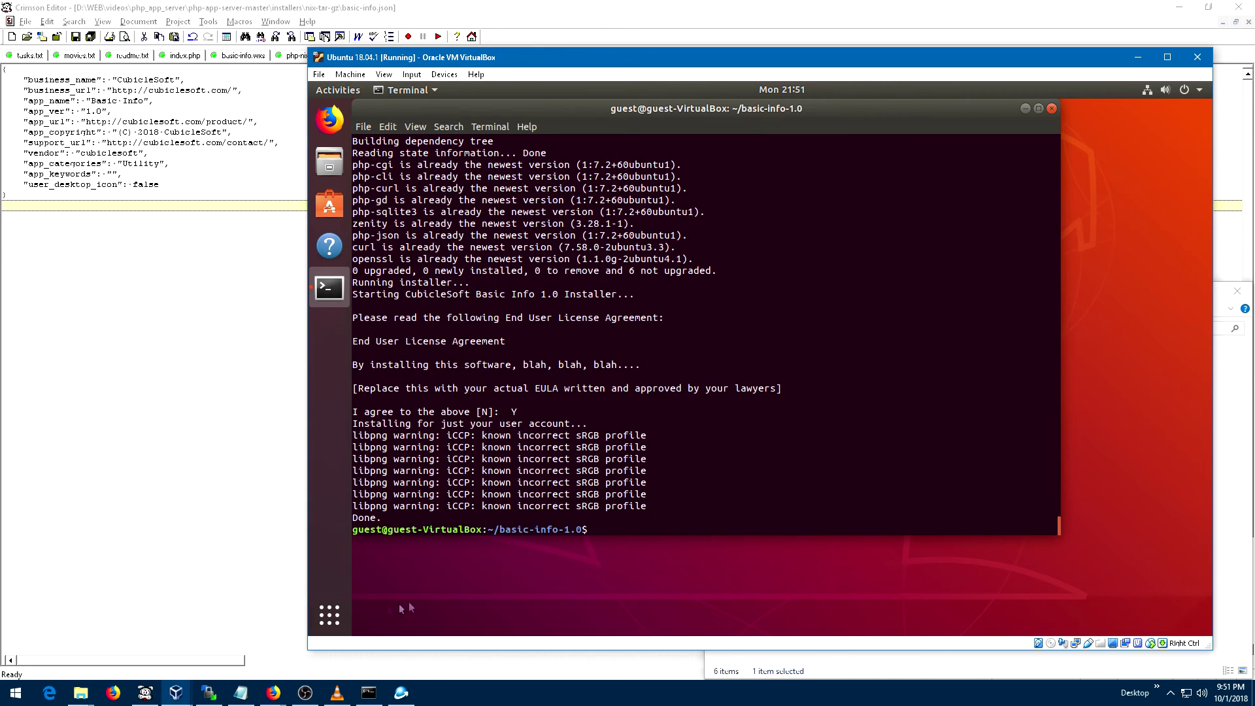
Launch Basic Info from Show Applications and open its View Info page in Firefox
{"action": "left_click", "coordinate": [330, 615]}
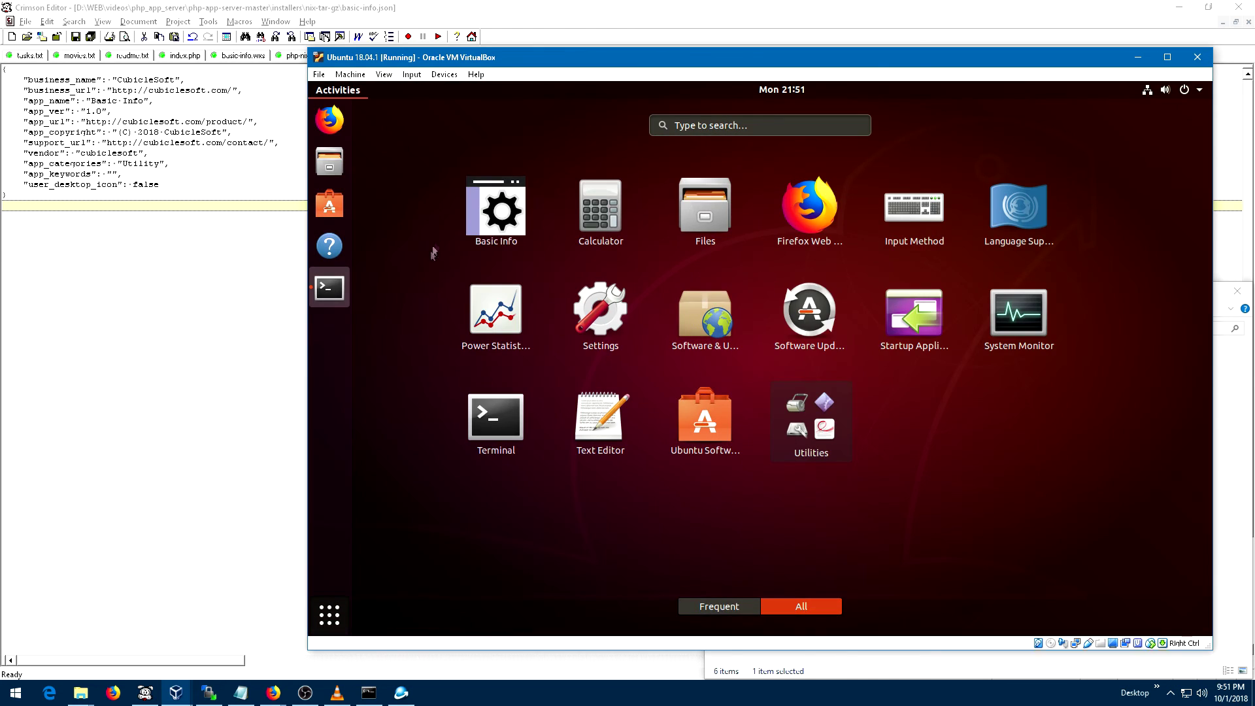
{"action": "left_click", "coordinate": [502, 210]}
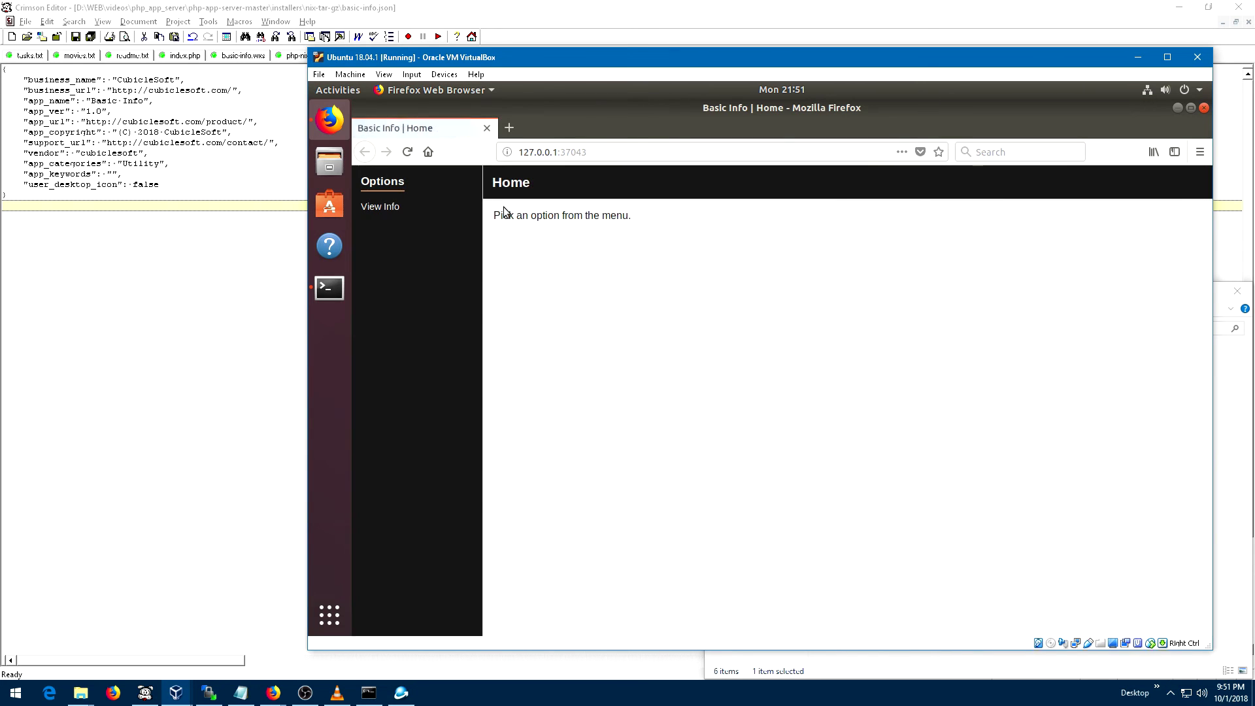
{"action": "left_click", "coordinate": [386, 208]}
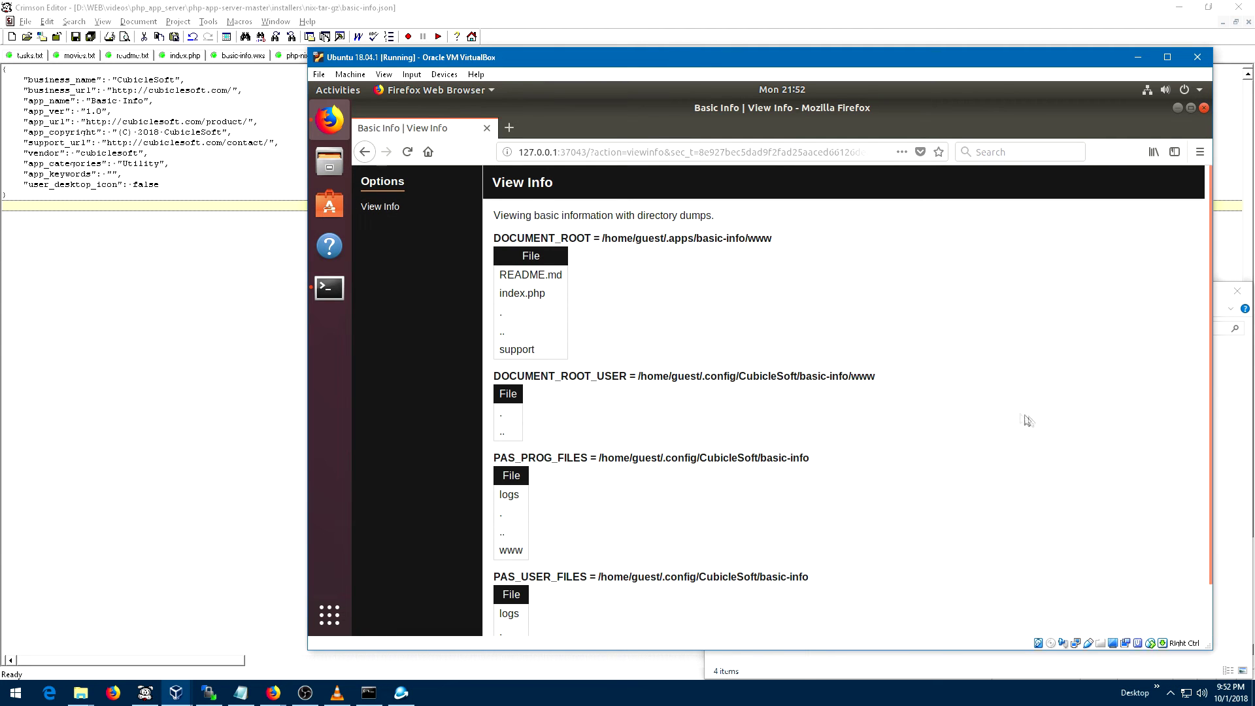
{"action": "left_click", "coordinate": [1223, 460]}
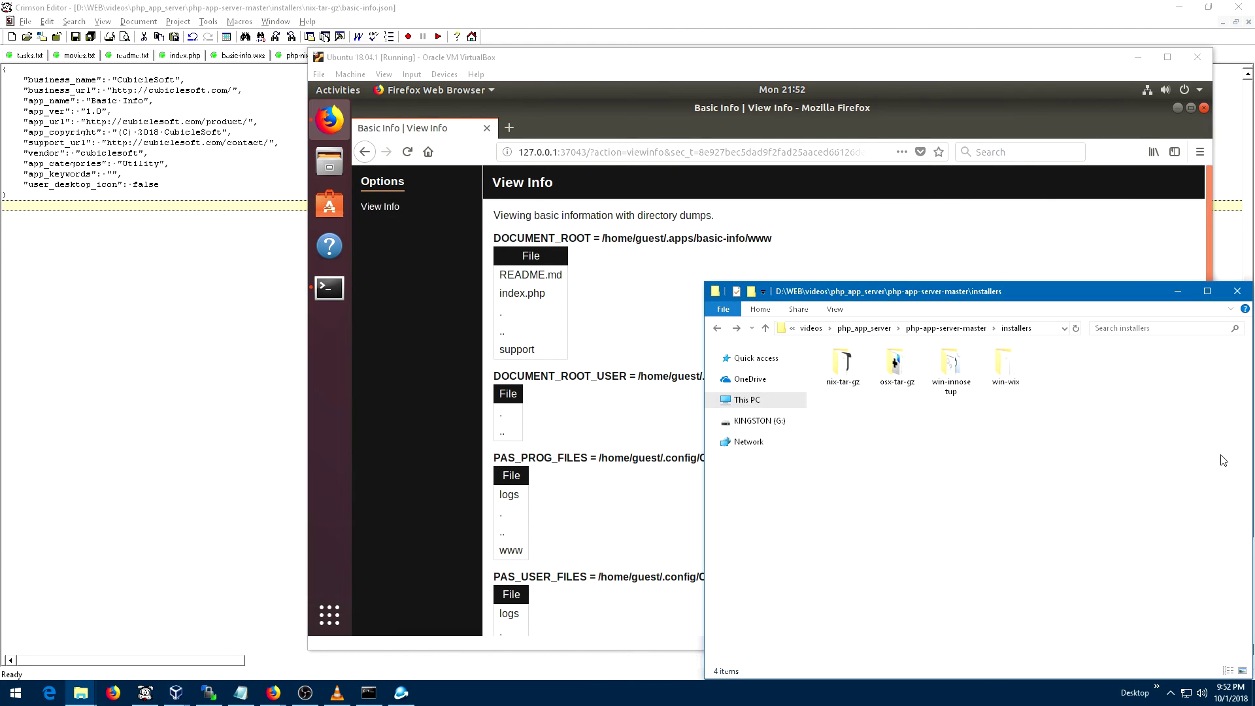
In installers\osx-tar-gz, rename yourapp.json to basic-info.json and open it in Crimson Editor
{"action": "left_click", "coordinate": [892, 368]}
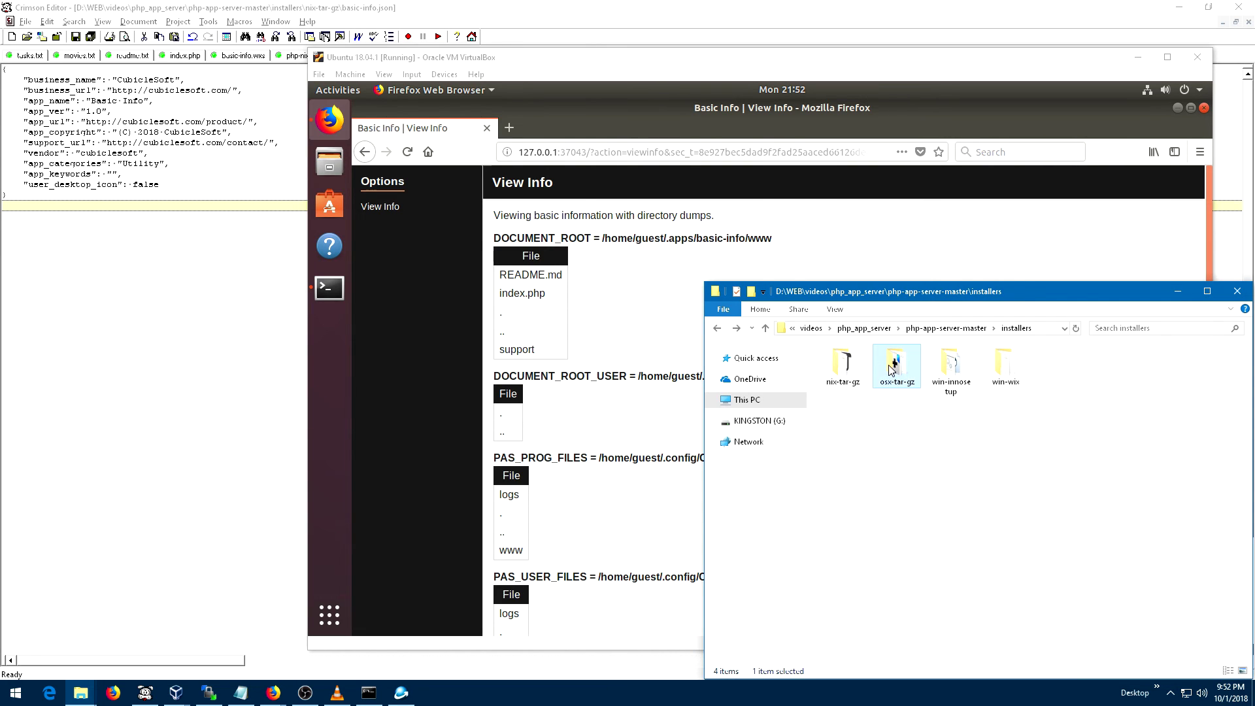
{"action": "double_click", "coordinate": [892, 367]}
{"action": "left_click", "coordinate": [1221, 365]}
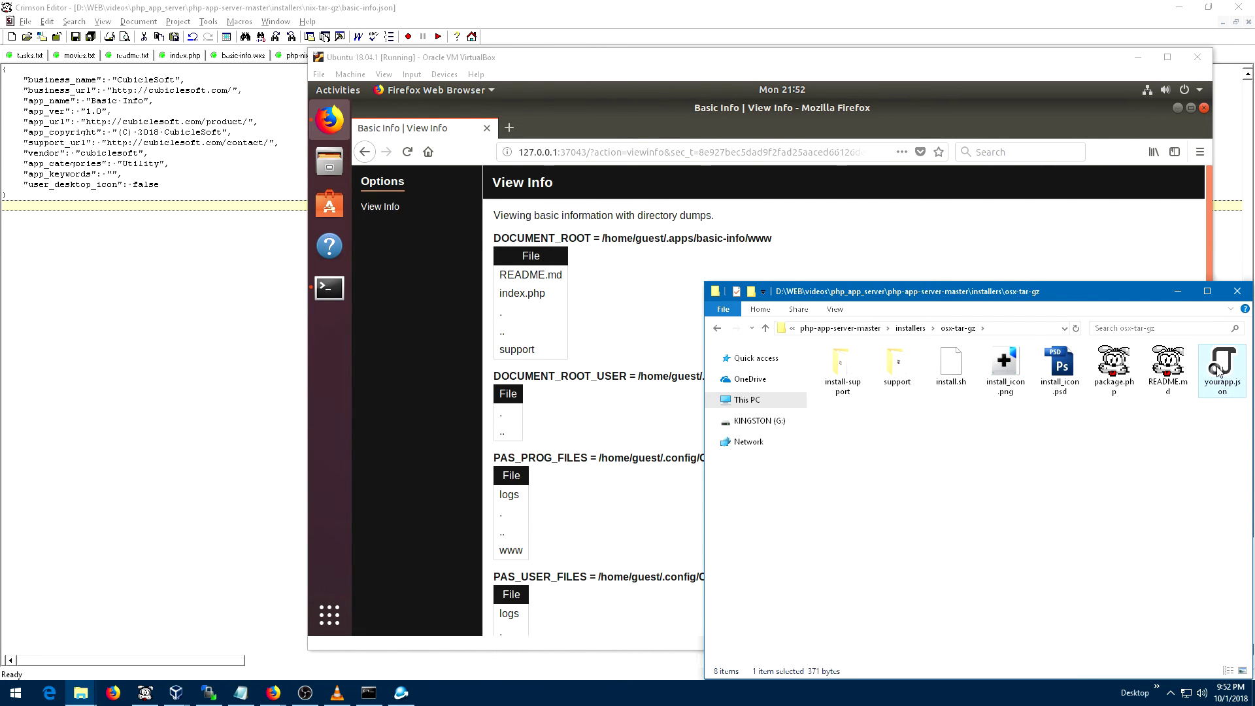
{"action": "type", "text": "basicc-"}
{"action": "type", "text": "info"}
{"action": "key", "text": "Return"}
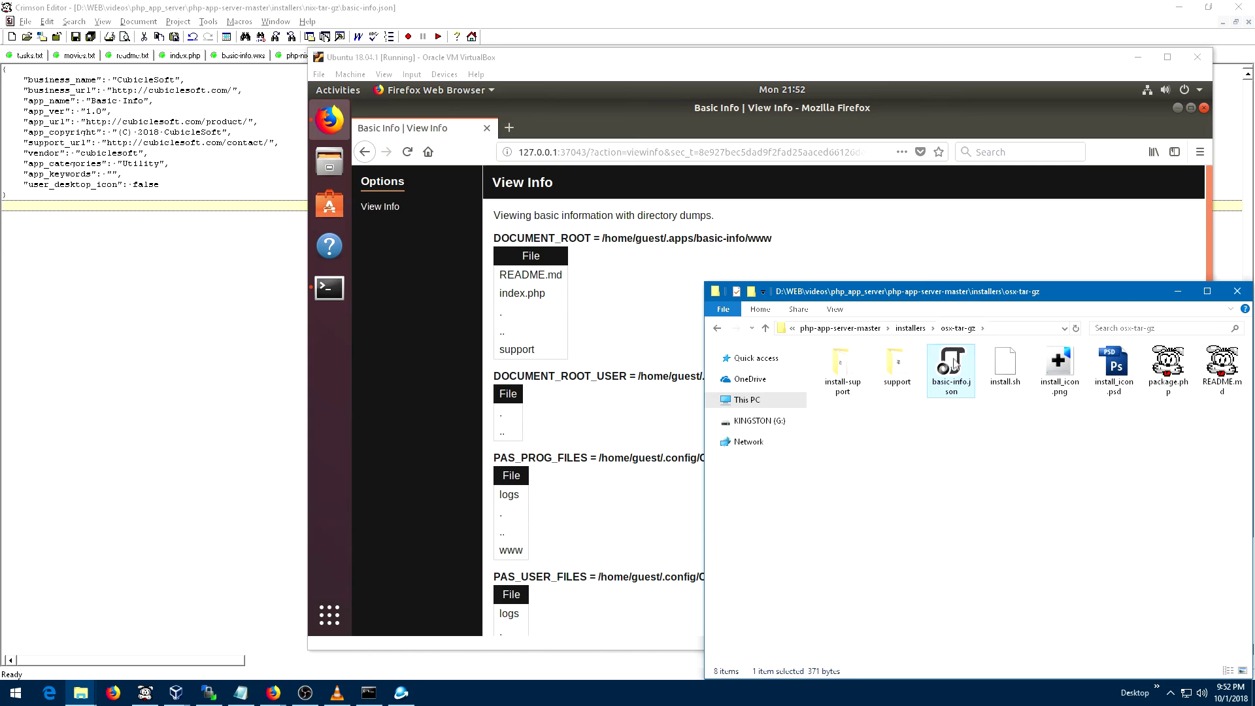
{"action": "double_click", "coordinate": [951, 364]}
{"action": "left_click_drag", "start_coordinate": [119, 80], "coordinate": [227, 82]}
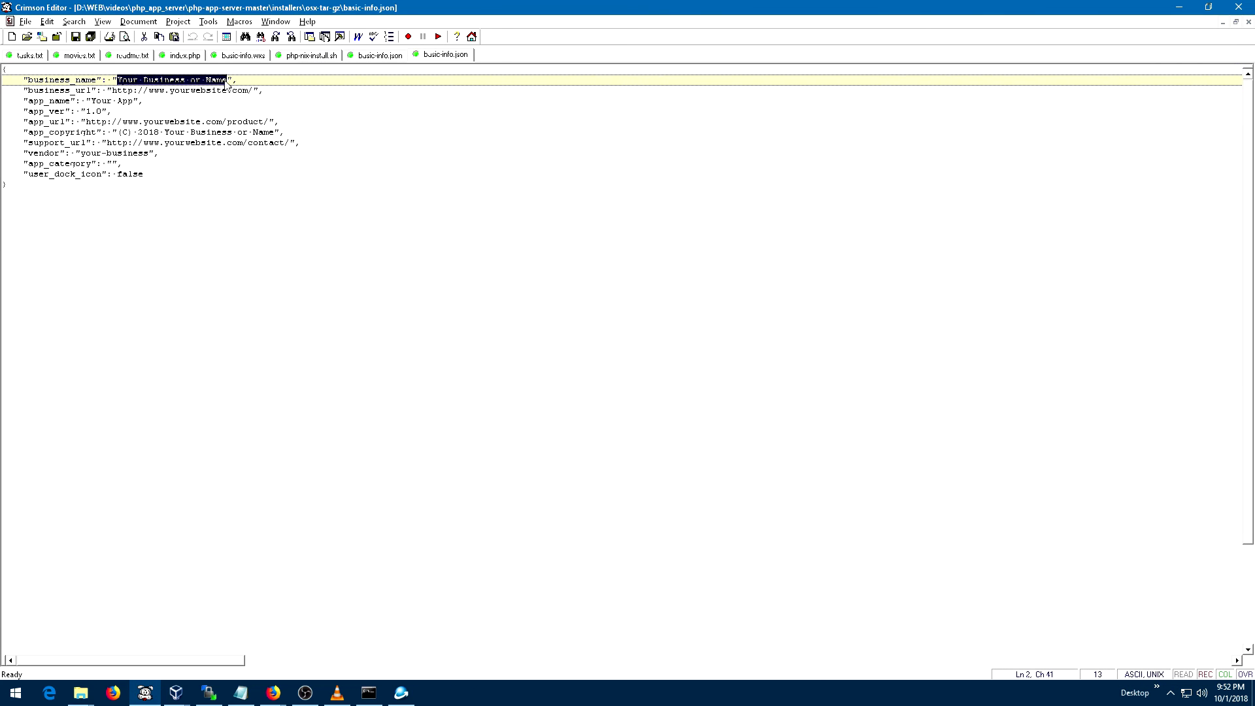
{"action": "type", "text": "CubicleSoft"}
Fill the macOS basic-info.json with CubicleSoft, cubiclesoft.com URLs, Basic Info and vendor cubiclesoft
{"action": "key", "text": "Down"}
{"action": "type", "text": "cubiclesoft.com"}
{"action": "key", "text": "Down"}
{"action": "type", "text": "Basic"}
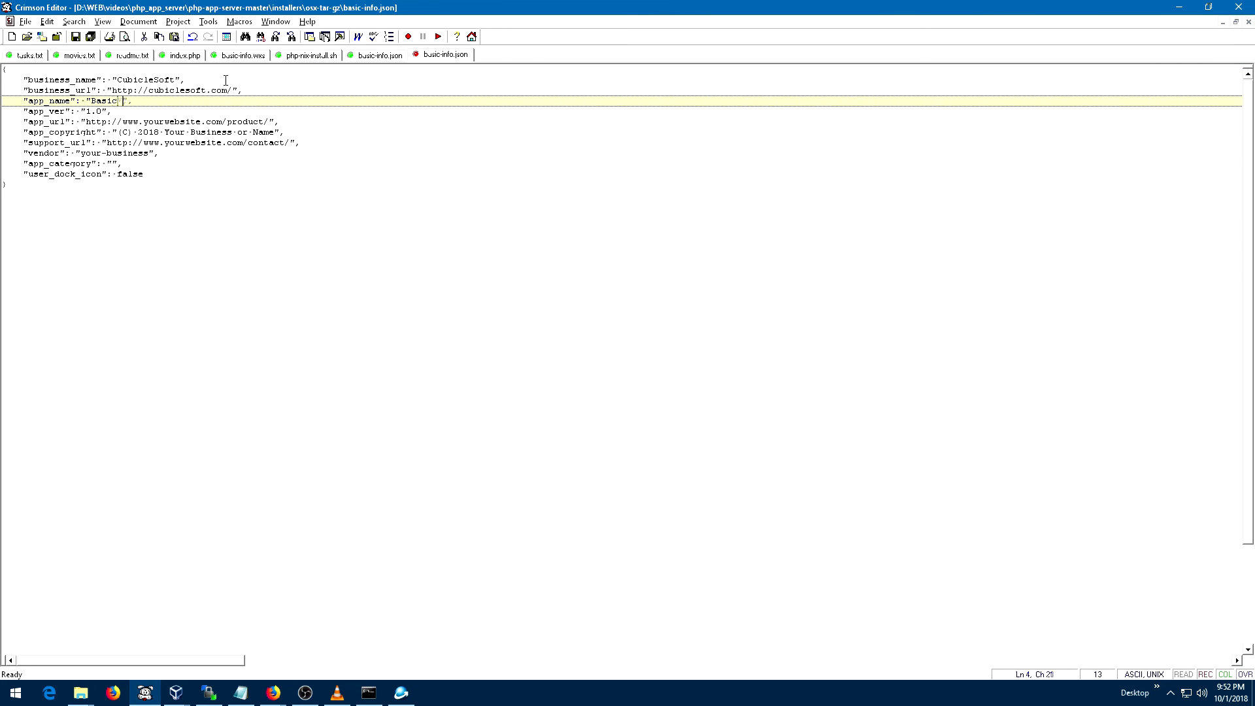
{"action": "type", "text": " Info"}
{"action": "key", "text": "Down"}
{"action": "key", "text": "Down"}
{"action": "type", "text": "cubiclesoft.com"}
{"action": "key", "text": "Down"}
{"action": "type", "text": "C"}
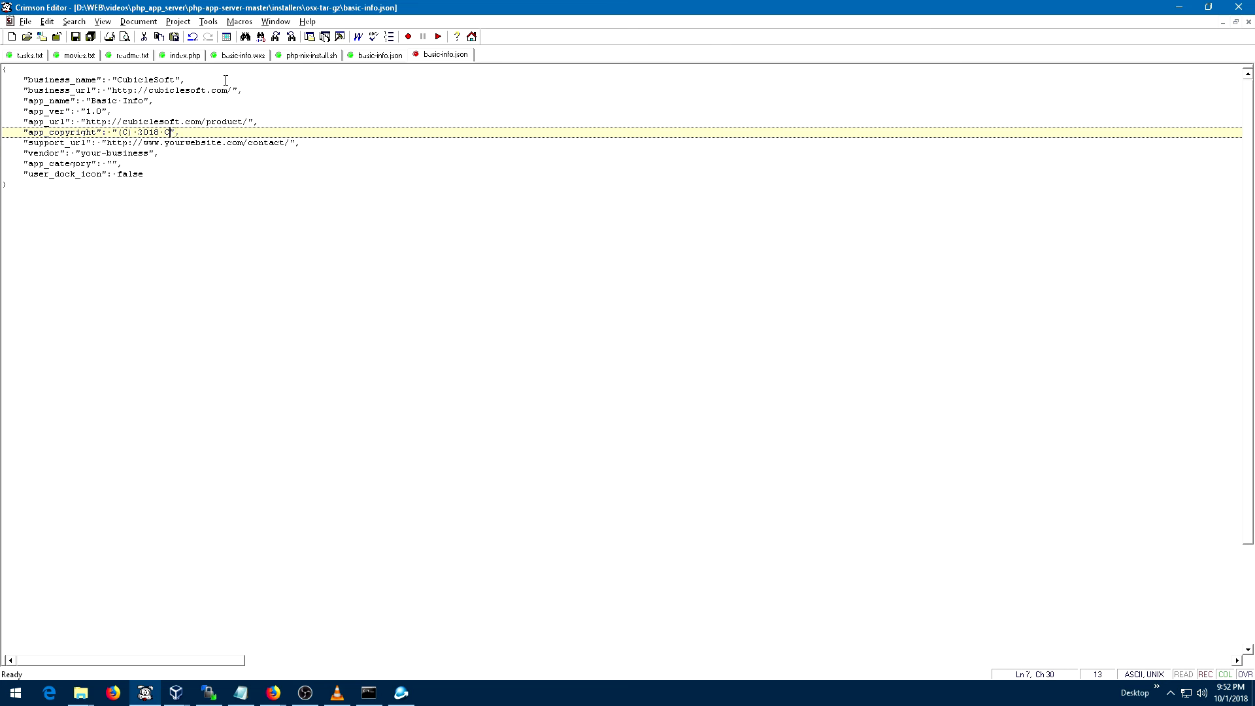
{"action": "type", "text": "ubicleSoft"}
{"action": "key", "text": "Down"}
{"action": "type", "text": "cubiclesoft.com"}
{"action": "key", "text": "Down"}
{"action": "type", "text": "cubicle"}
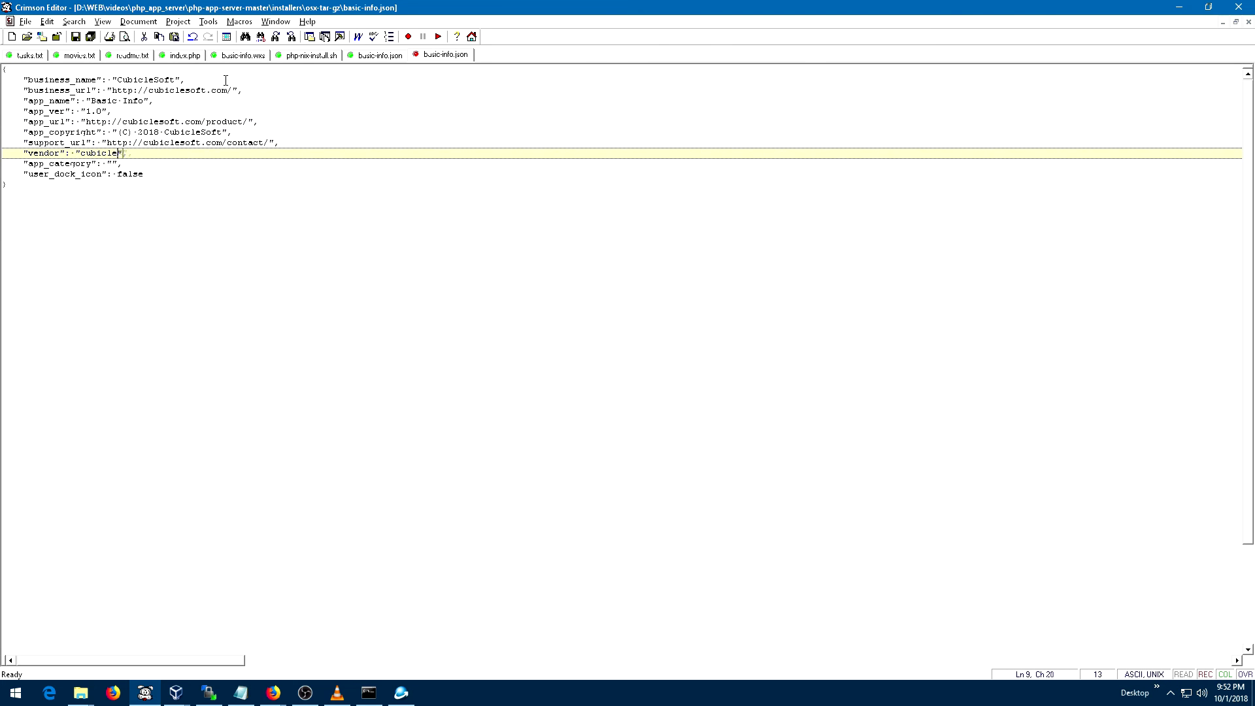
{"action": "type", "text": "soft"}
{"action": "left_click", "coordinate": [359, 232]}
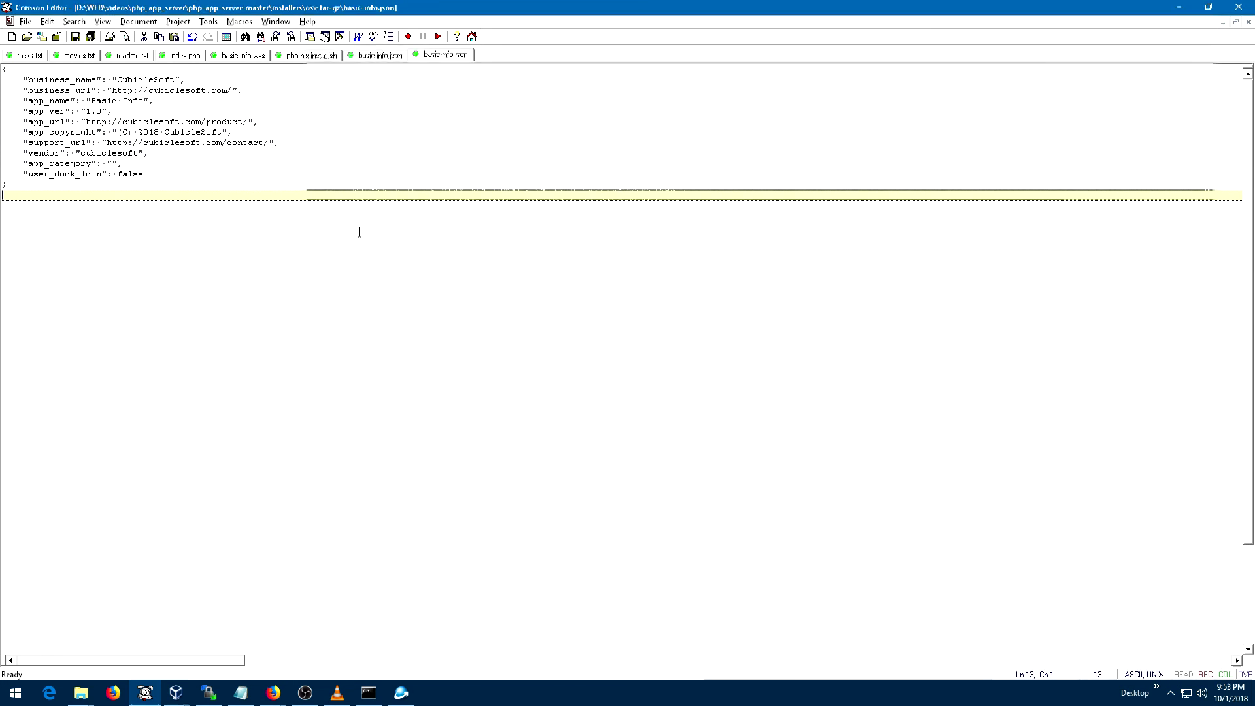
{"action": "key", "text": "alt+Tab"}
{"action": "type", "text": "cd ../php-app-"}
{"action": "key", "text": "Tab"}
{"action": "type", "text": "i"}
Change into ../php-app-server-master/installers/osx-tar-gz/ and run 'php package.php'
{"action": "key", "text": "Tab"}
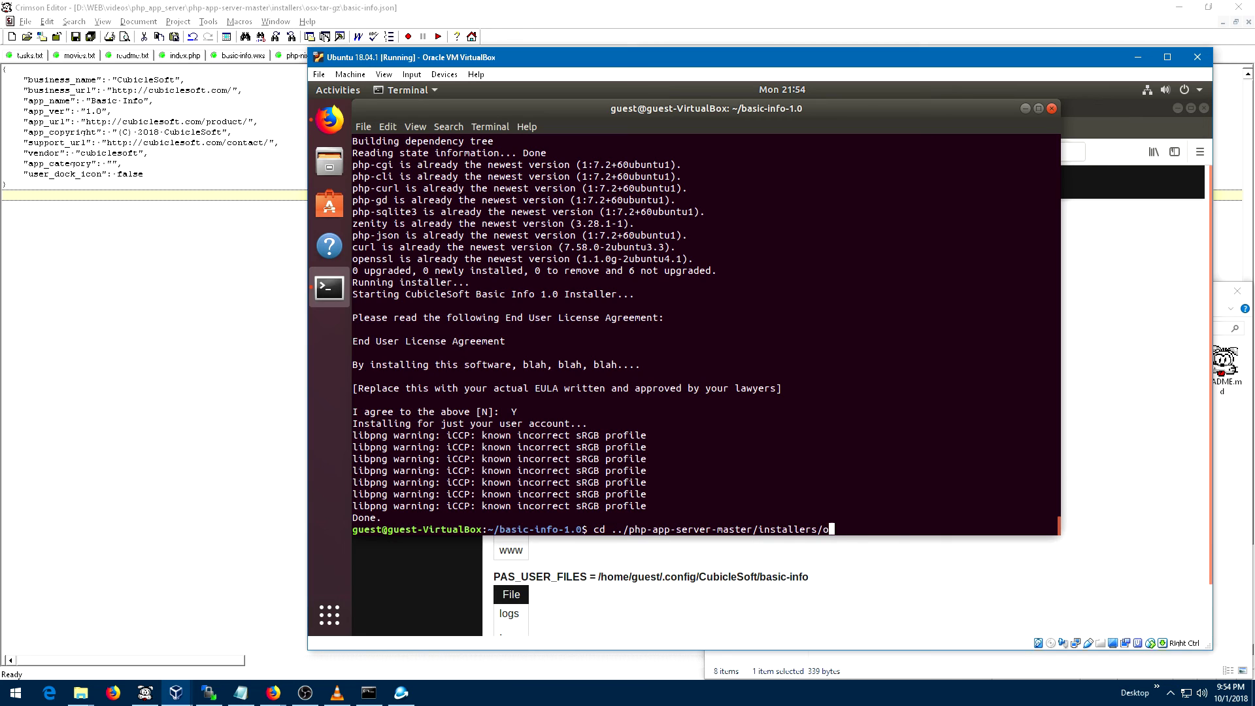
{"action": "type", "text": "o"}
{"action": "key", "text": "Tab"}
{"action": "key", "text": "Return"}
{"action": "type", "text": "php pack"}
{"action": "key", "text": "Tab"}
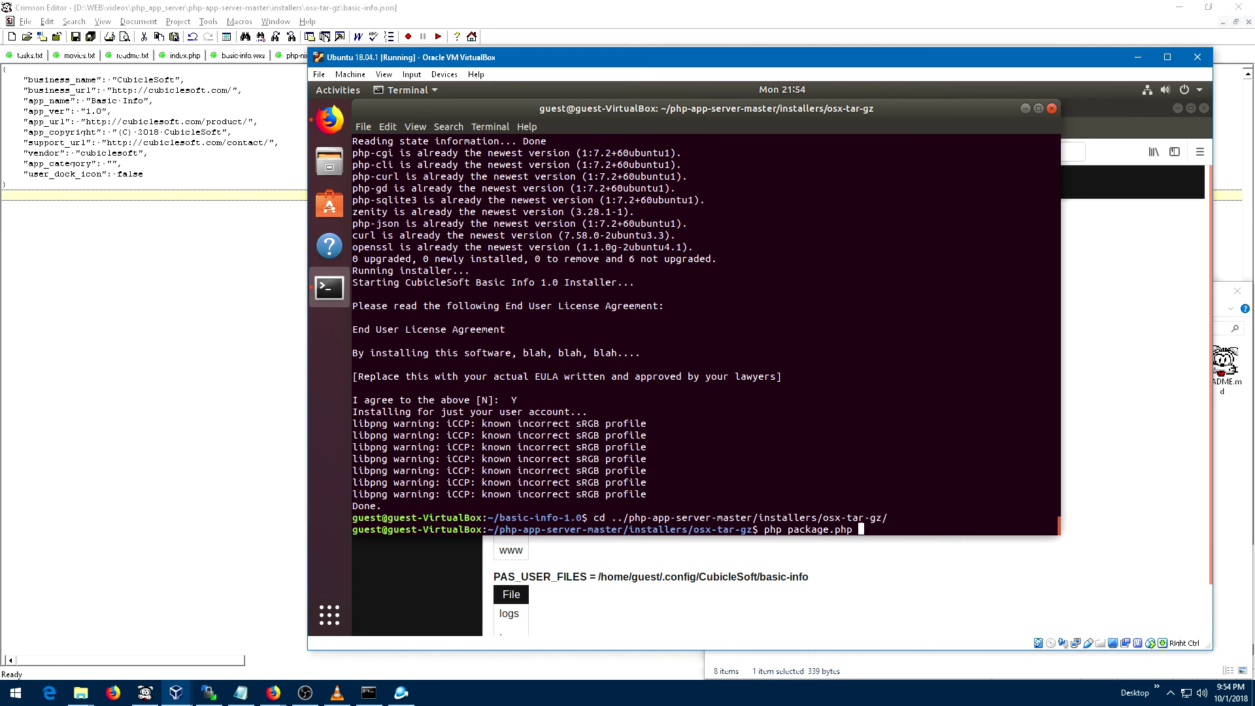
{"action": "key", "text": "Return"}
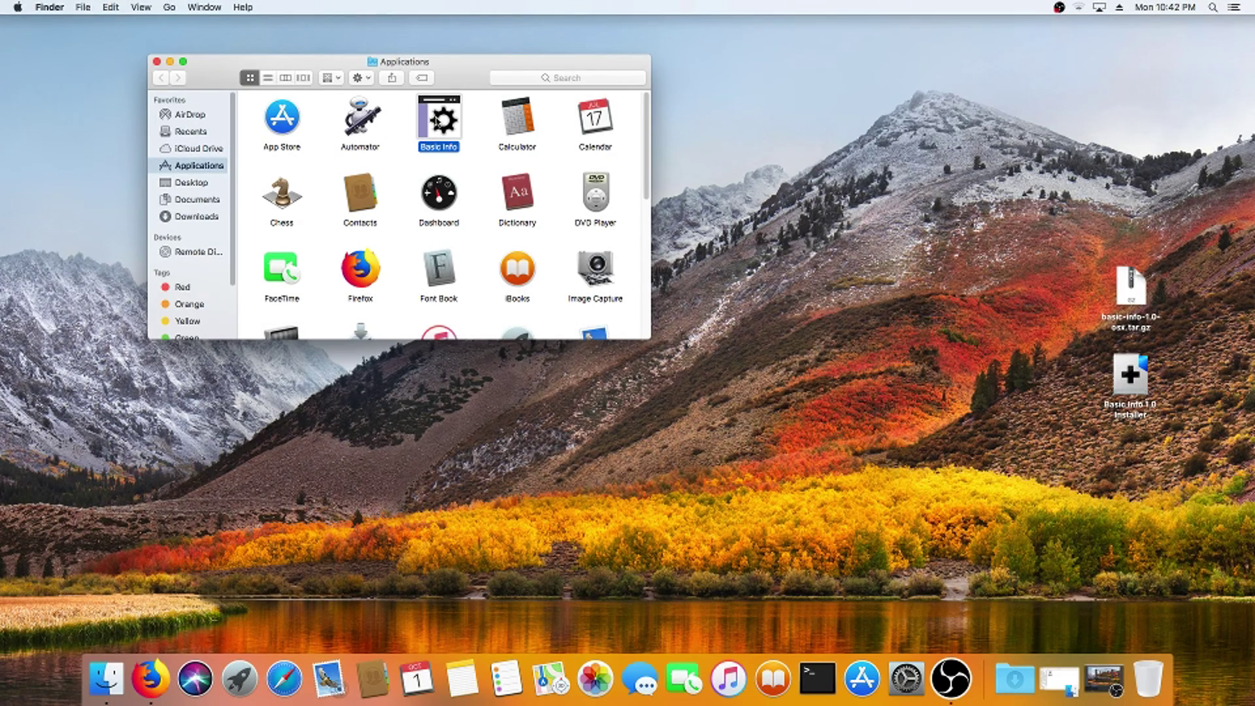
Launch Basic Info from Finder's Applications folder and open its View Info page
{"action": "double_click", "coordinate": [436, 121]}
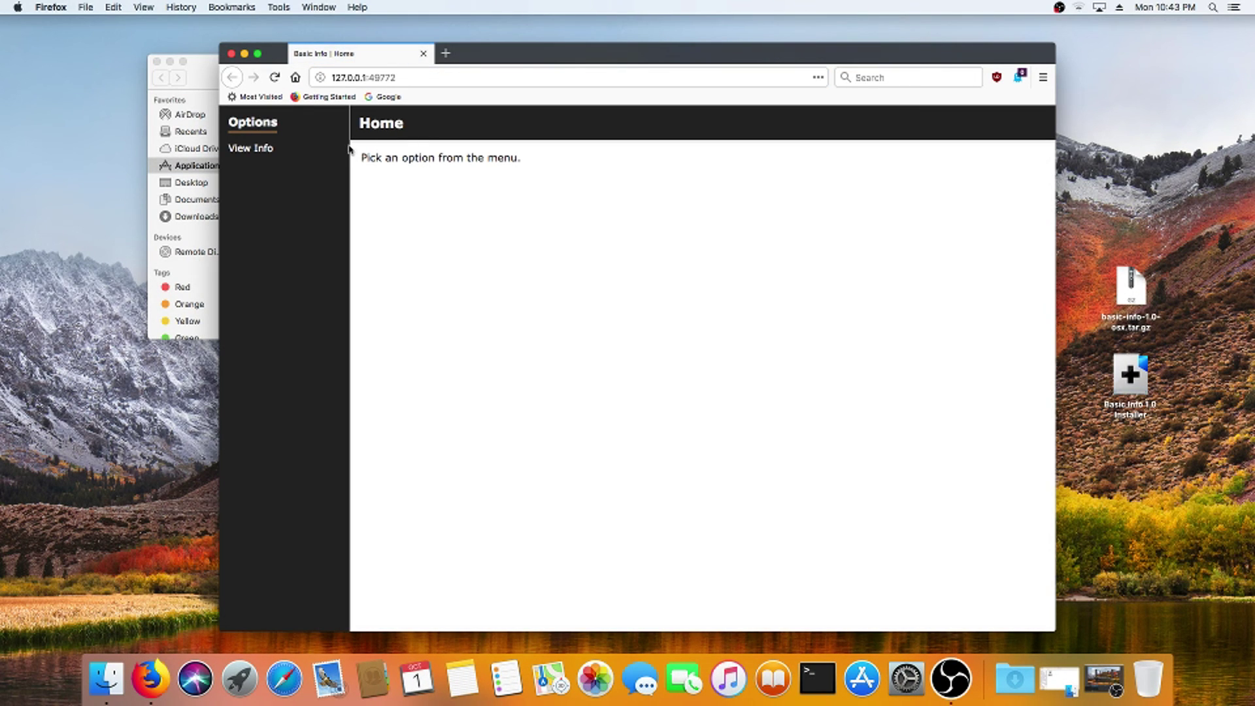
{"action": "left_click", "coordinate": [345, 149]}
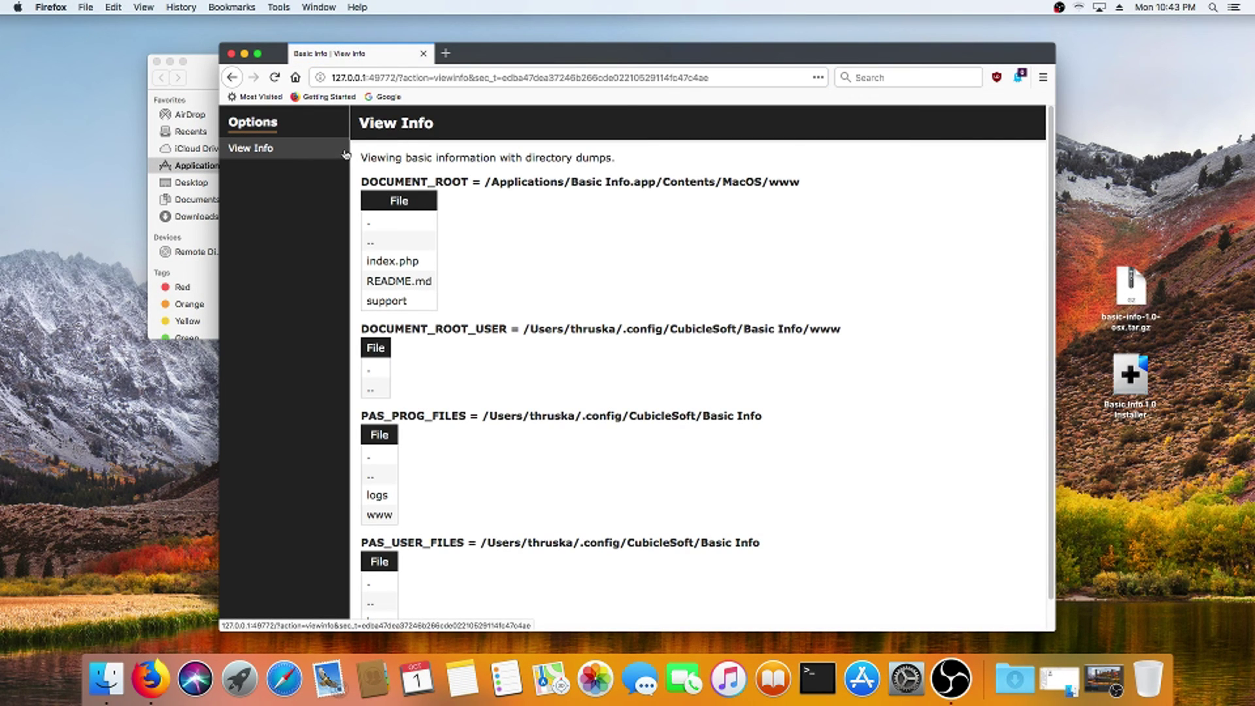